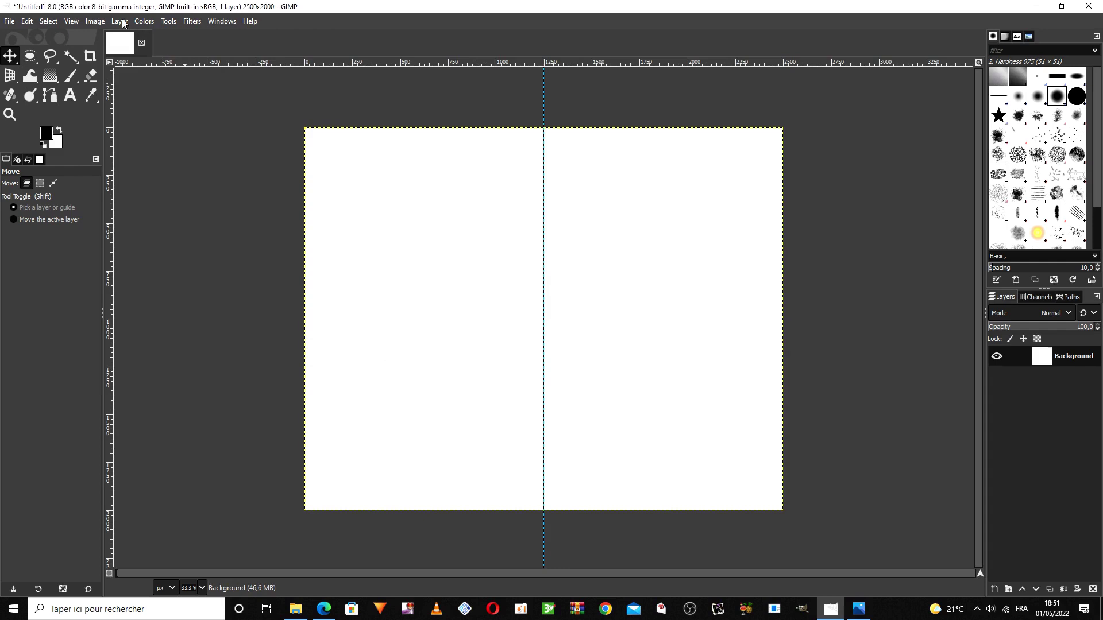
Step: Add a horizontal guide at 50% of the image height
mouse_move(100, 28)
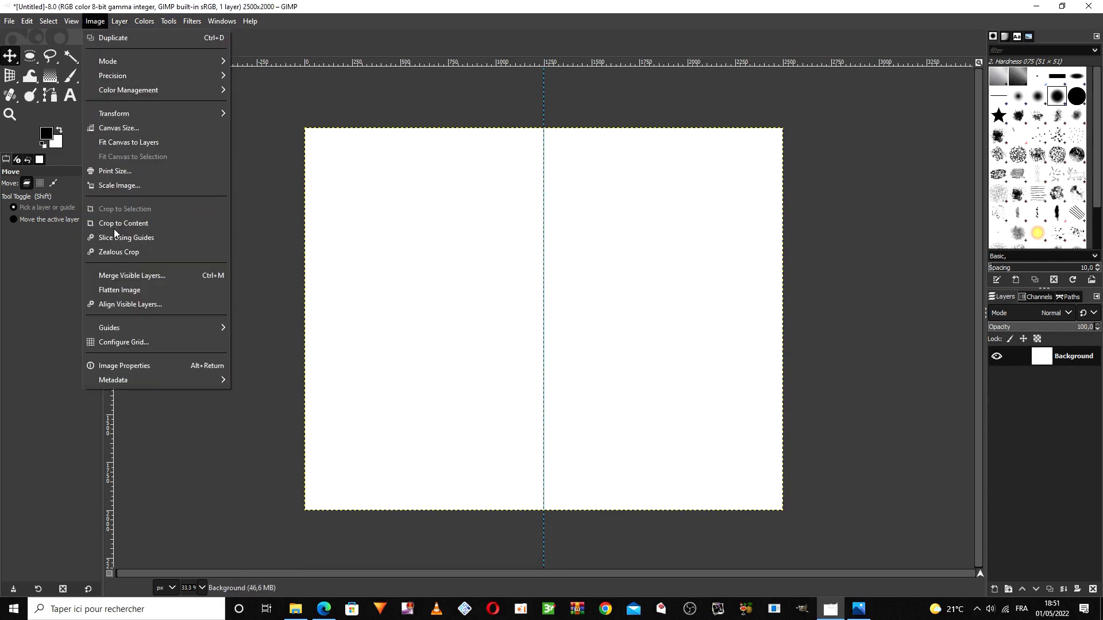
mouse_move(137, 322)
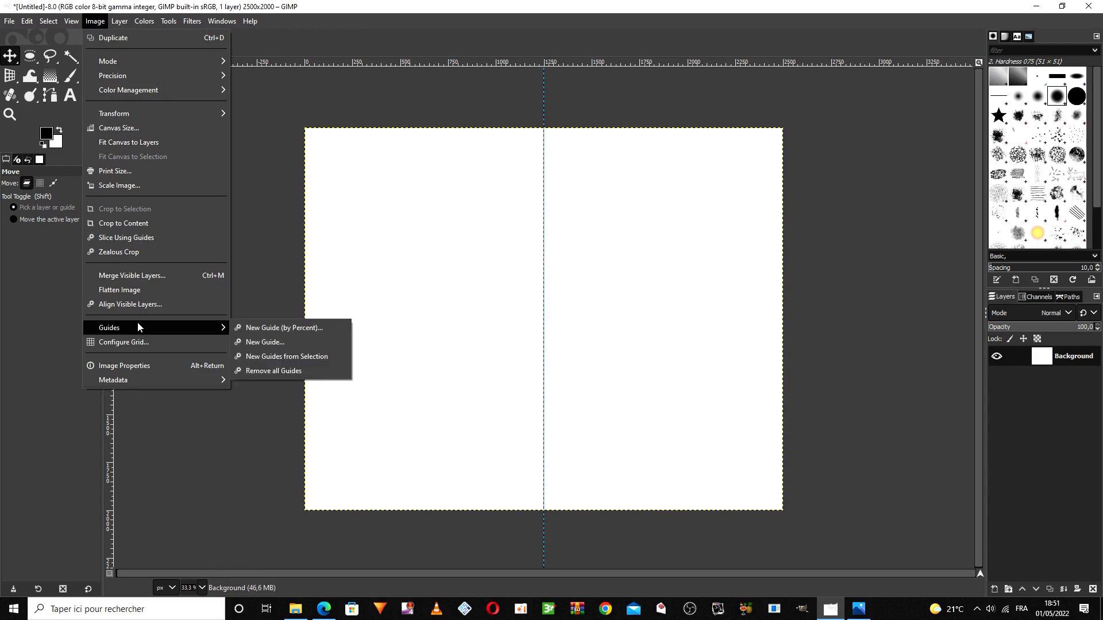
left_click(318, 328)
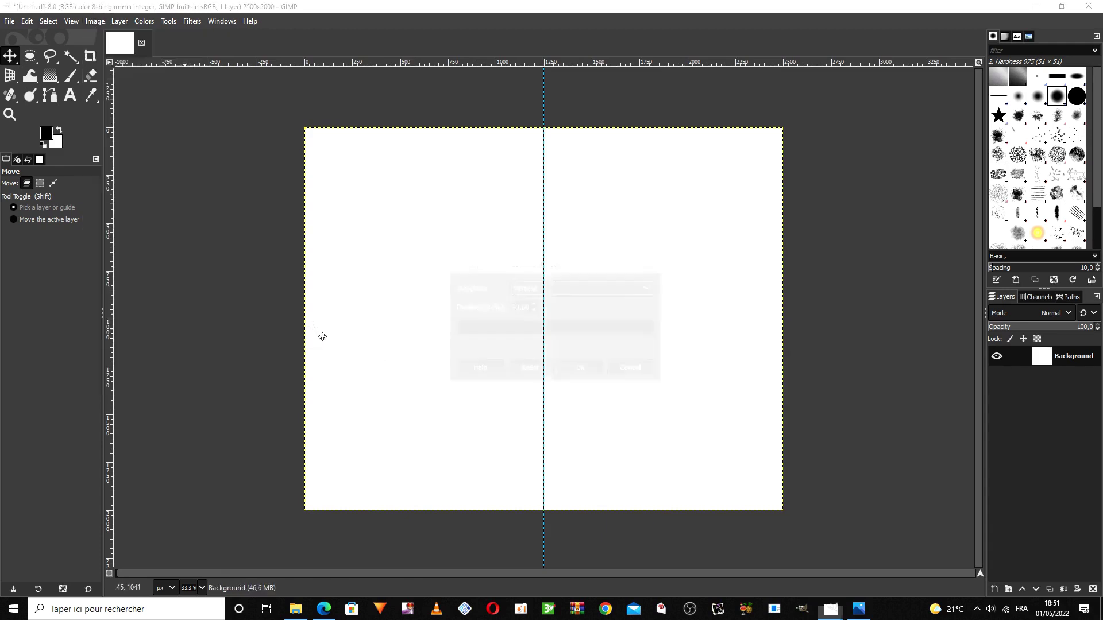
left_click(569, 290)
left_click(575, 305)
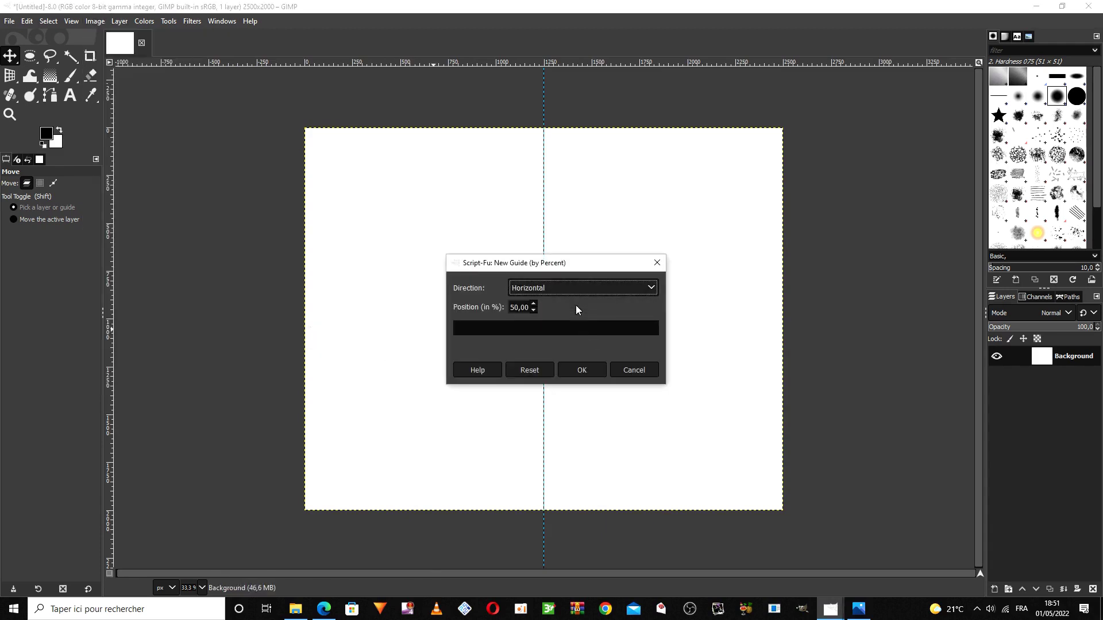
left_click(583, 370)
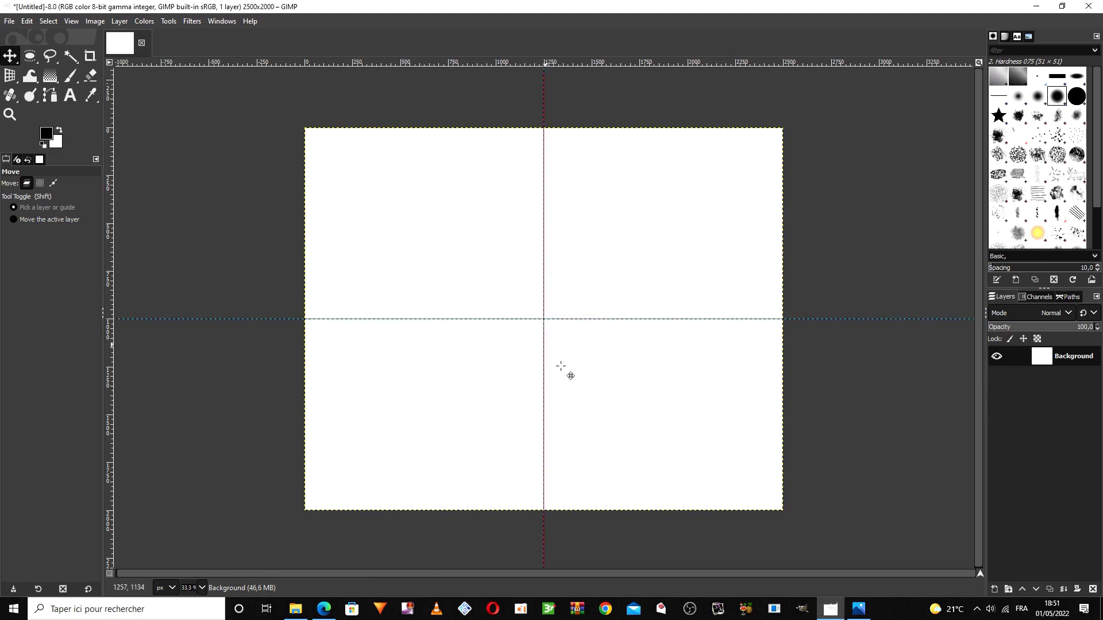
Step: Add a transparent layer and make an unfeathered 1:1 circular selection about 1160 px wide, expanded from the guides' intersection
left_click(994, 589)
left_click(999, 579)
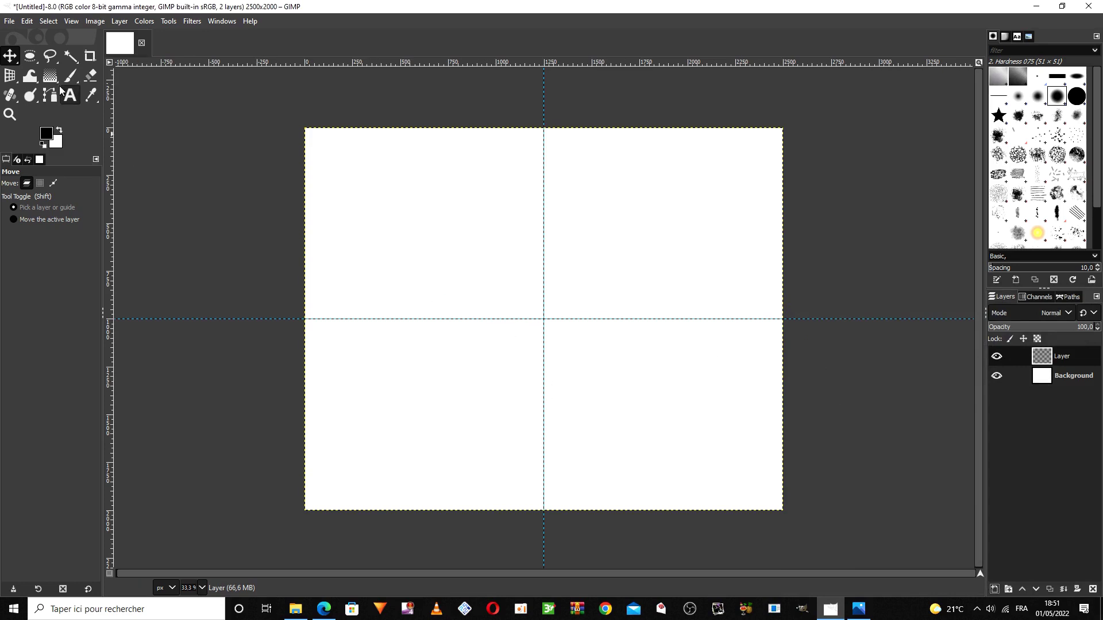
left_click(32, 59)
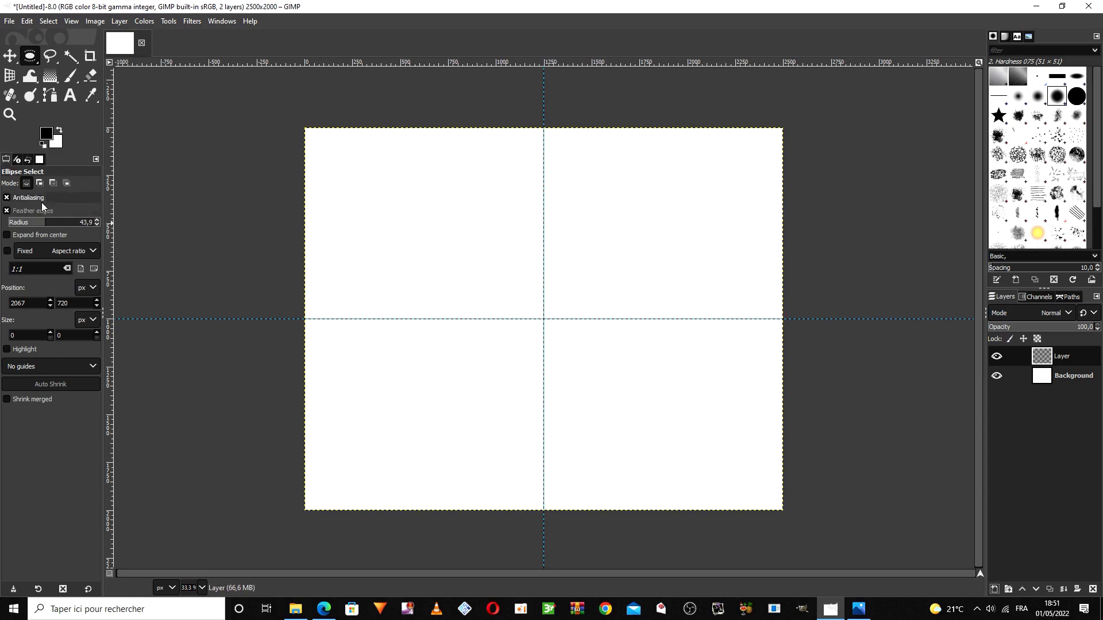
left_click(13, 212)
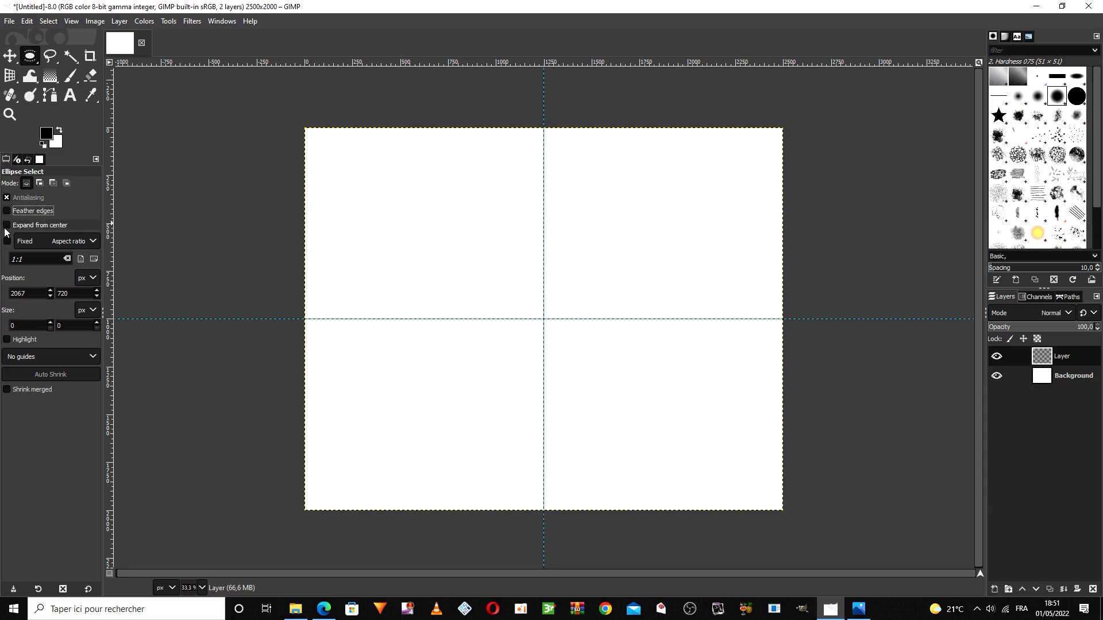
left_click(7, 225)
left_click(6, 241)
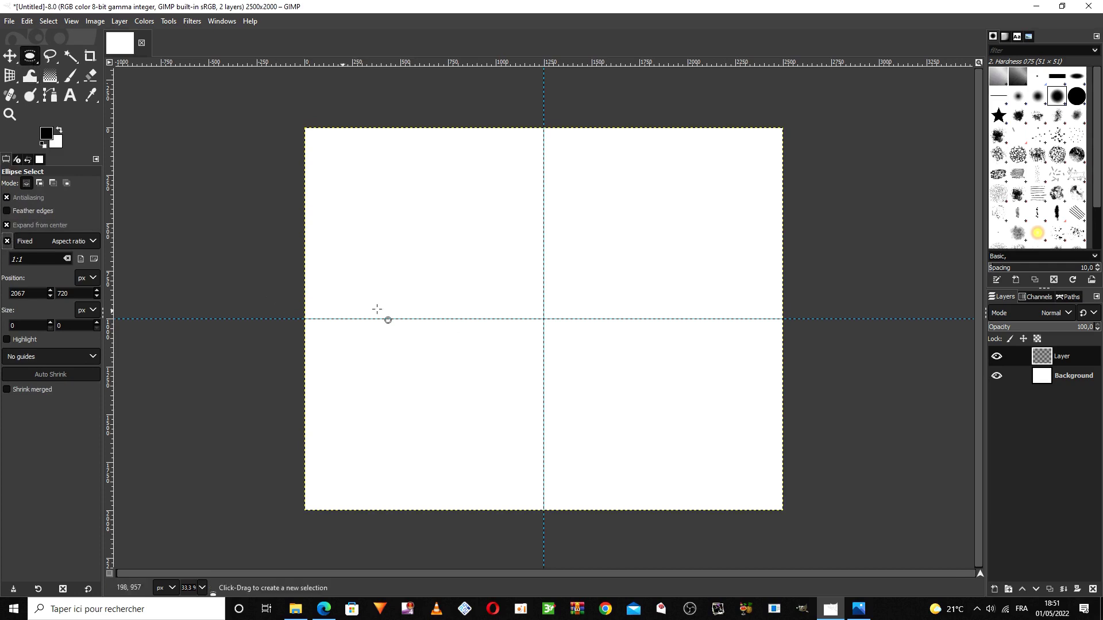
left_click_drag(546, 320, 653, 420)
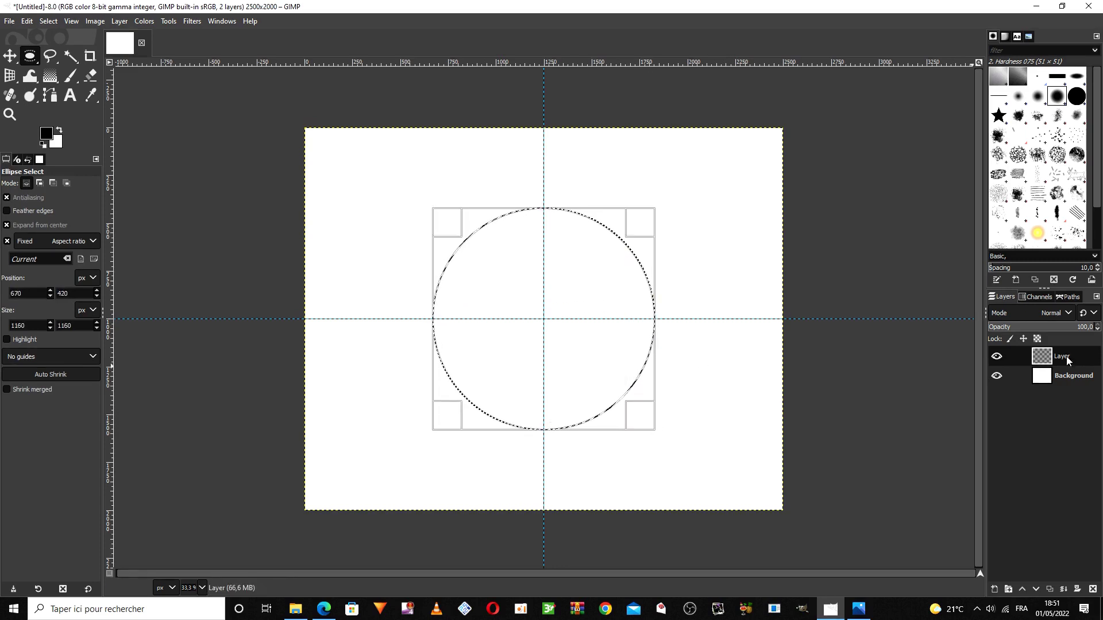
Step: Fill the circular selection with the black foreground color on the new layer
right_click(593, 343)
mouse_move(610, 373)
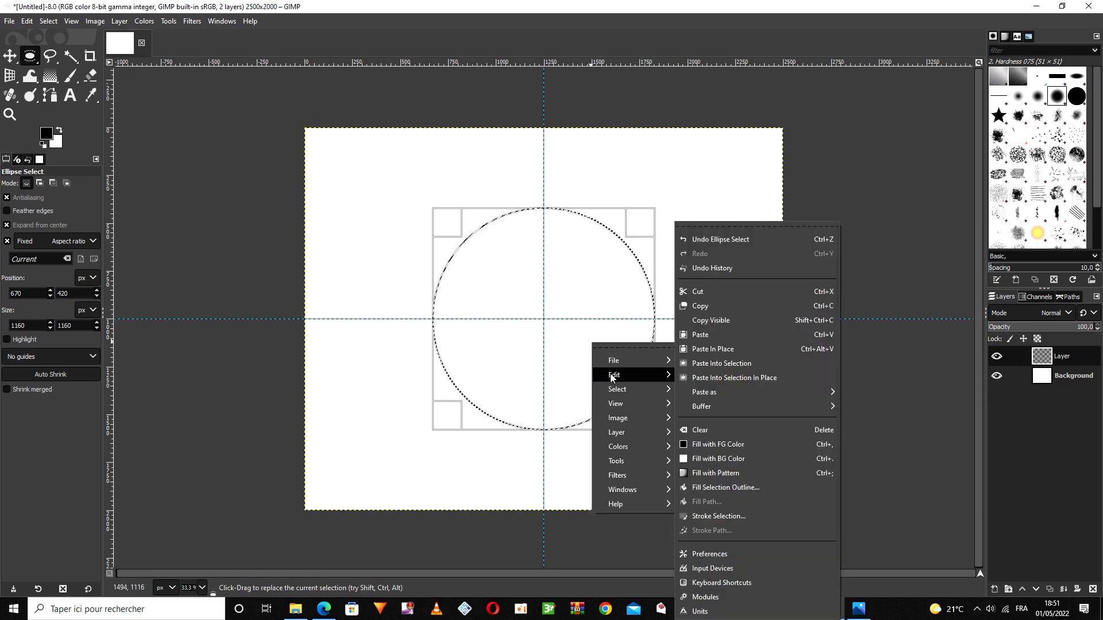
left_click(746, 444)
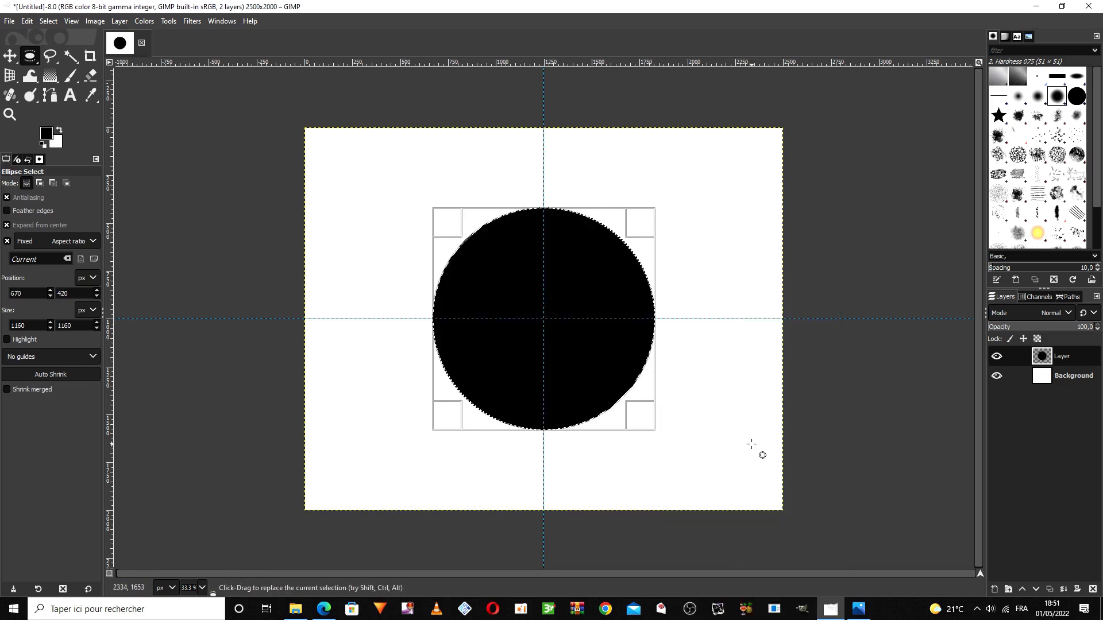
Step: Shrink the circular selection to about 1088 px, cut out the black disc's interior to leave a ring, and deselect
left_click_drag(632, 414, 625, 405)
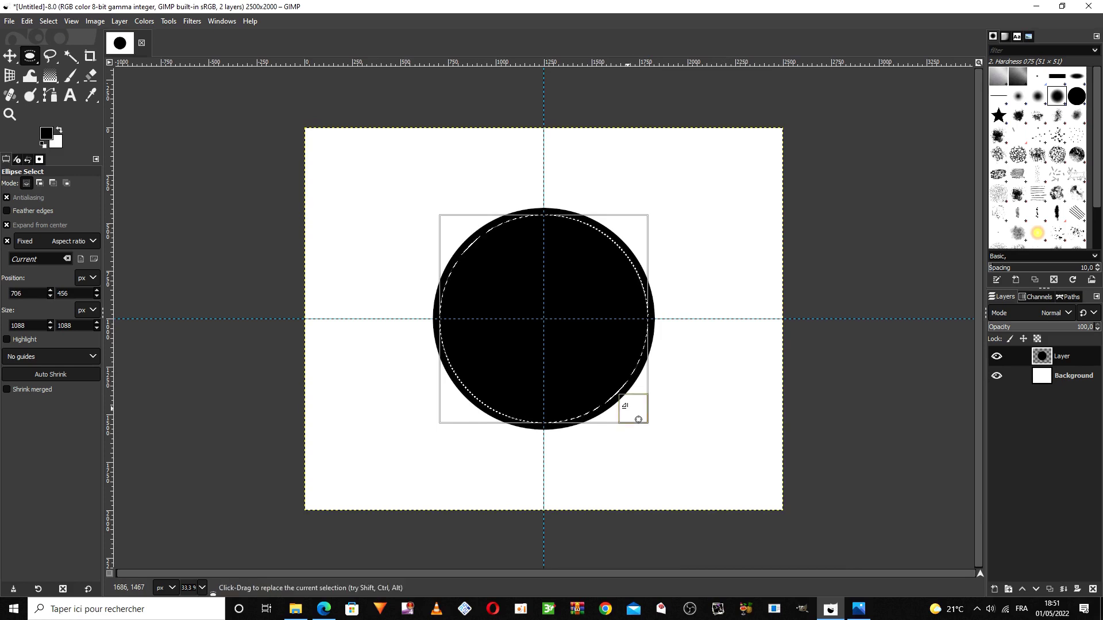
right_click(600, 365)
mouse_move(656, 399)
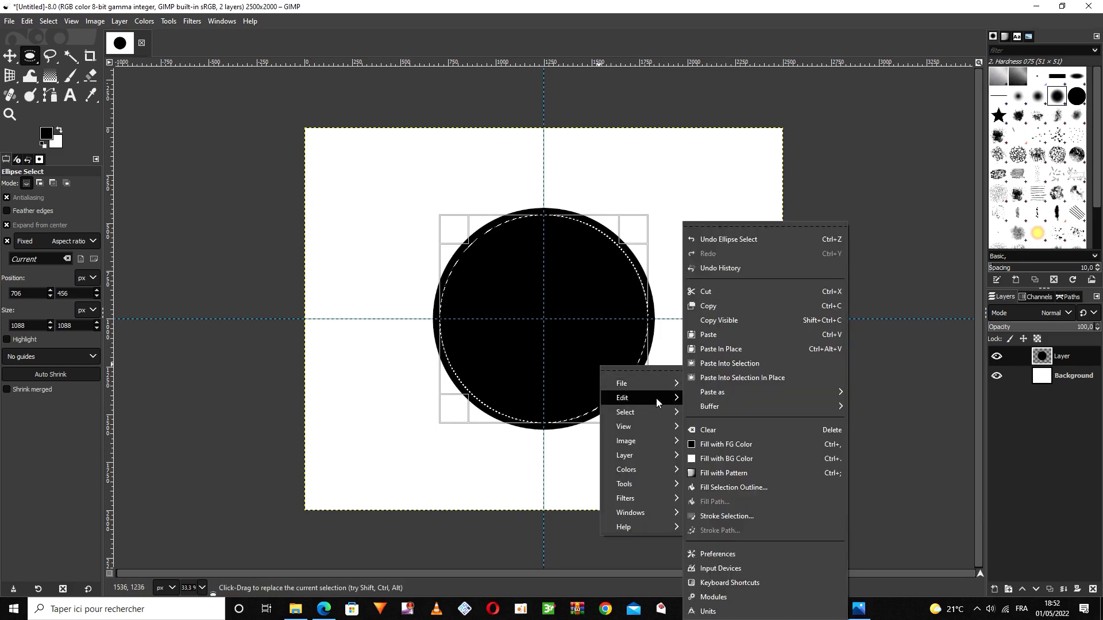
left_click(709, 290)
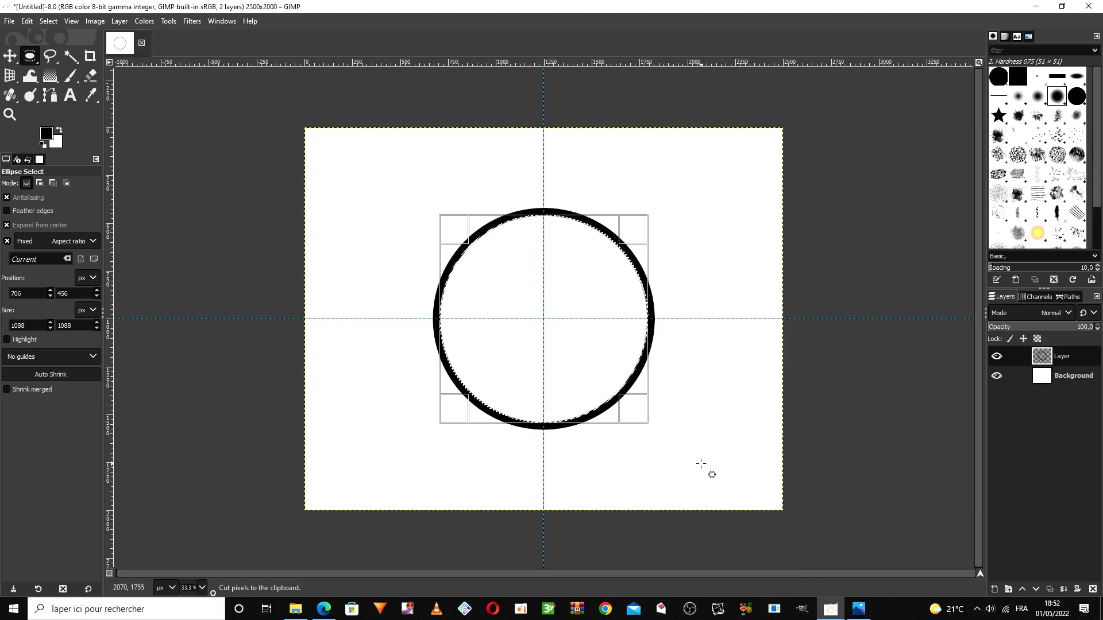
left_click(733, 451)
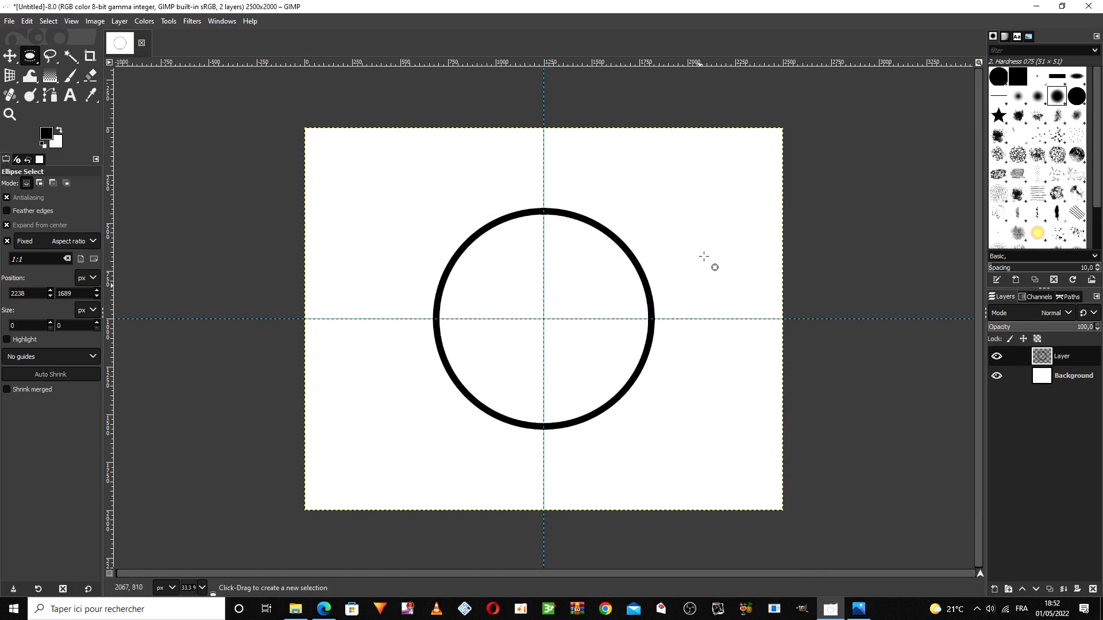
Step: On another transparent layer, create a black rectangle about 51 by 70 px just inside the ring's top, centred on the vertical guide
left_click(995, 589)
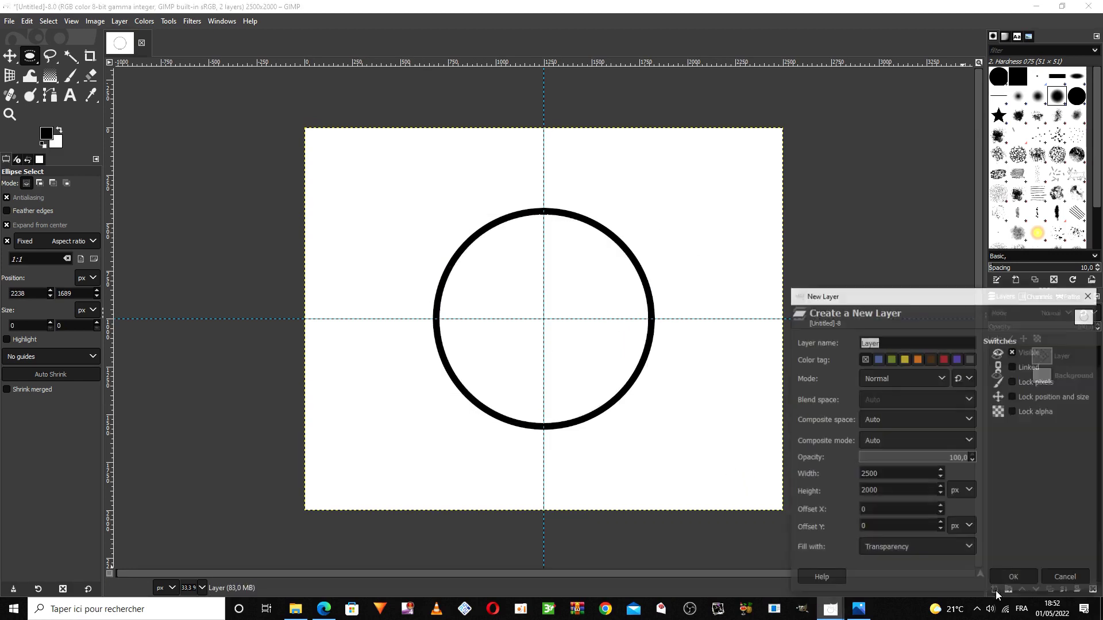
left_click(1014, 578)
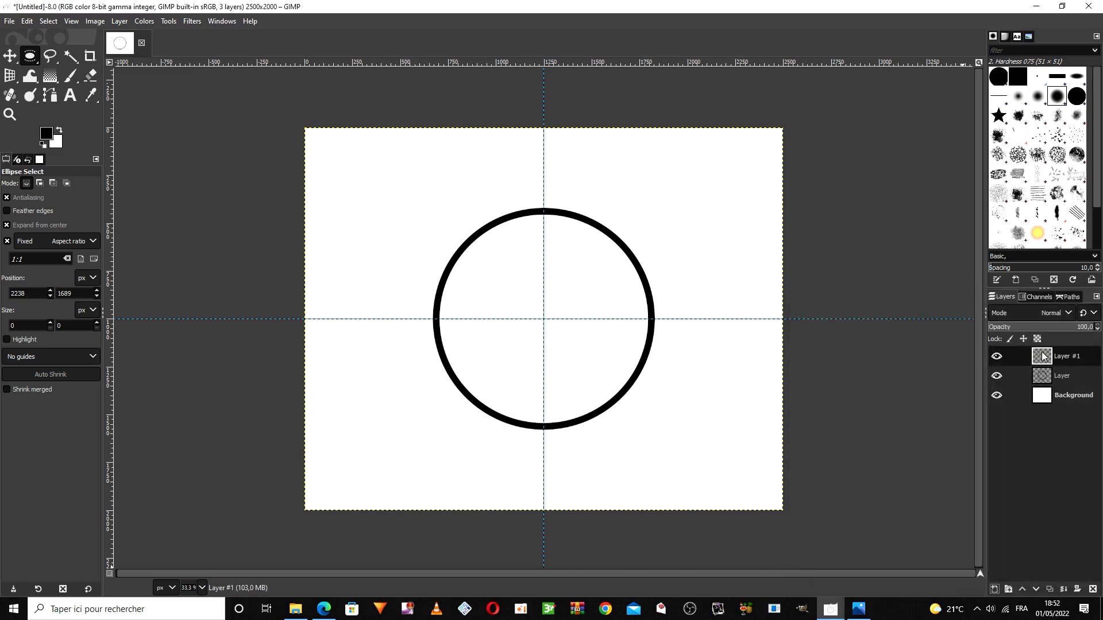
left_click(202, 588)
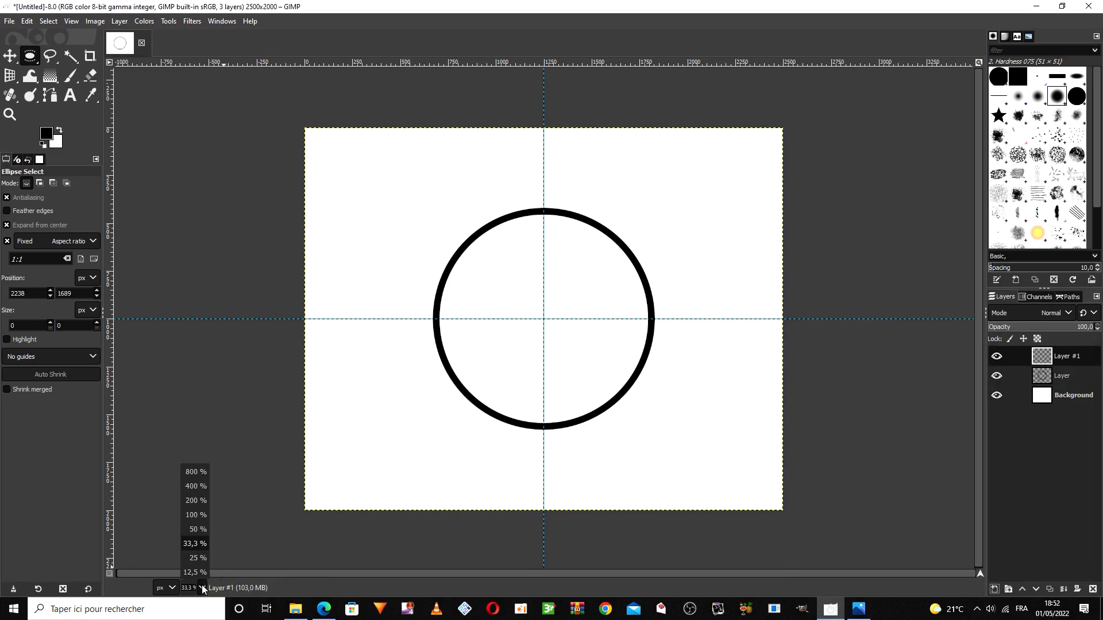
left_click(195, 515)
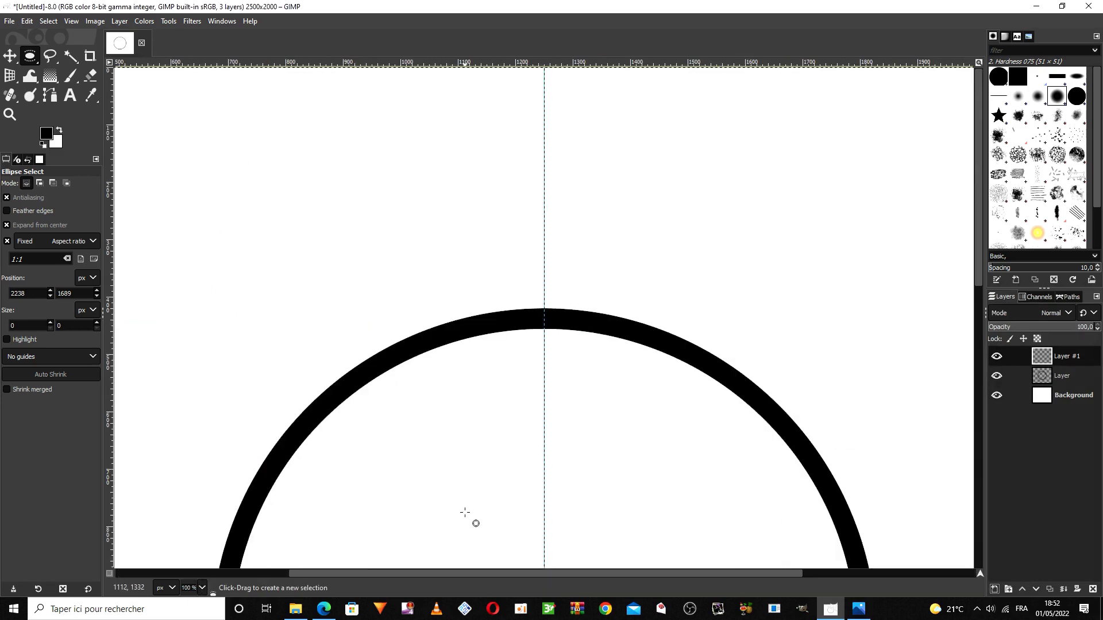
scroll(465, 512, "down", 5)
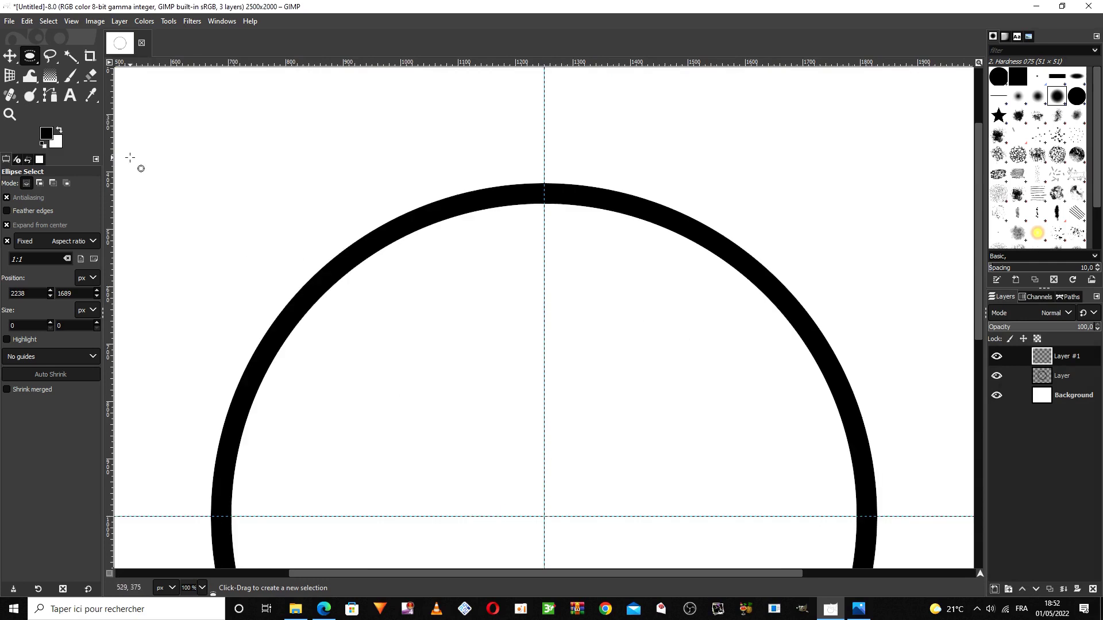
right_click(30, 56)
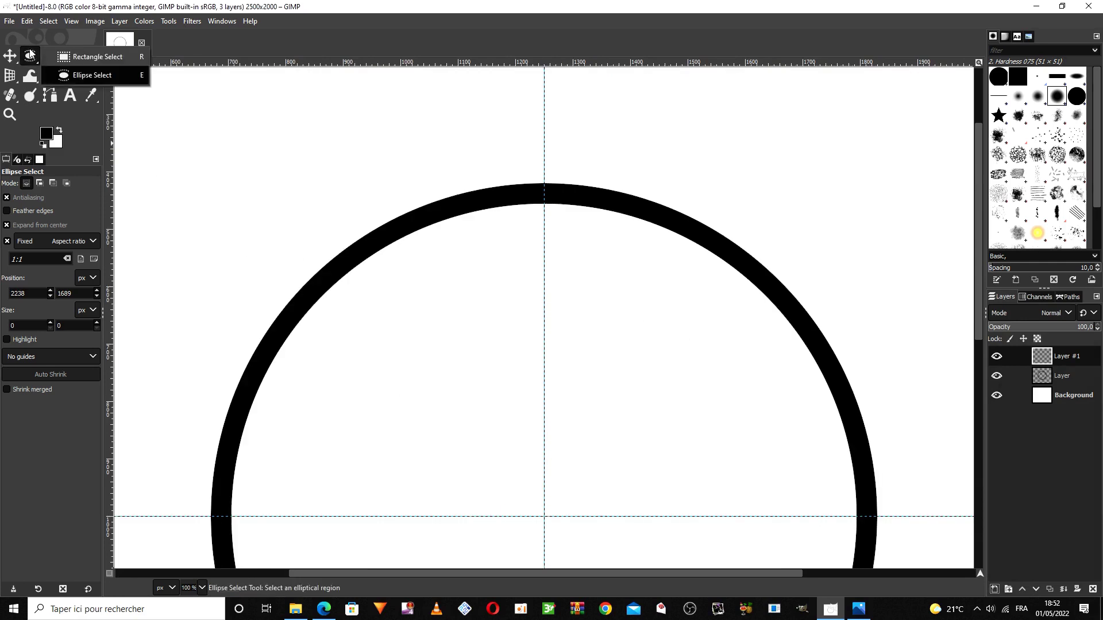
left_click(60, 57)
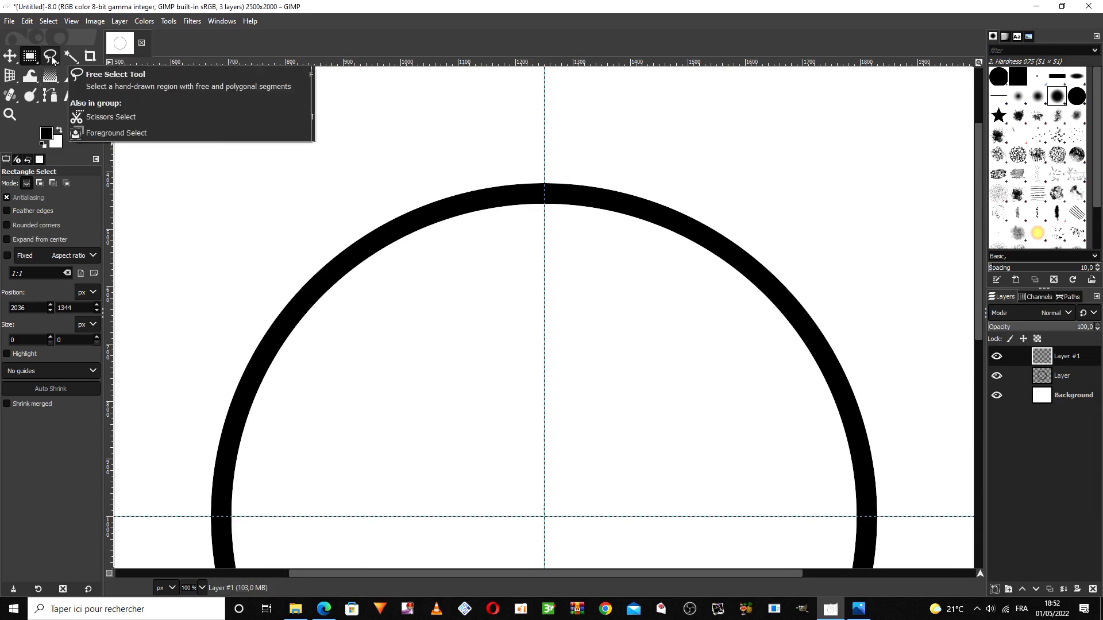
left_click_drag(530, 210, 544, 230)
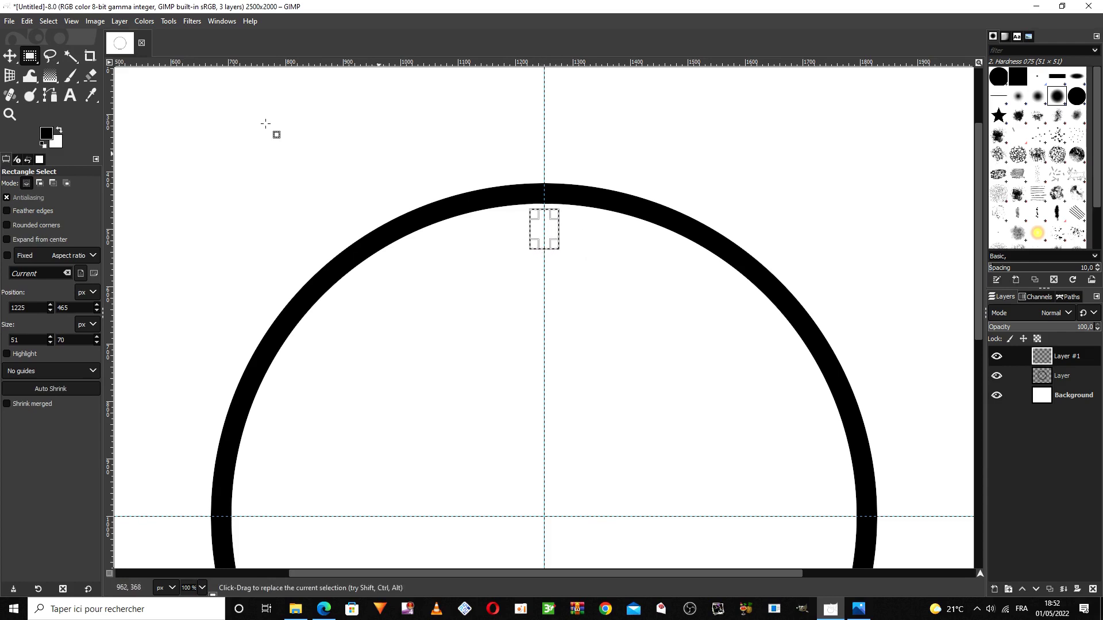
left_click(32, 20)
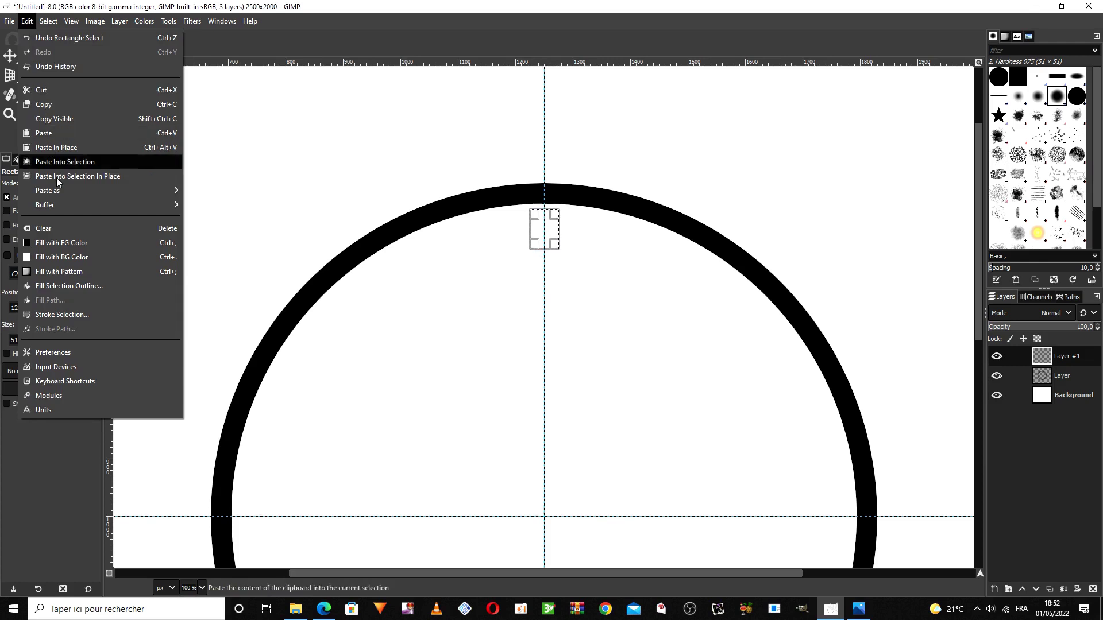
left_click(168, 247)
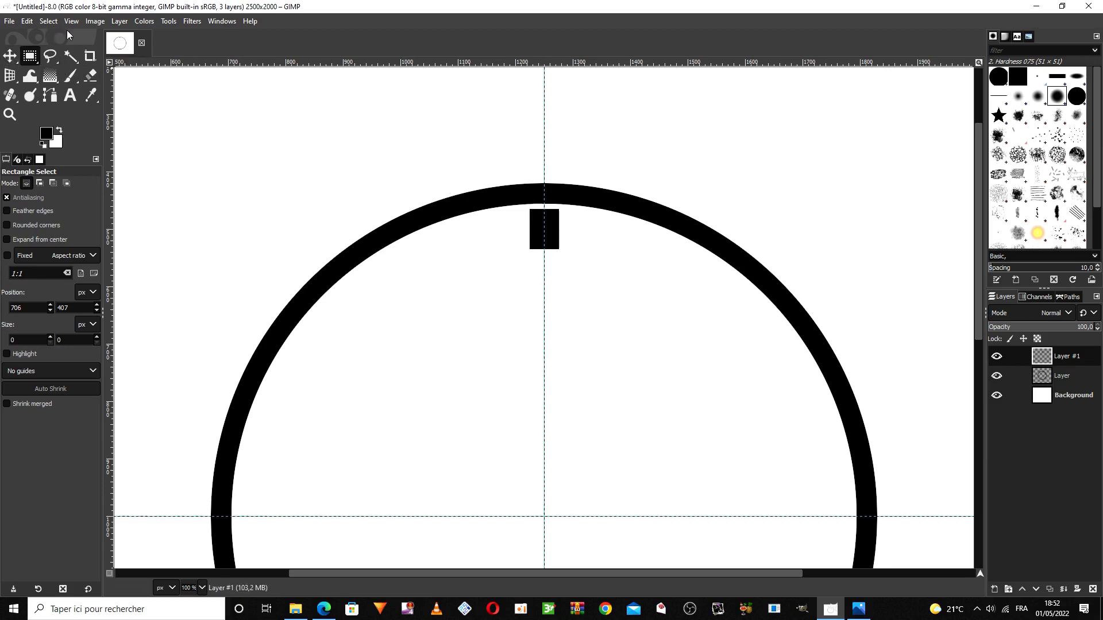
Step: Make a triangular free selection spanning the black rectangle's upper corners with its tip pointing down on the vertical guide
left_click(168, 21)
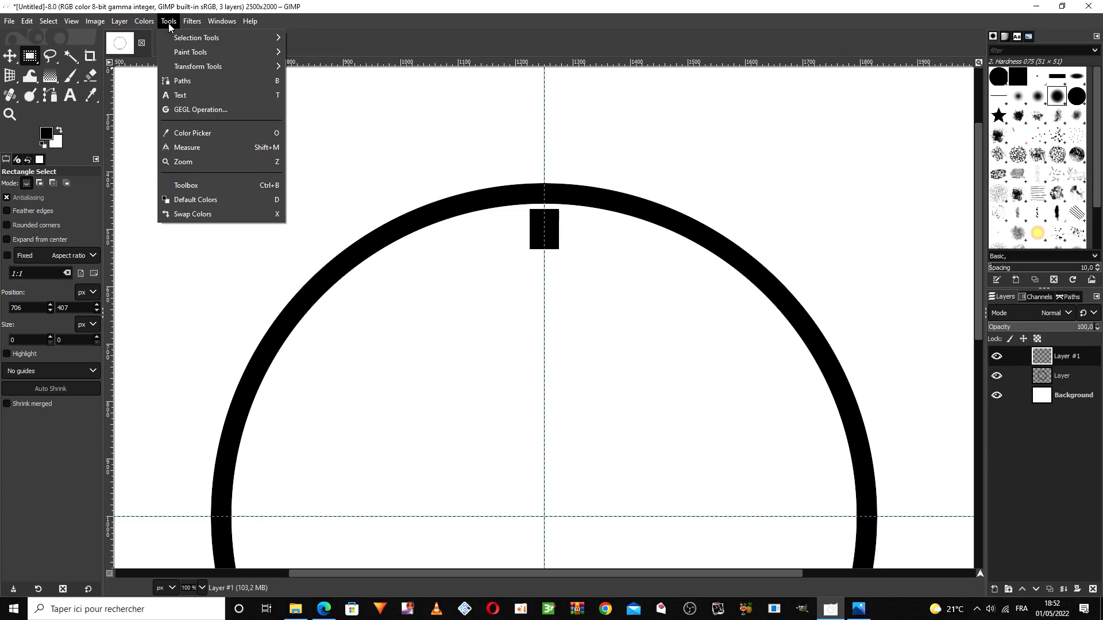
mouse_move(170, 38)
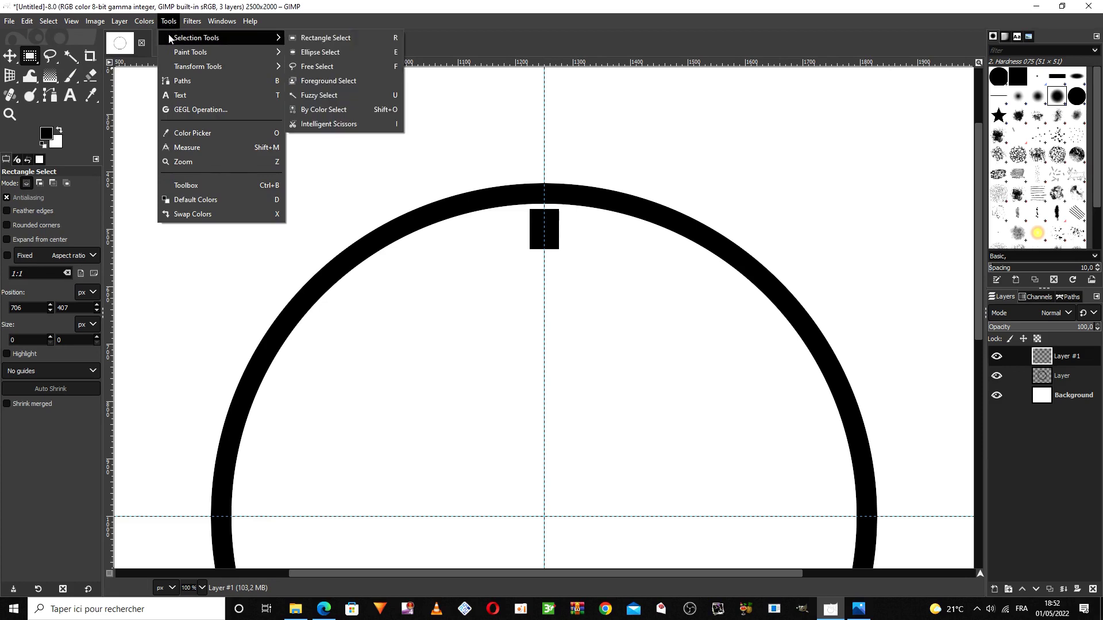
left_click(326, 67)
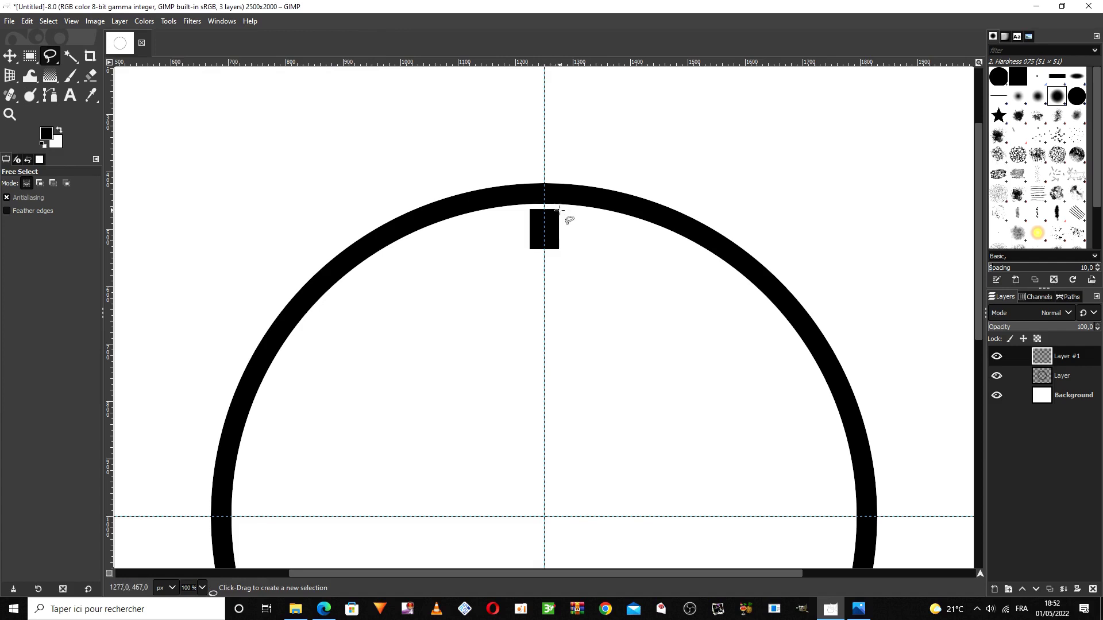
left_click(559, 207)
left_click(545, 230)
key("Return")
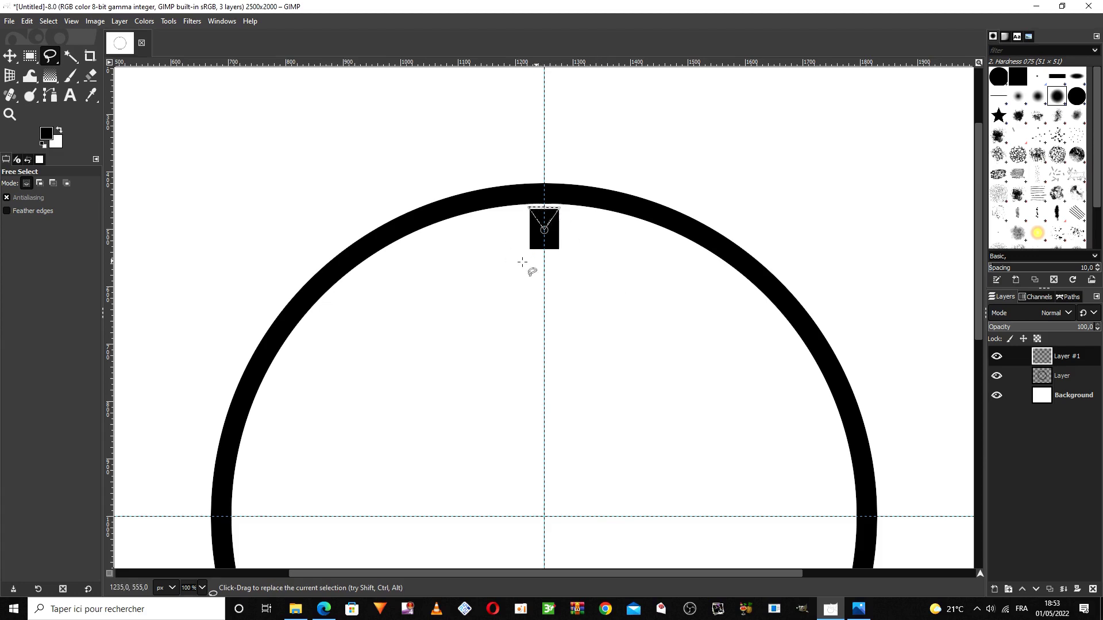
Step: Invert the triangular selection, cut away the rest of the black rectangle to leave a triangle, and deselect
left_click(54, 21)
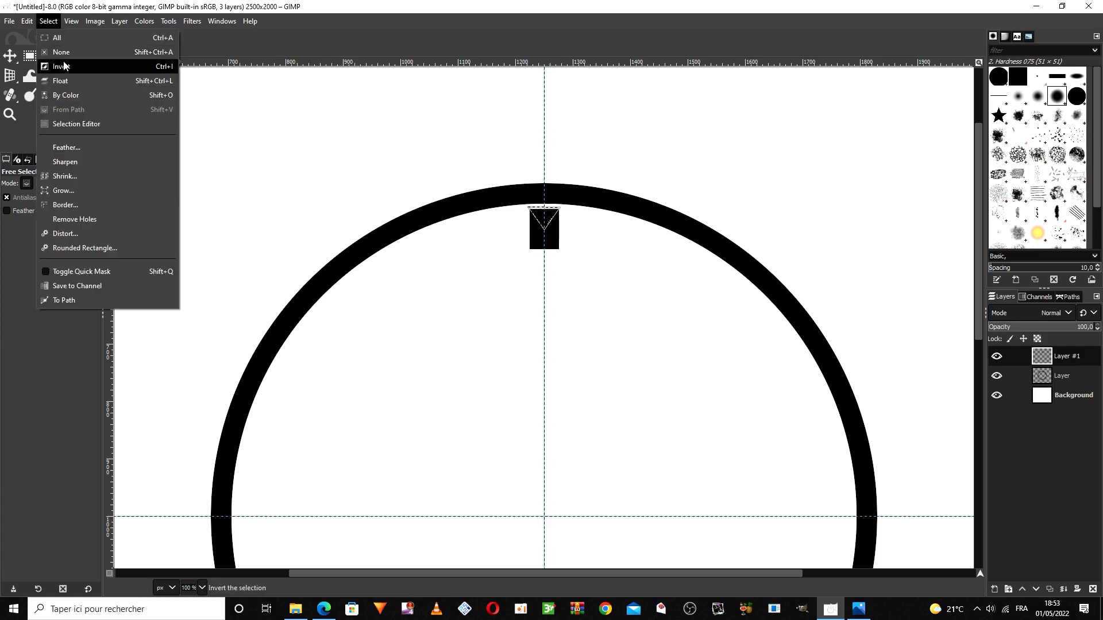
left_click(112, 66)
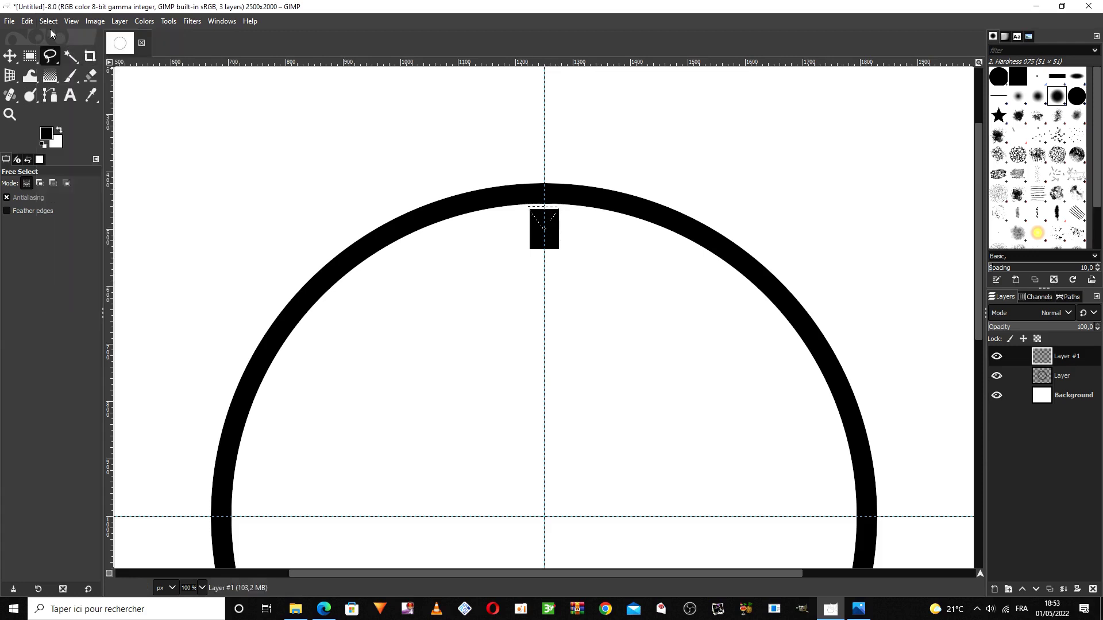
left_click(28, 21)
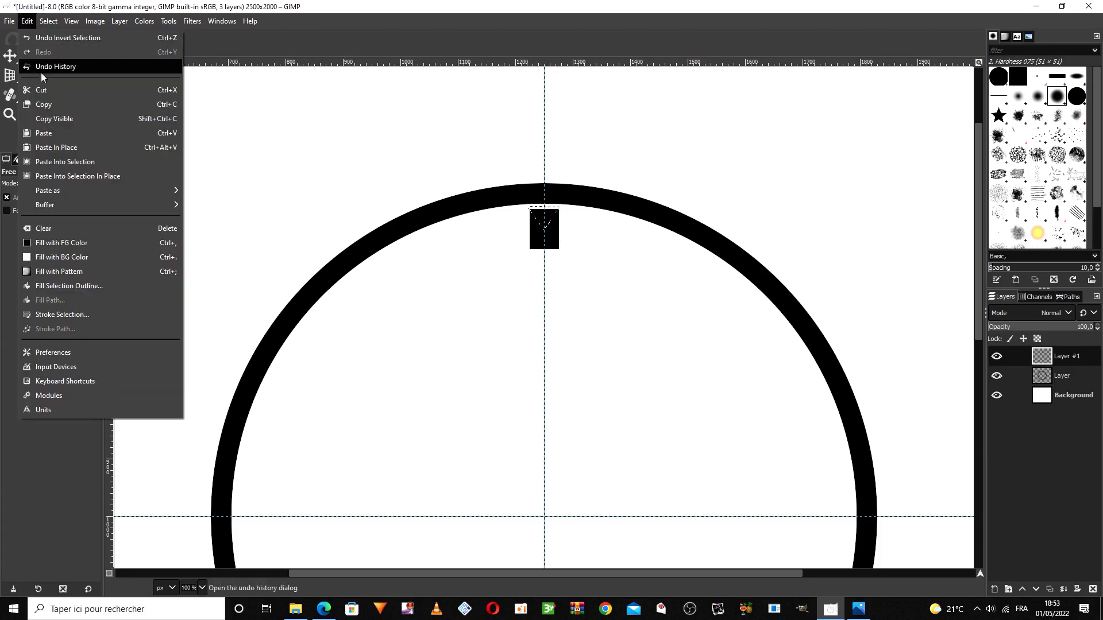
left_click(121, 93)
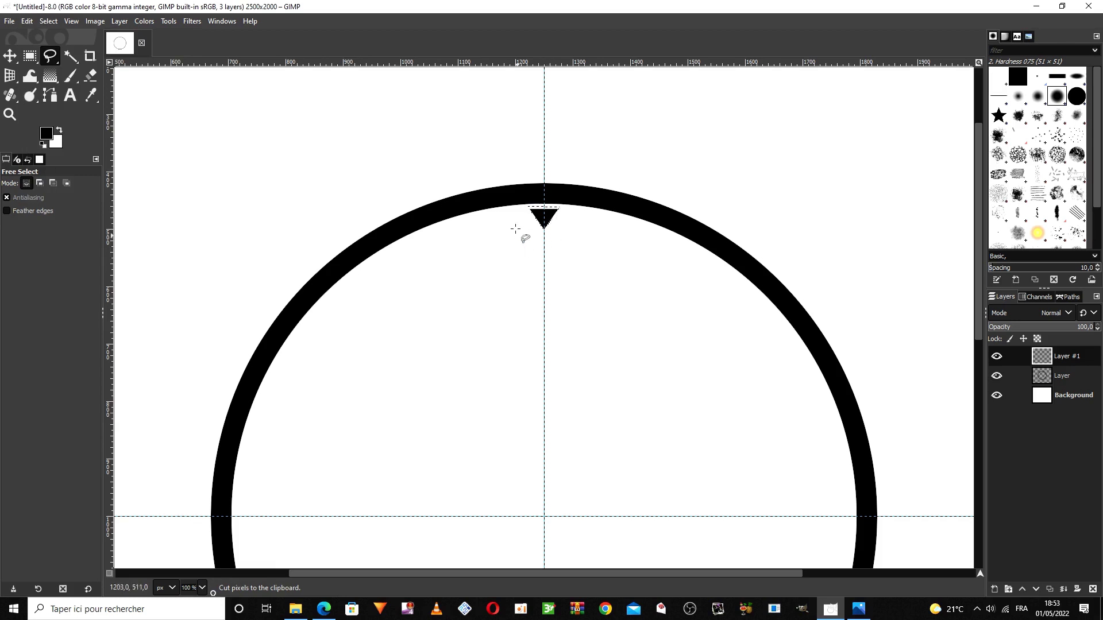
left_click(52, 21)
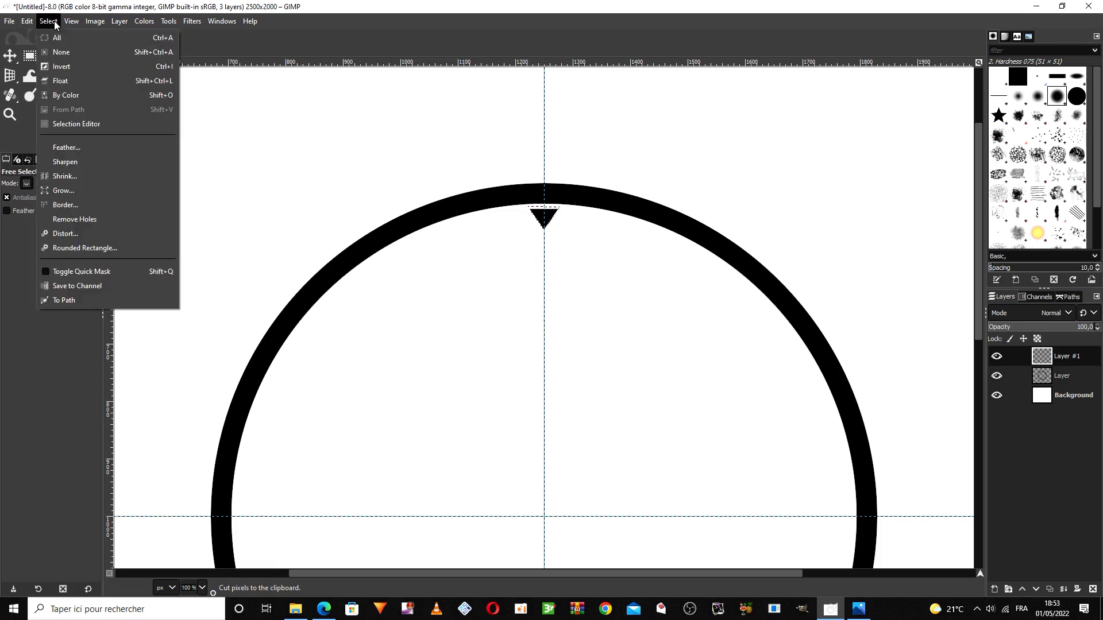
left_click(122, 51)
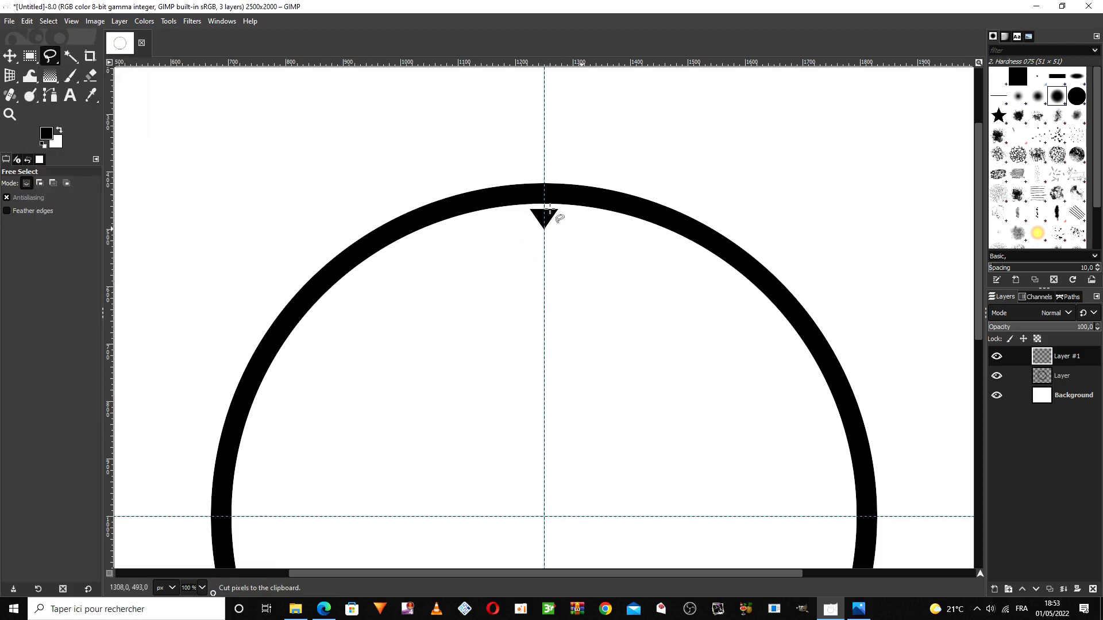
Step: Duplicate the triangle marker's layer and rotate the copy 180 degrees around the image centre
left_click(202, 588)
left_click(195, 551)
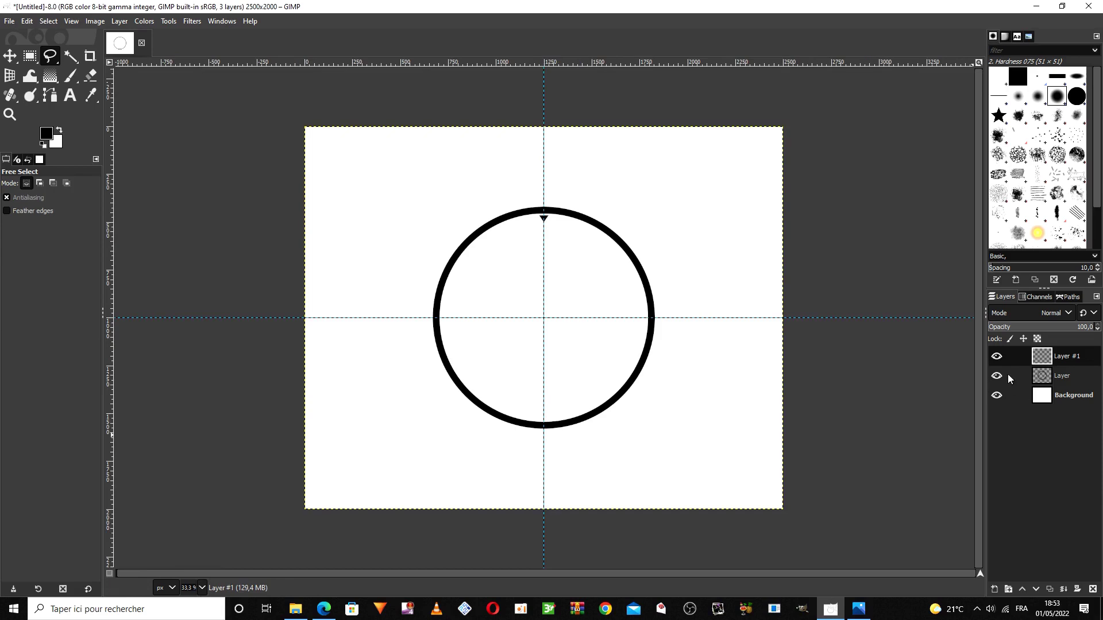
double_click(997, 358)
left_click(1050, 589)
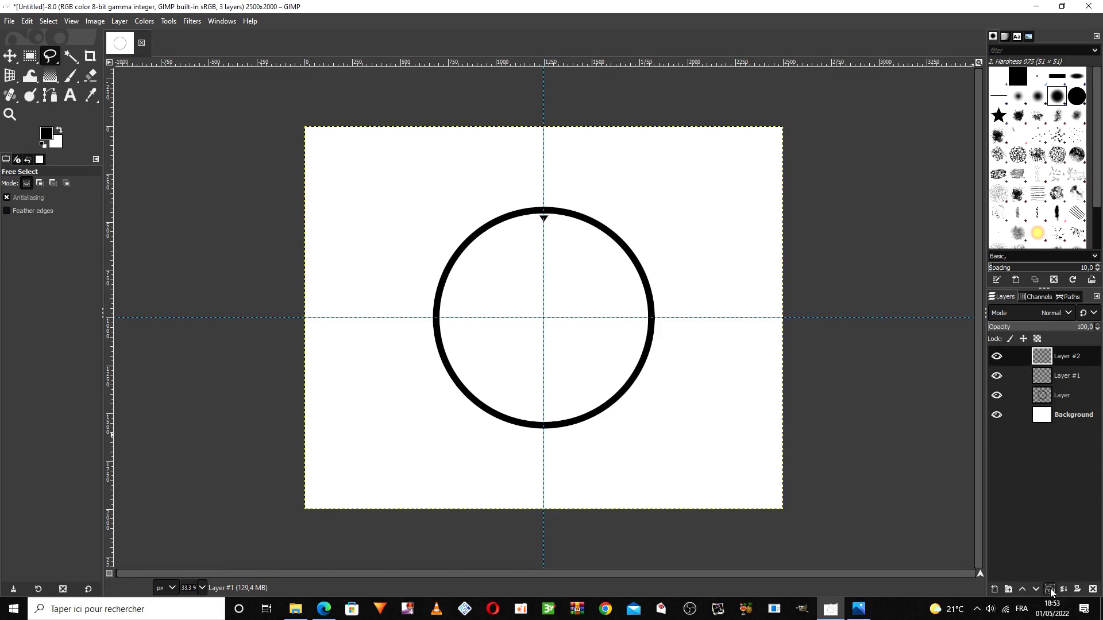
right_click(9, 77)
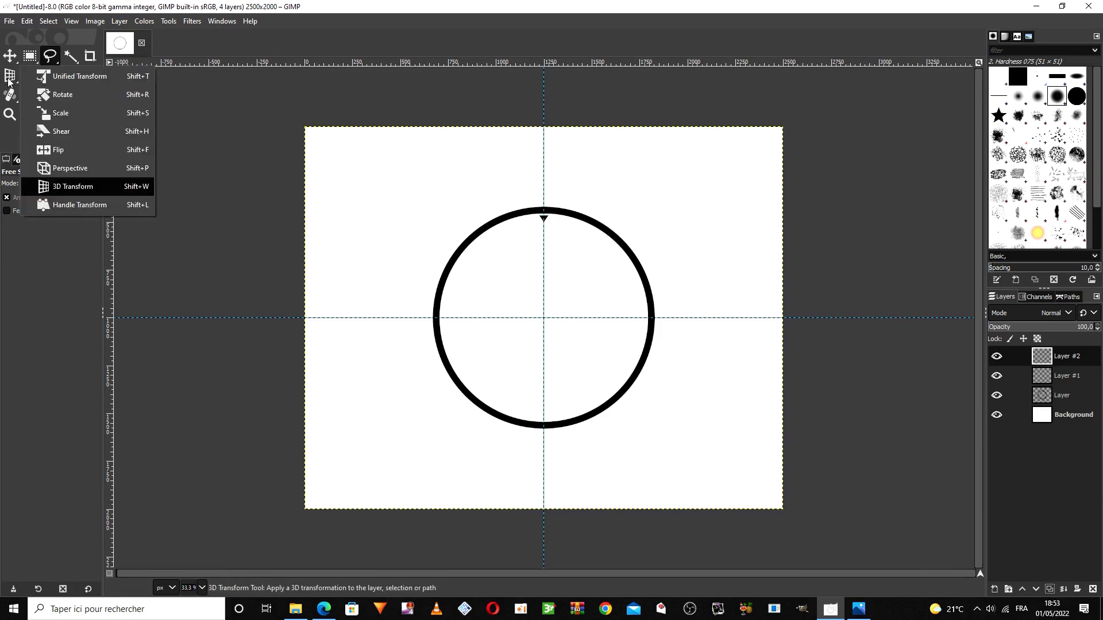
left_click(108, 95)
left_click(533, 327)
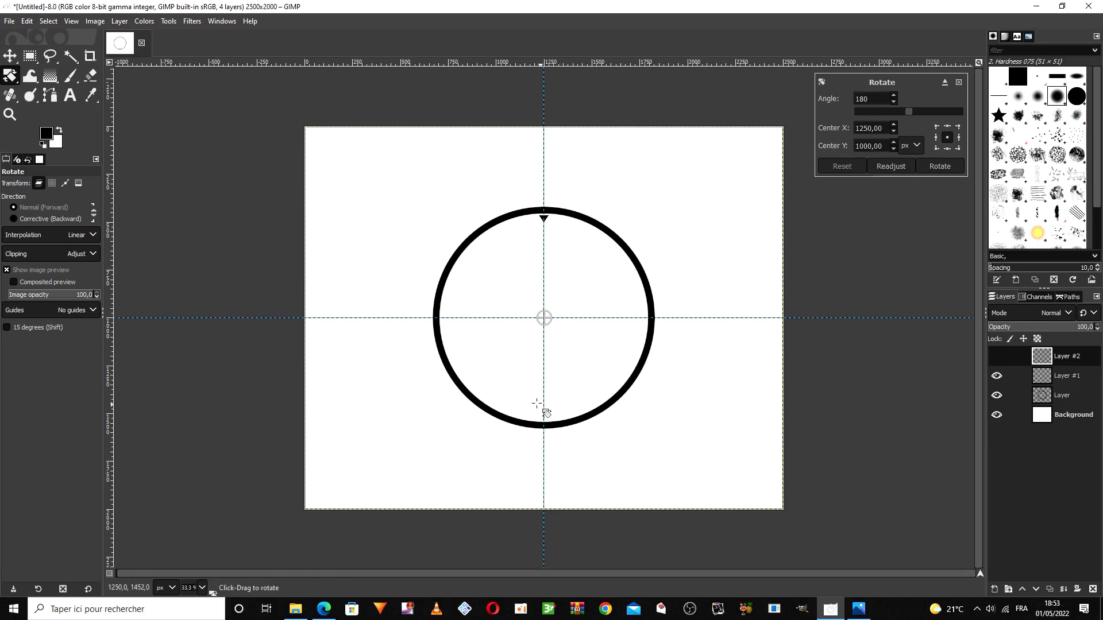
left_click(957, 167)
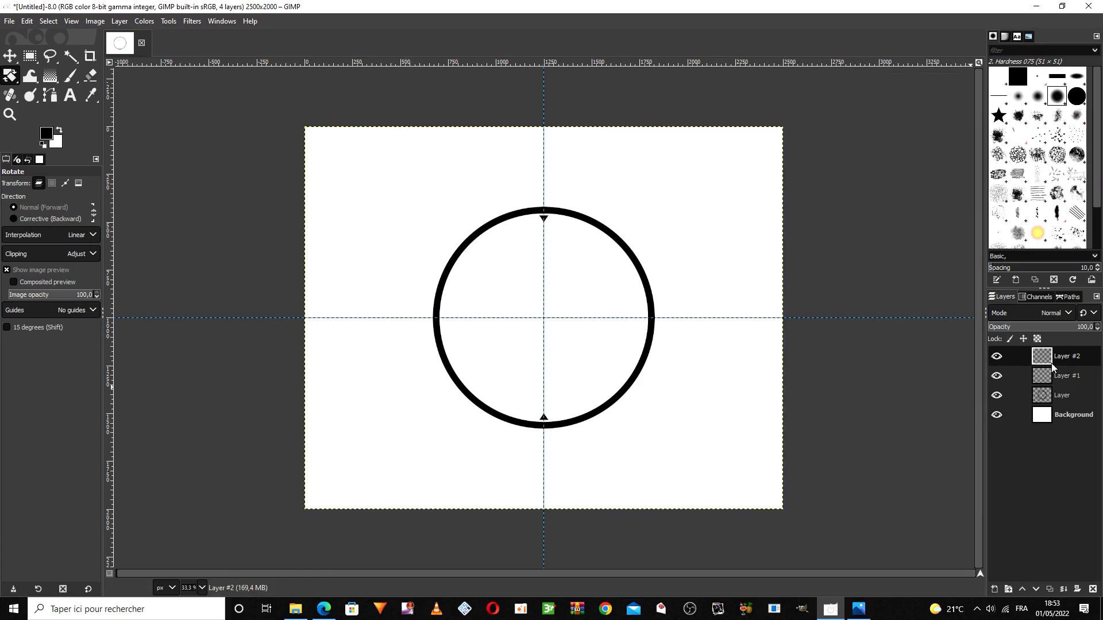
Step: Check the rotated marker by toggling its layer's visibility, and merge it down into the original marker layer
left_click(997, 358)
left_click(998, 356)
right_click(1047, 358)
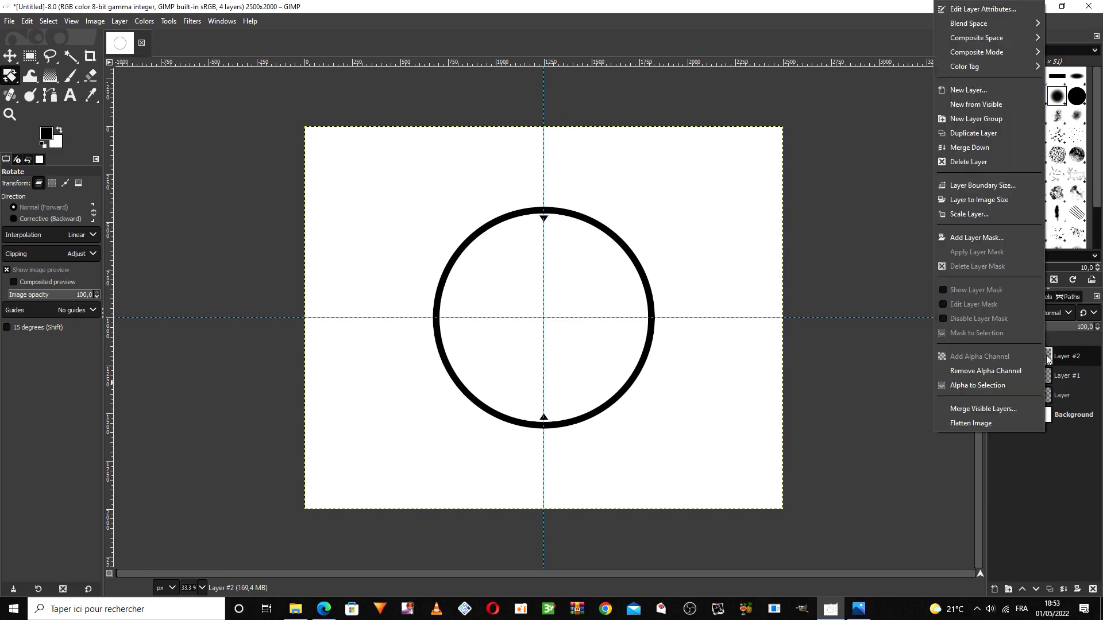
left_click(1008, 148)
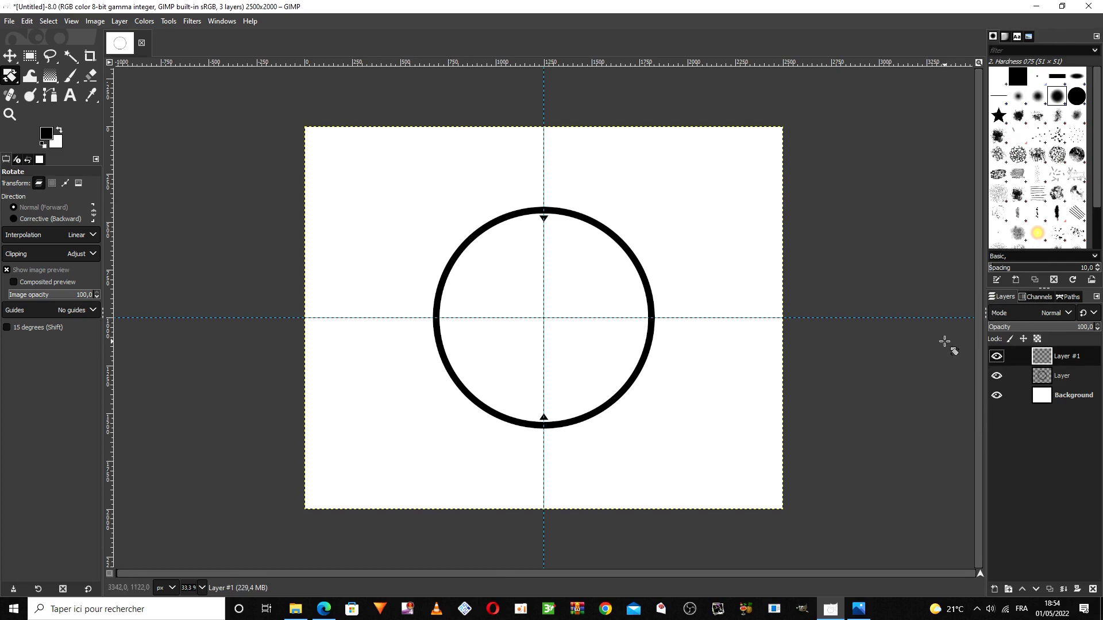
Step: Add markers on the ring's horizontal axis by rotating a duplicate of the marker layer 90 degrees, and merge it down
left_click(1050, 588)
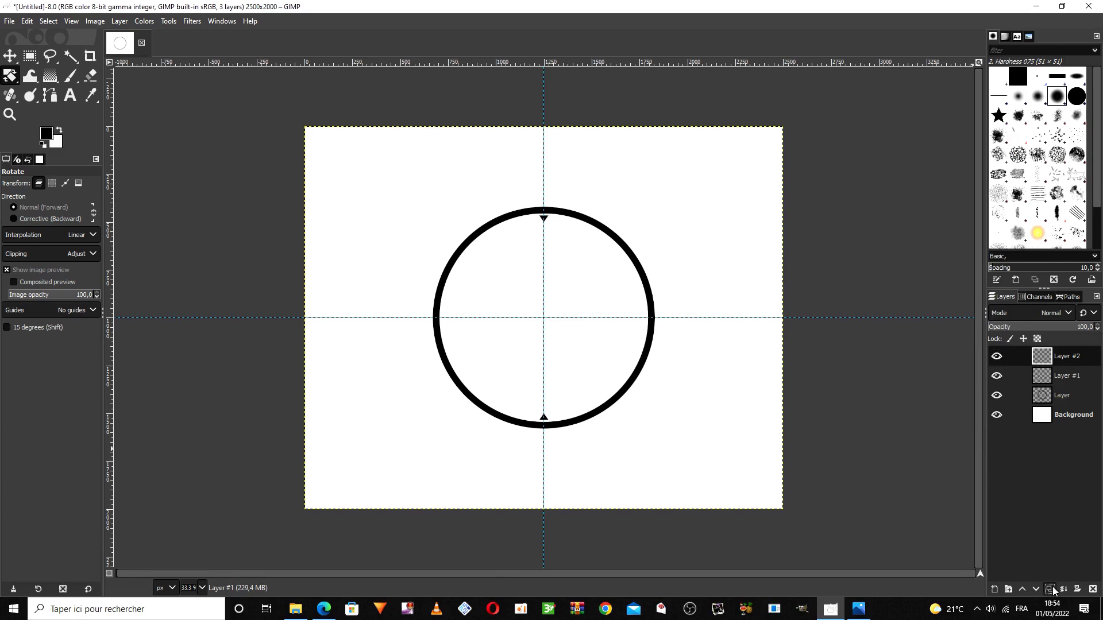
left_click(548, 320)
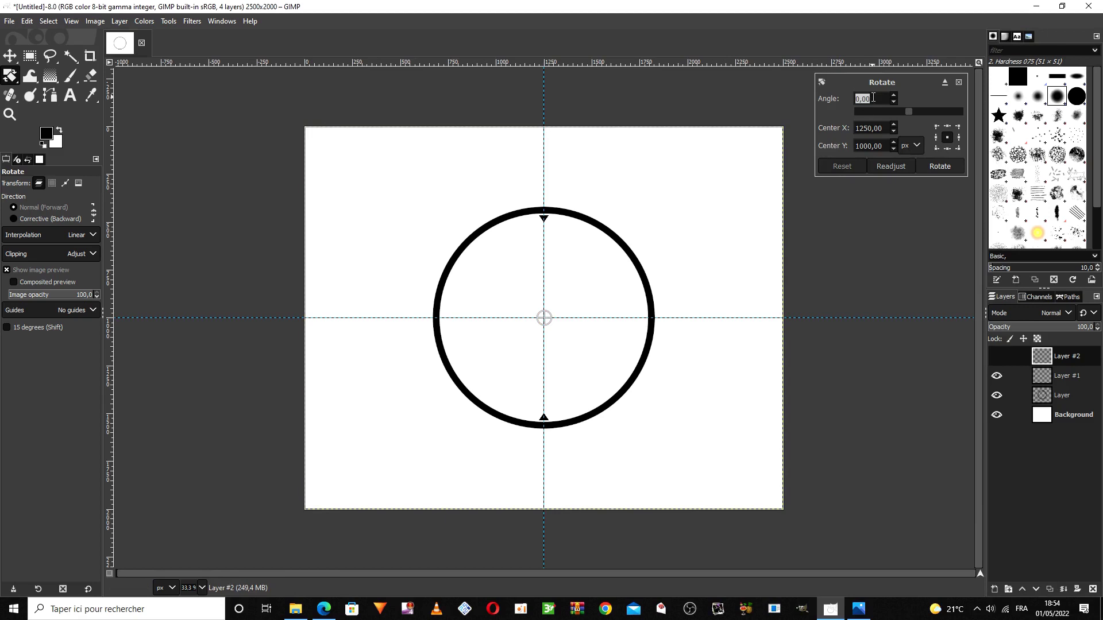
type("9")
left_click(946, 166)
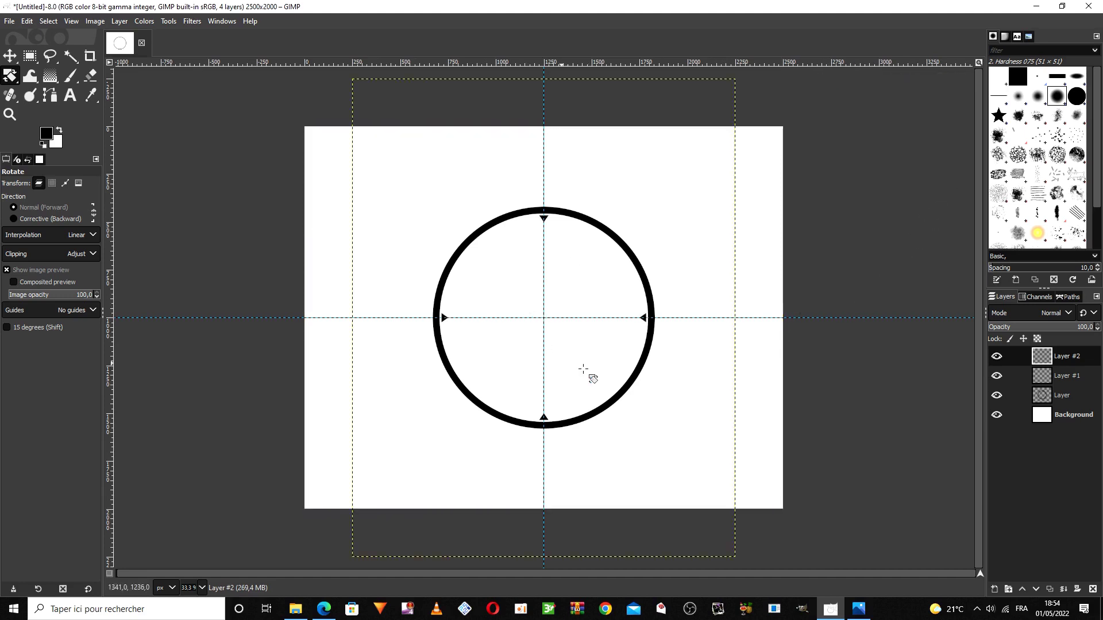
right_click(1054, 357)
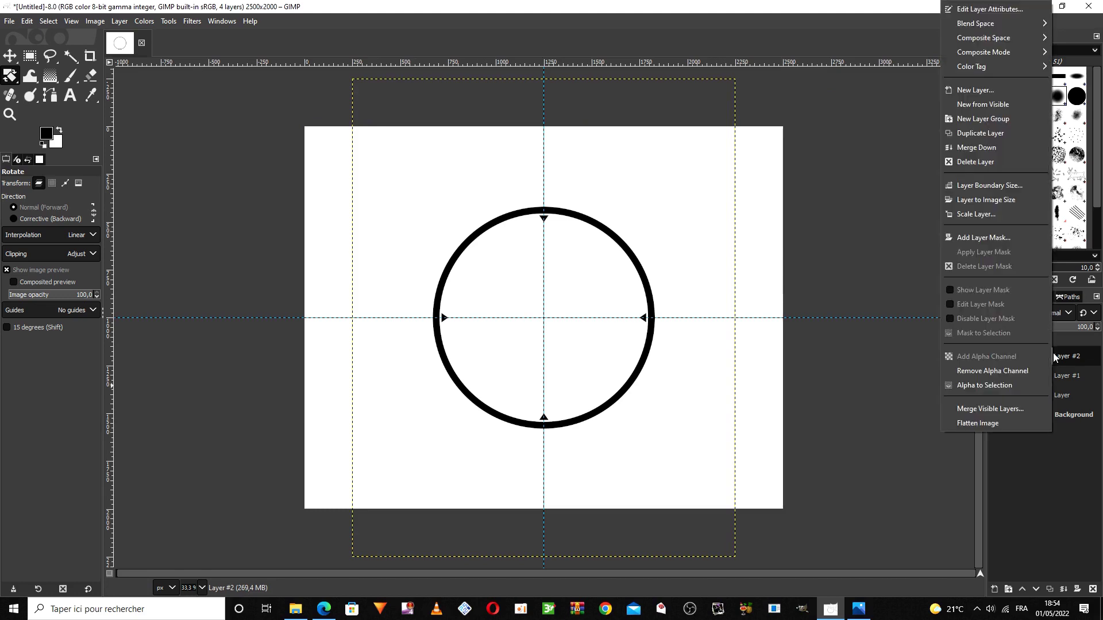
left_click(988, 150)
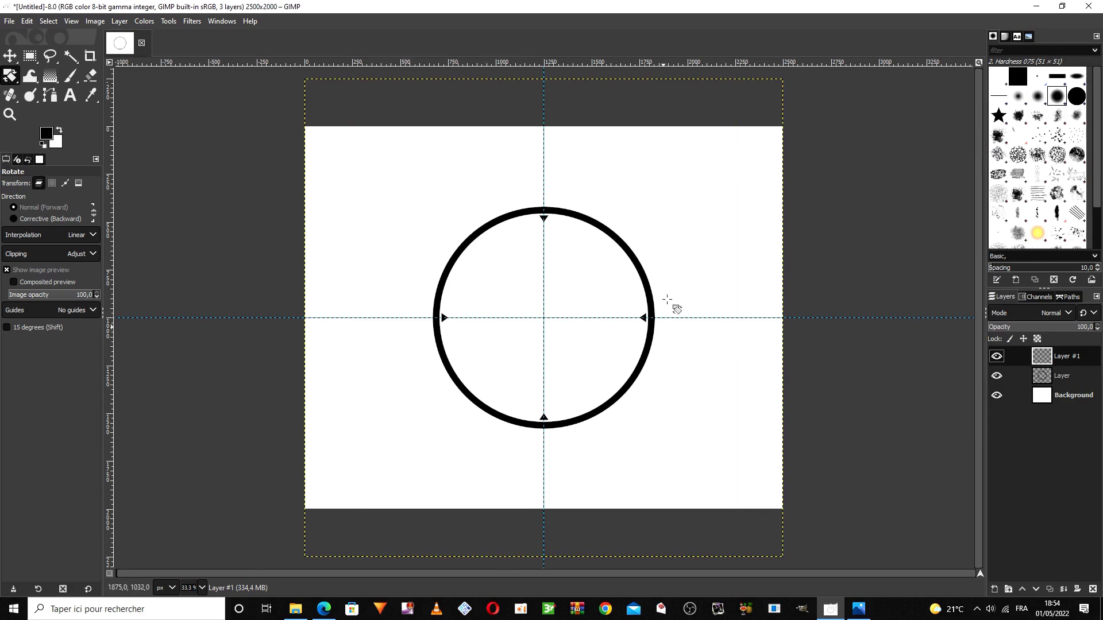
Step: Add four diagonal markers by rotating a duplicate of the marker layer 45 degrees around the centre, and merge it down
left_click(1049, 590)
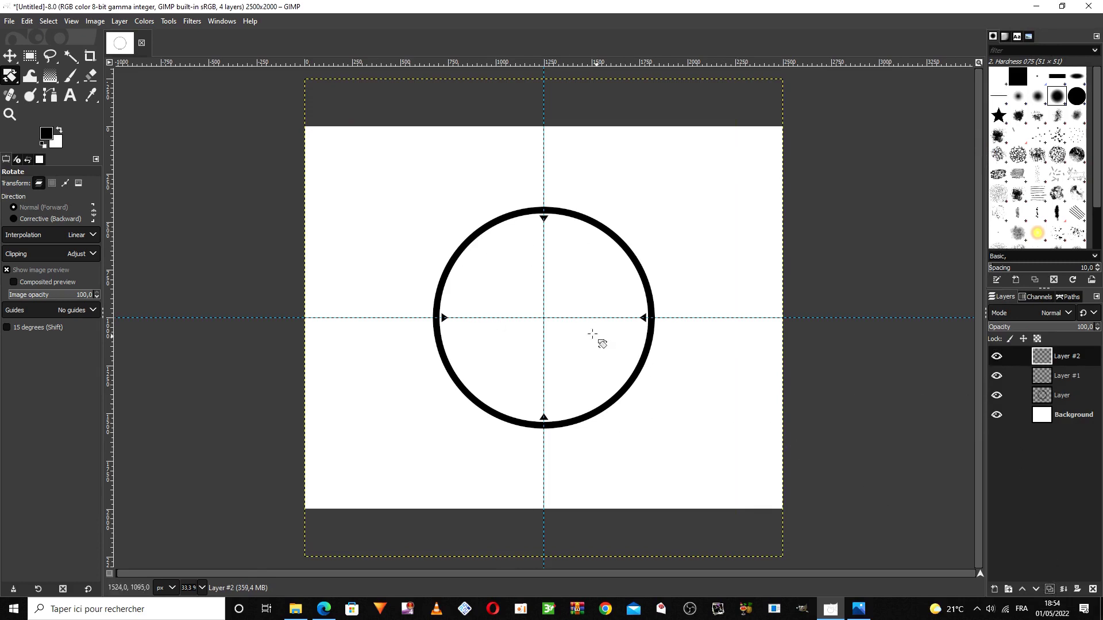
left_click(541, 318)
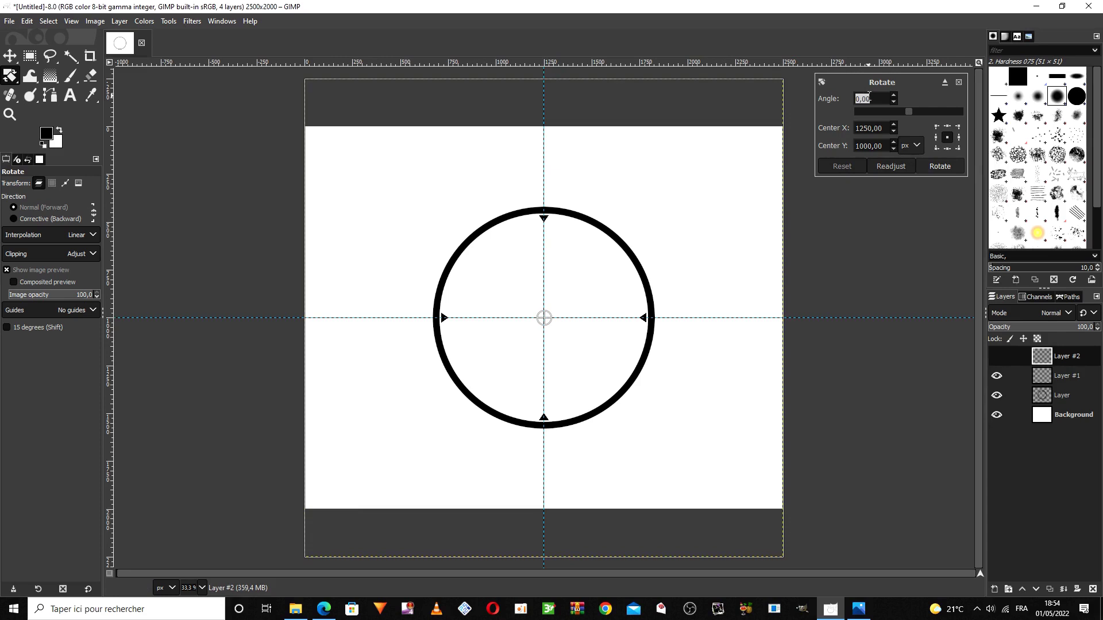
left_click(919, 167)
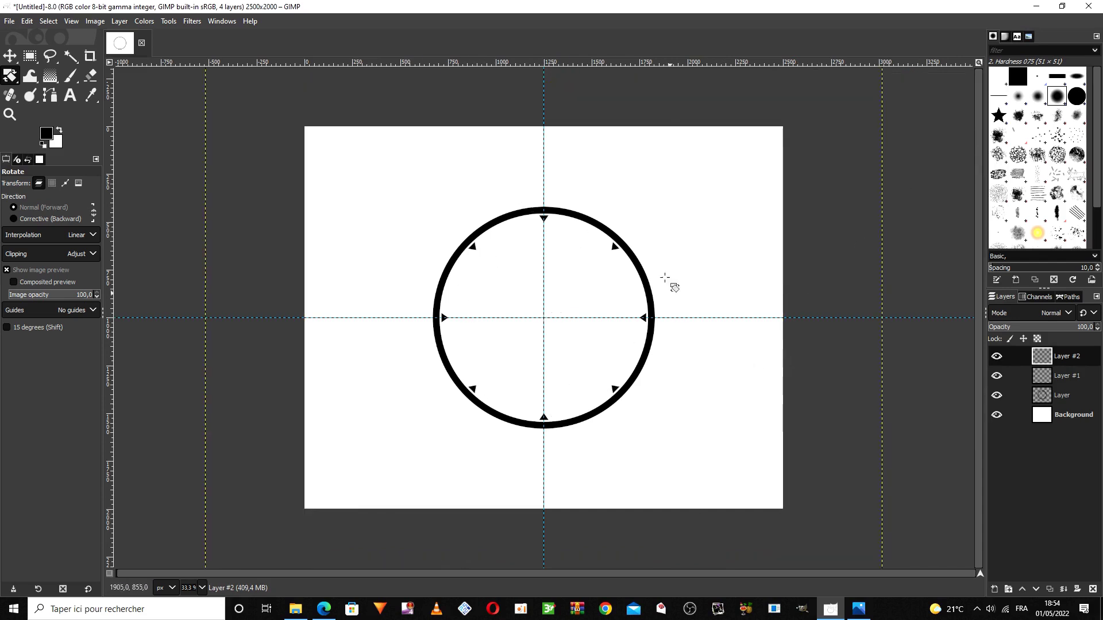
right_click(1053, 360)
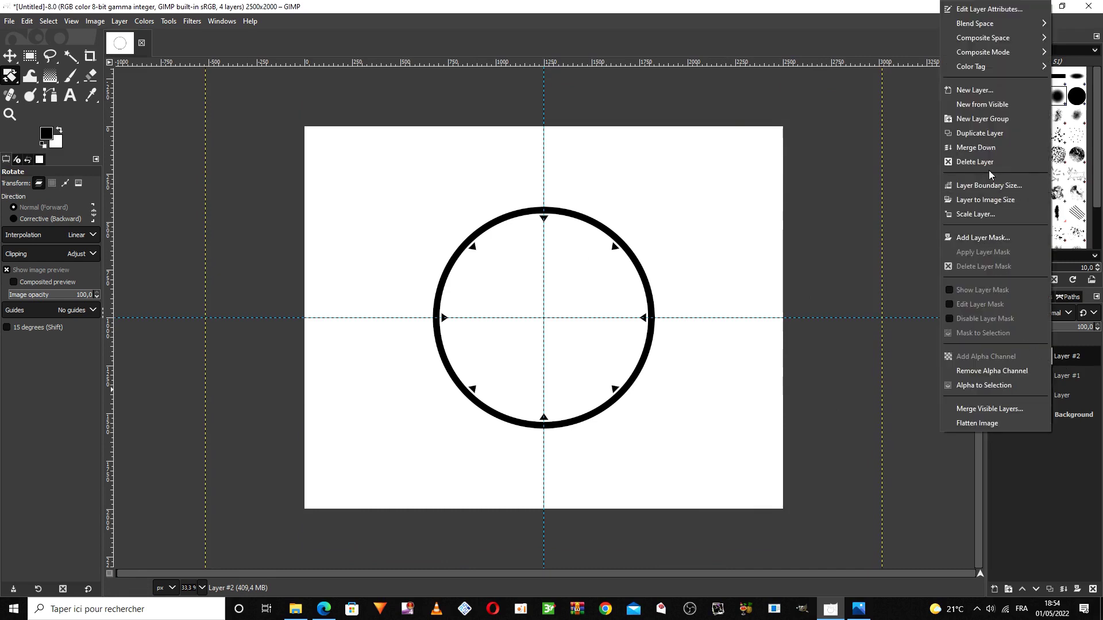
left_click(992, 151)
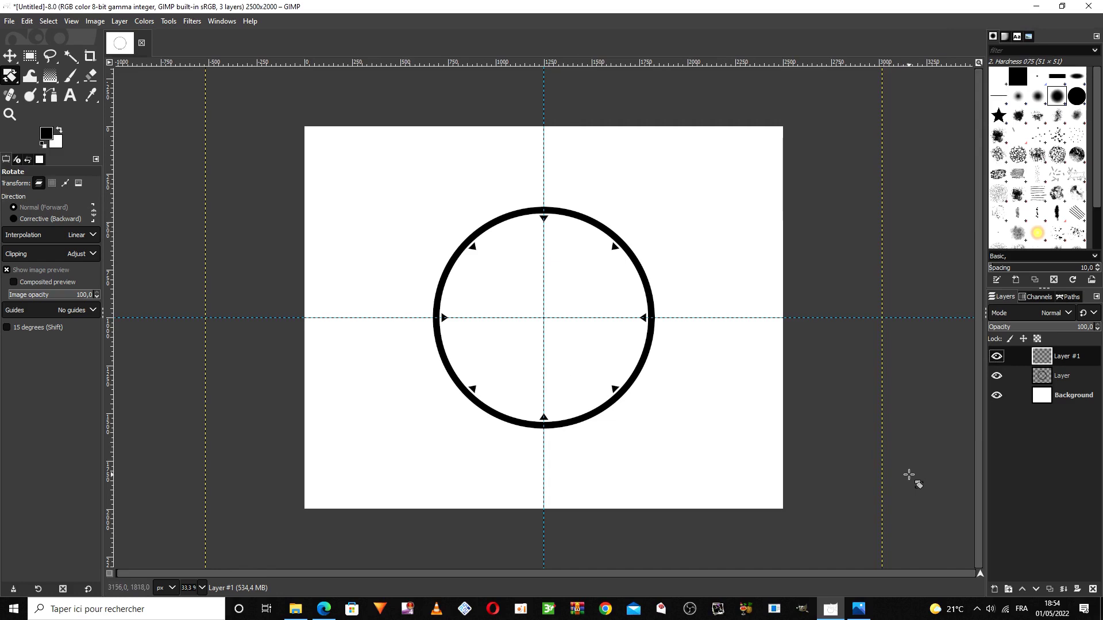
Step: On a new 2500 by 2000 px transparent layer, make a circular selection about 952 px wide centred on the guide intersection
left_click(995, 590)
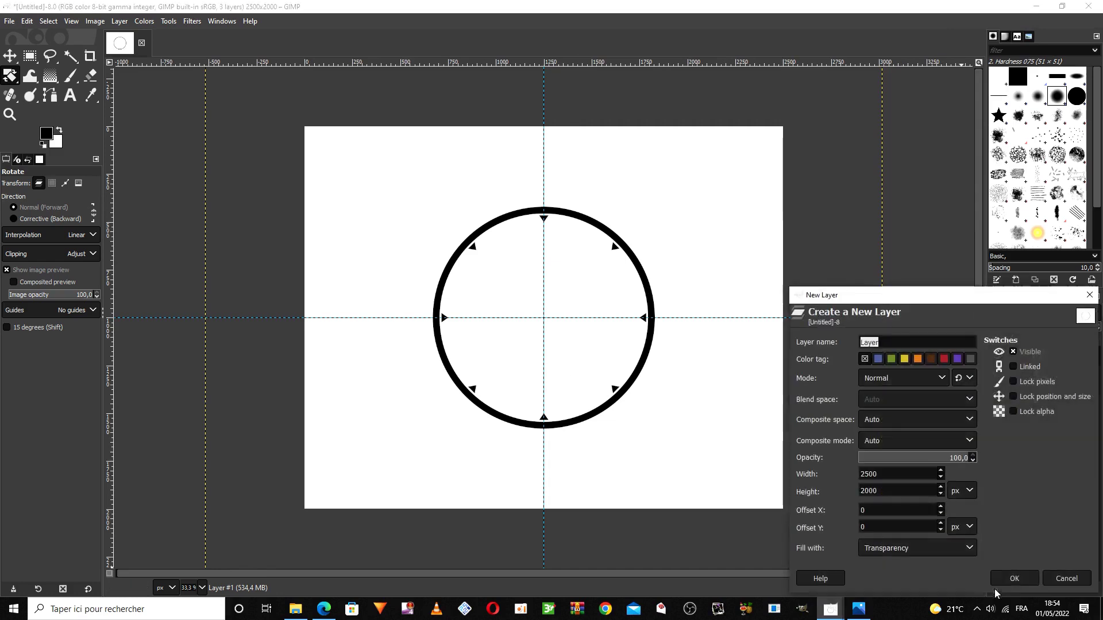
left_click(1015, 578)
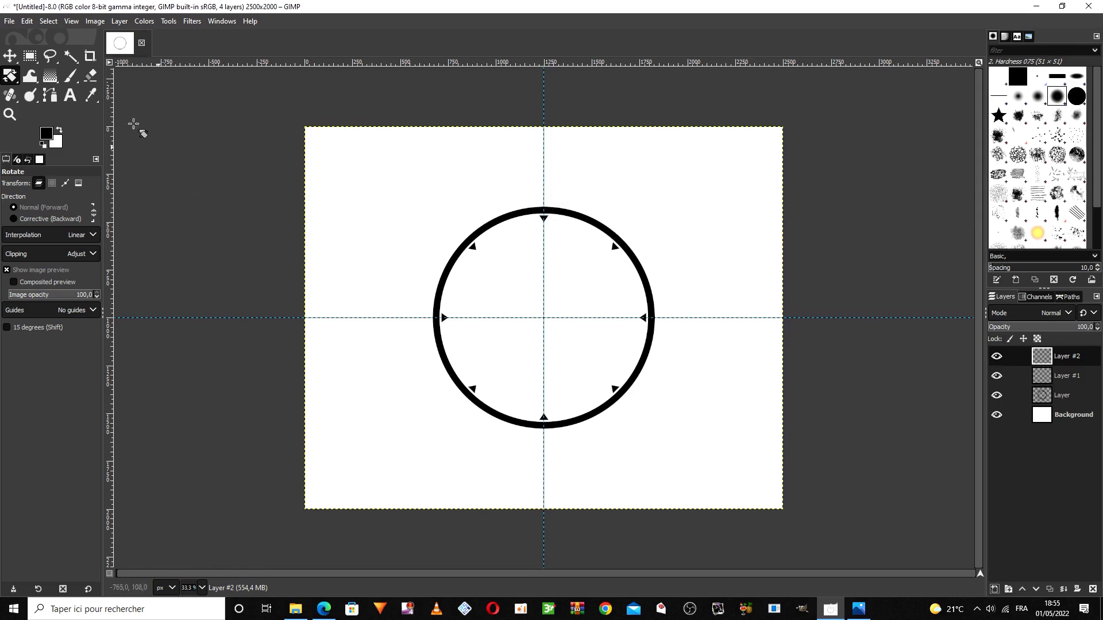
right_click(24, 61)
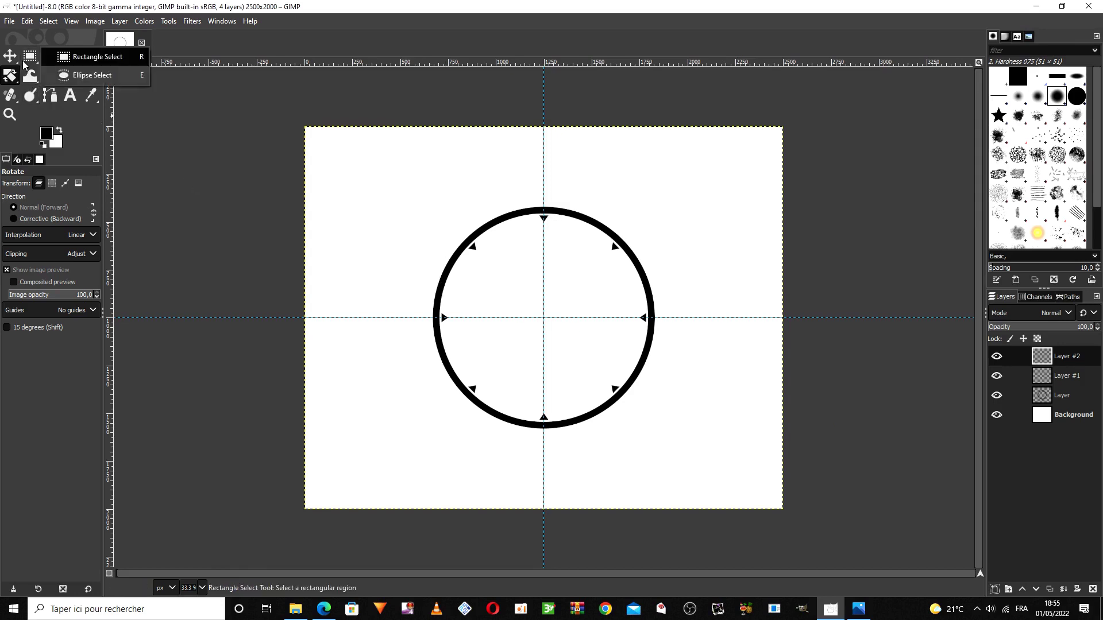
left_click(60, 76)
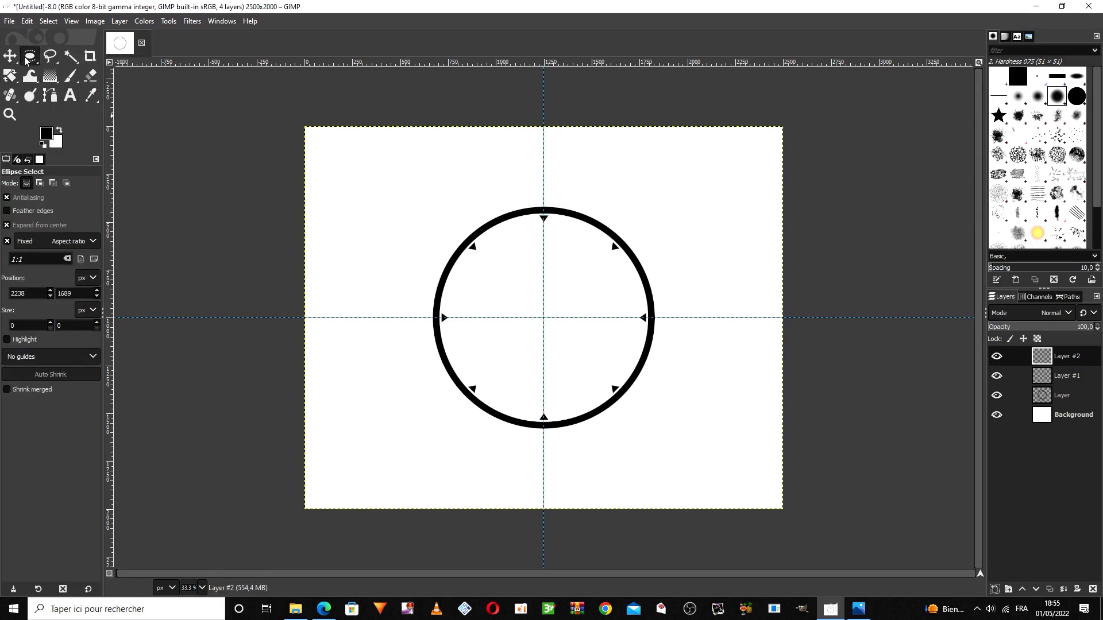
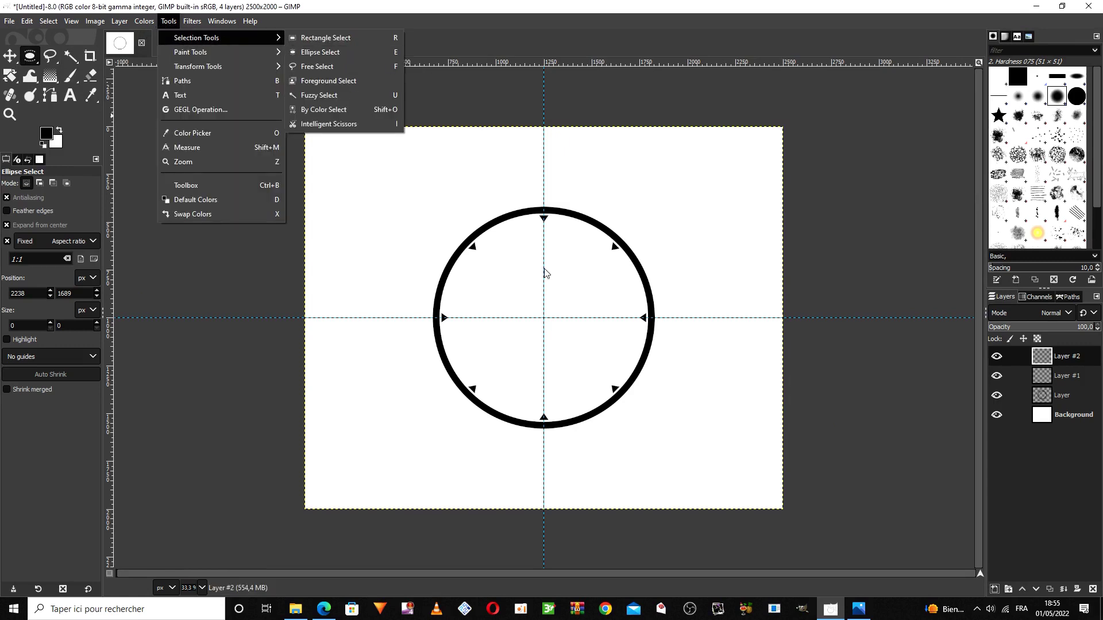
left_click(562, 308)
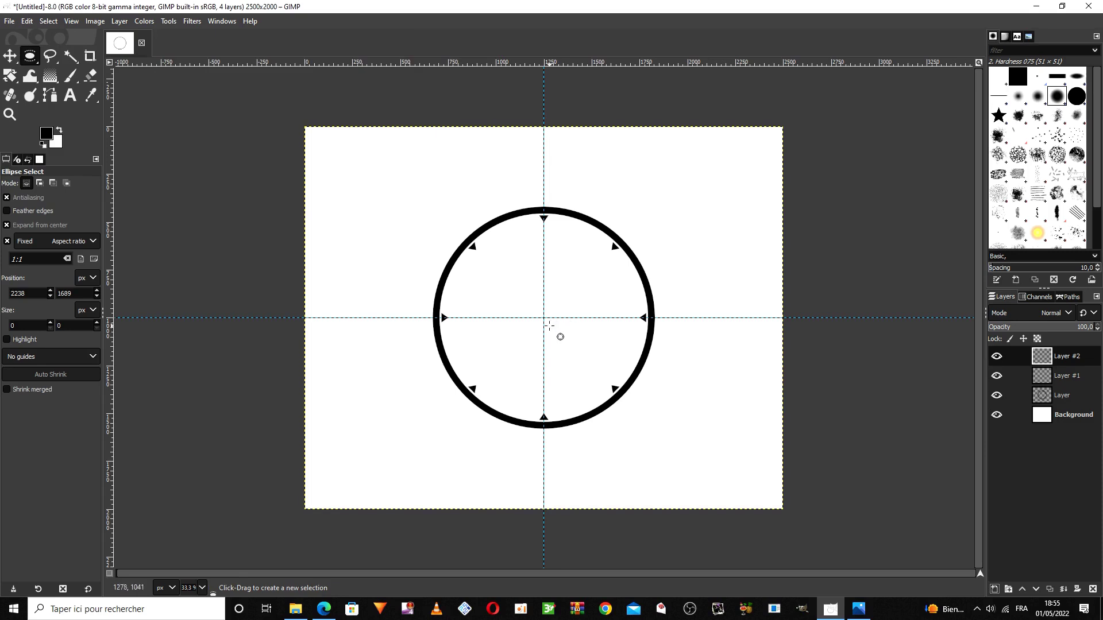
left_click_drag(544, 318, 618, 409)
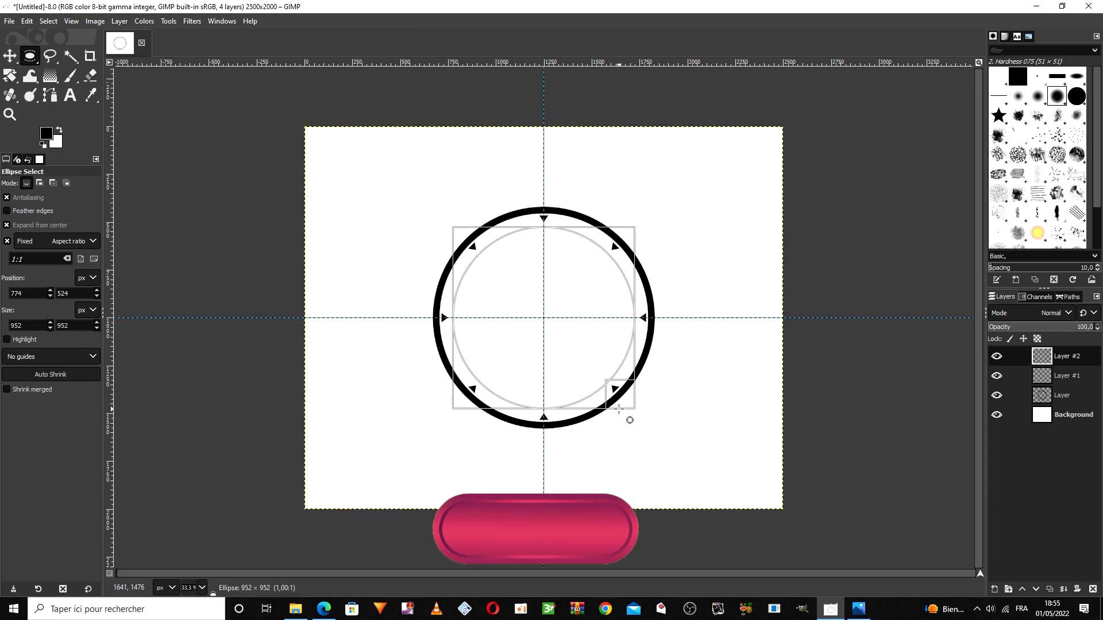
Step: Fill the circular selection inside the triangular markers with the black foreground color
right_click(590, 343)
mouse_move(614, 371)
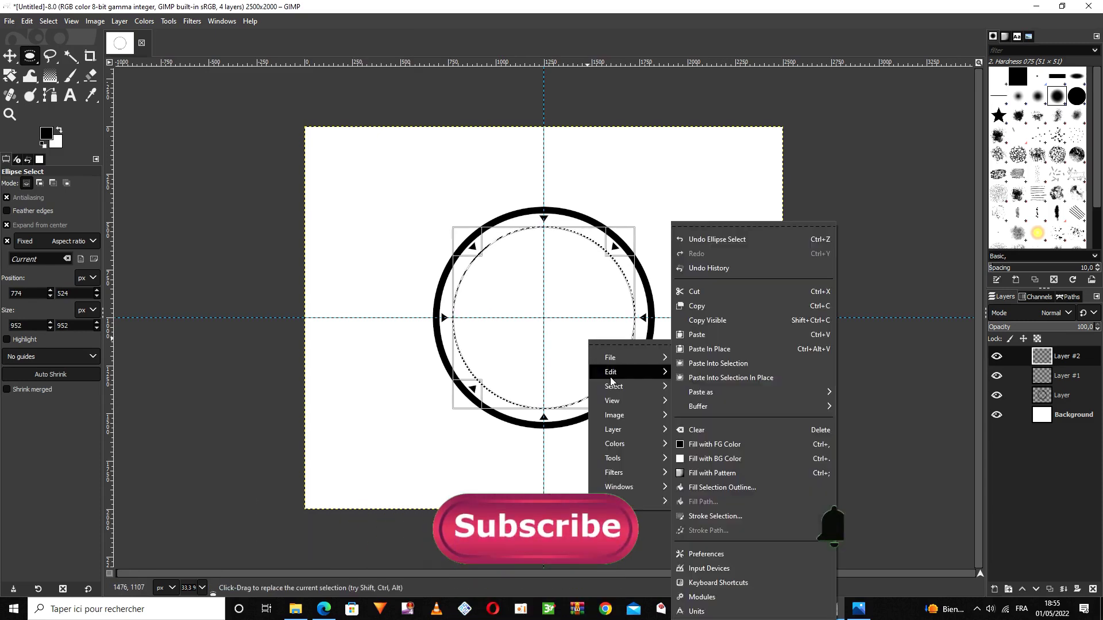
left_click(708, 443)
Step: Shrink the circular selection to about 784 px and cut it out of the black disc to leave a ring, and deselect
left_click_drag(635, 414, 621, 396)
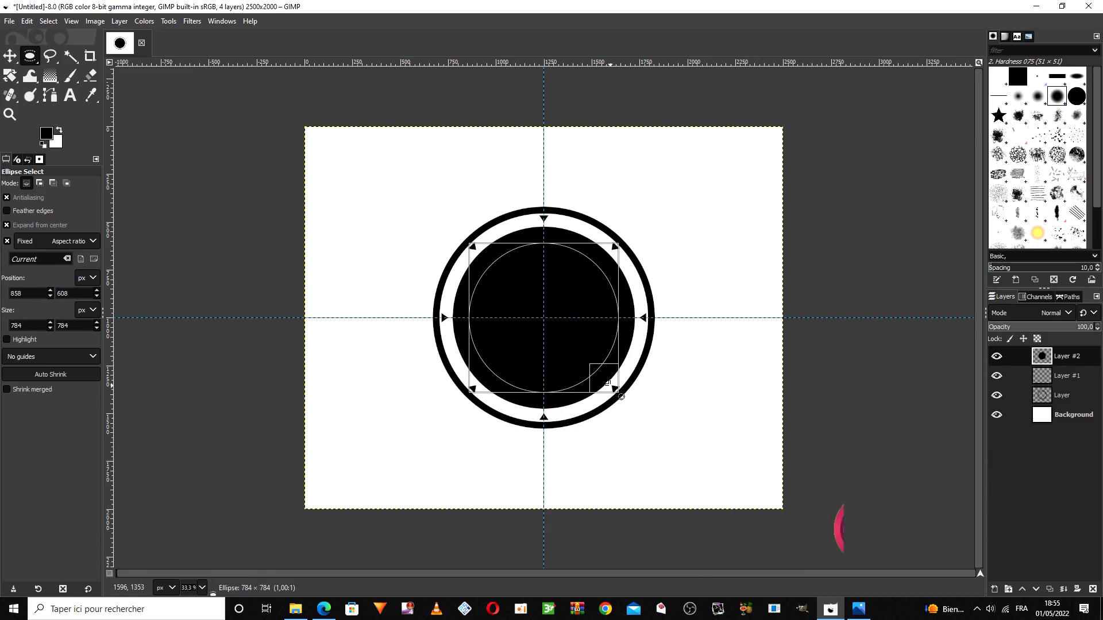
right_click(597, 348)
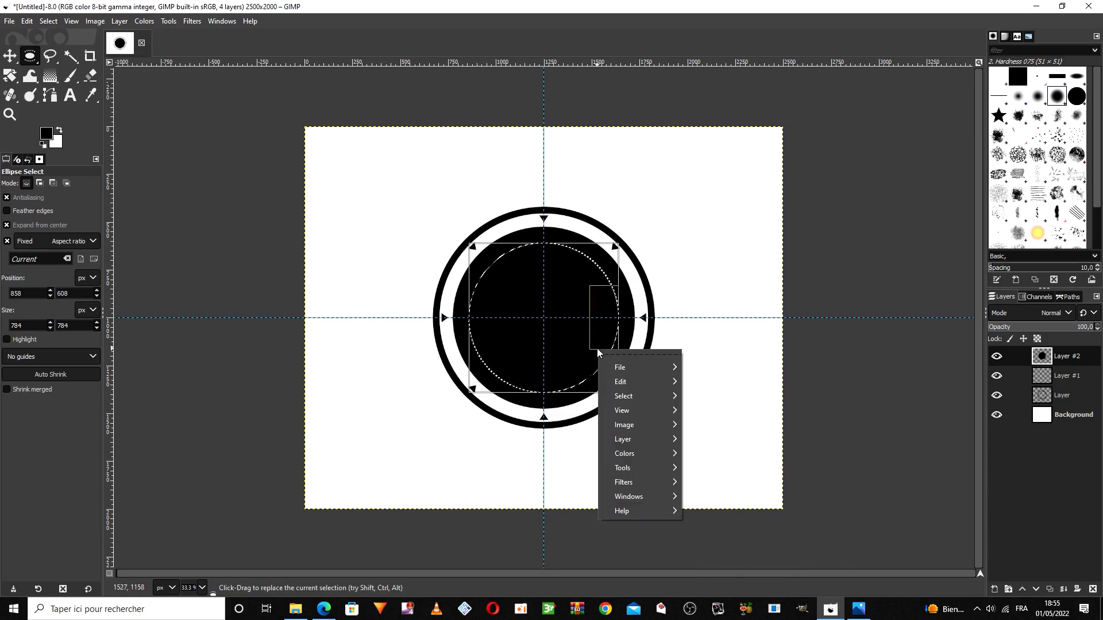
mouse_move(612, 370)
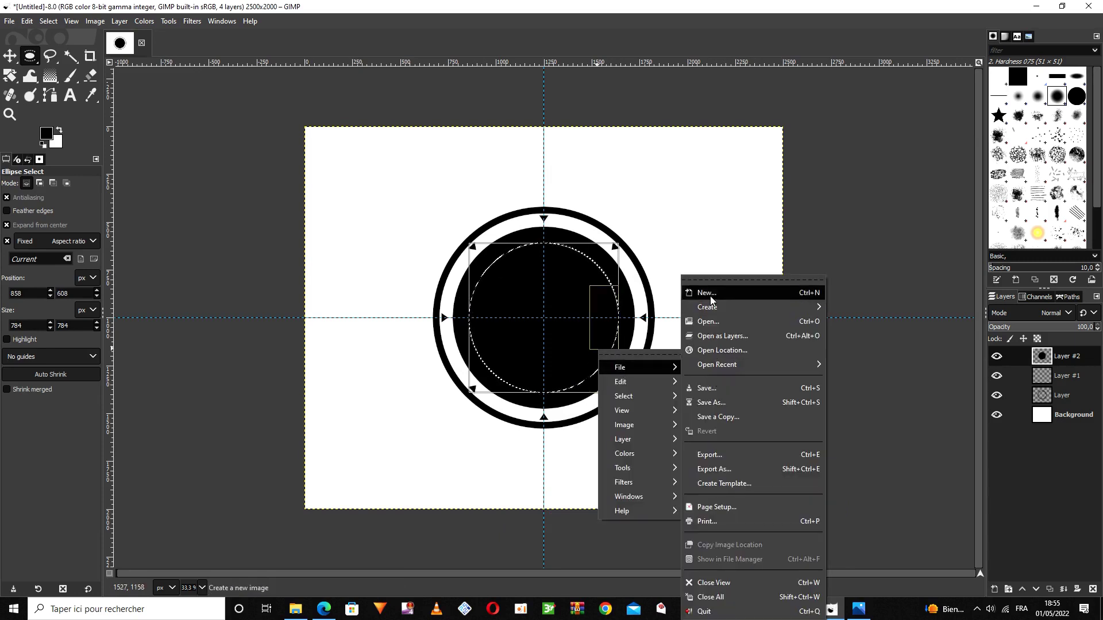
mouse_move(664, 382)
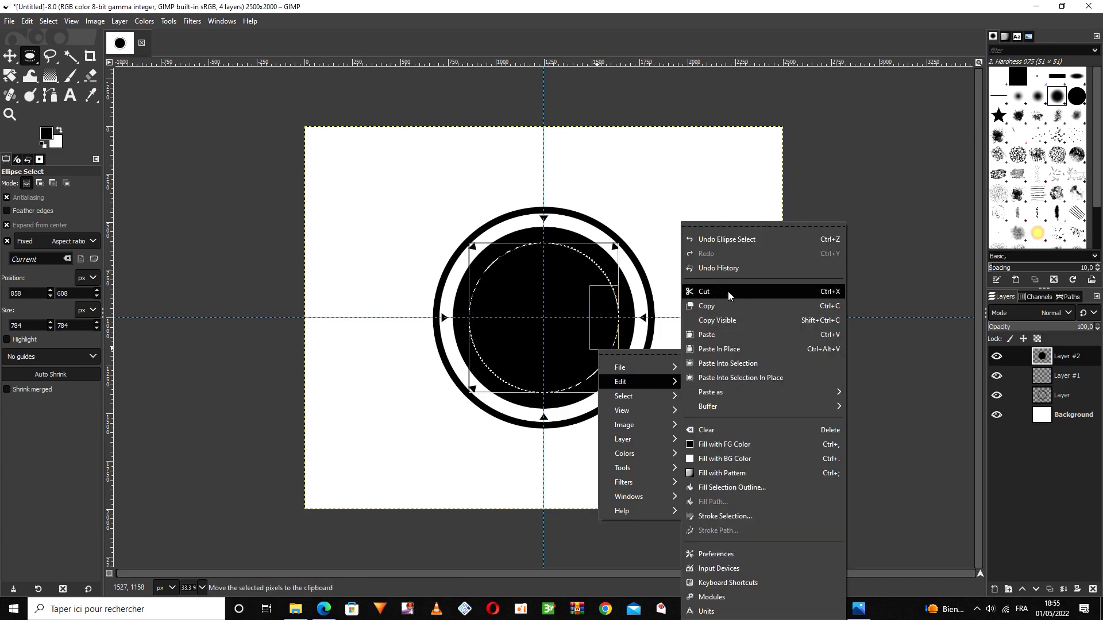
left_click(712, 293)
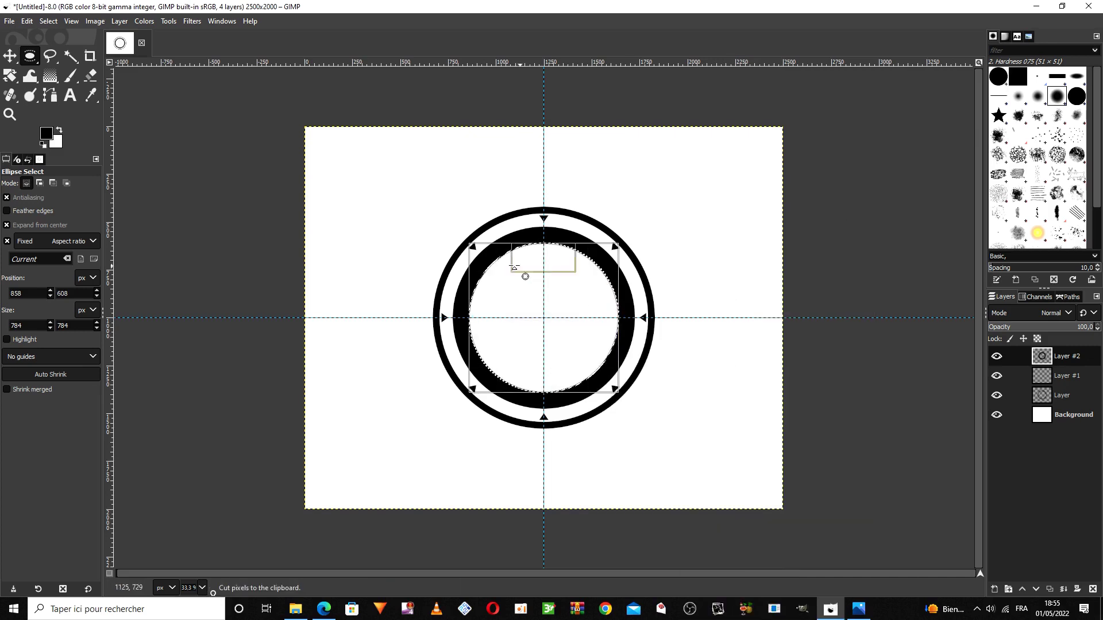
left_click(804, 339)
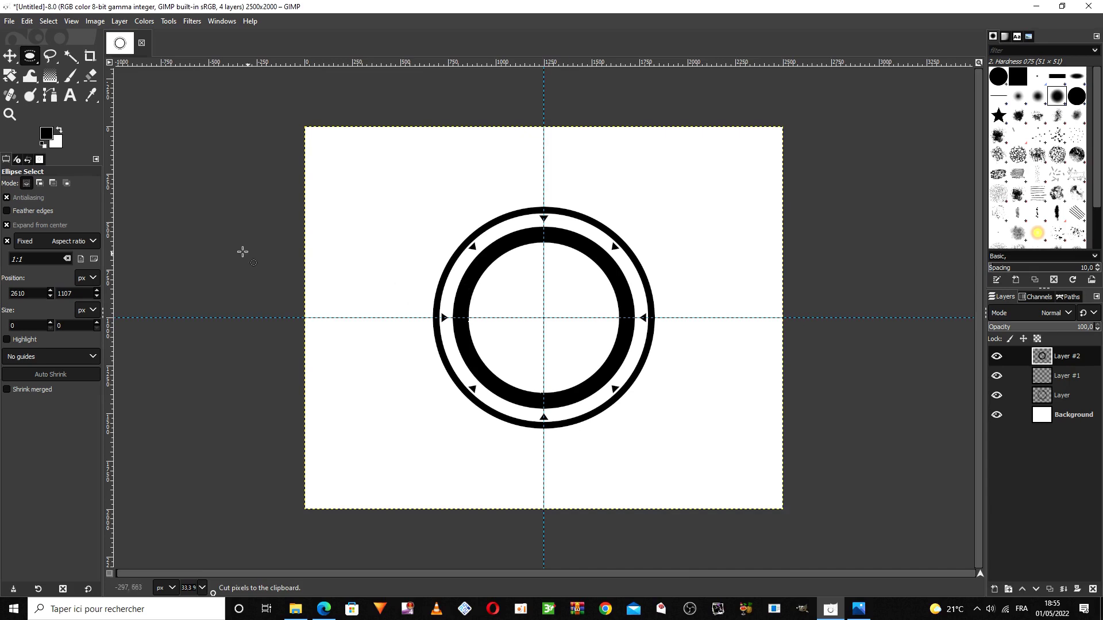
Step: Set the text font to Serif Bold and draw a text box around the inner ring
left_click(70, 97)
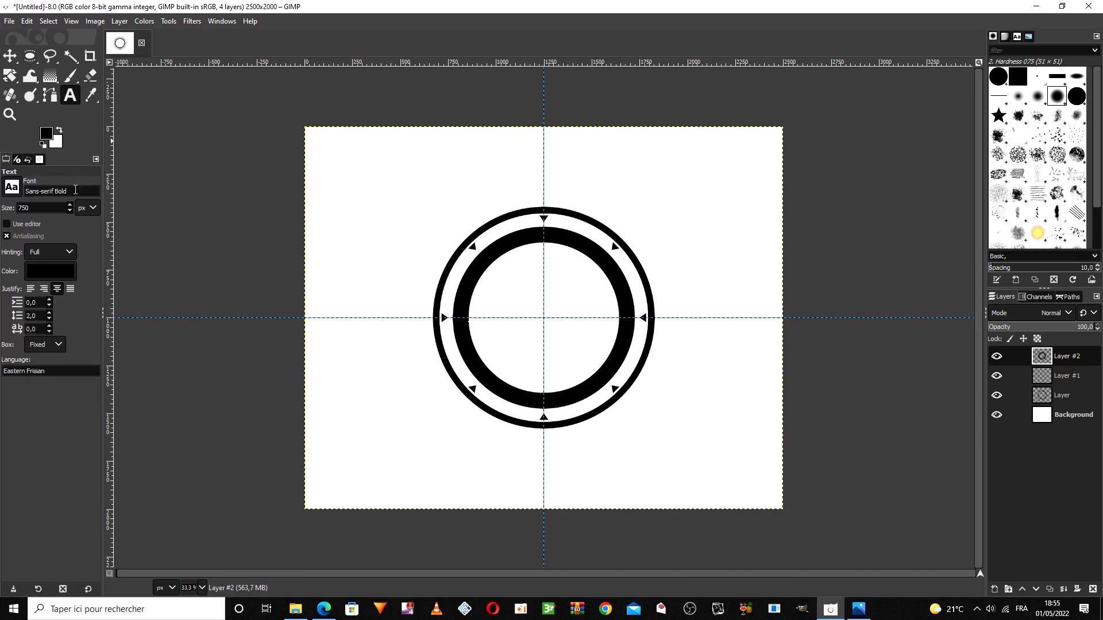
triple_click(45, 187)
type("S")
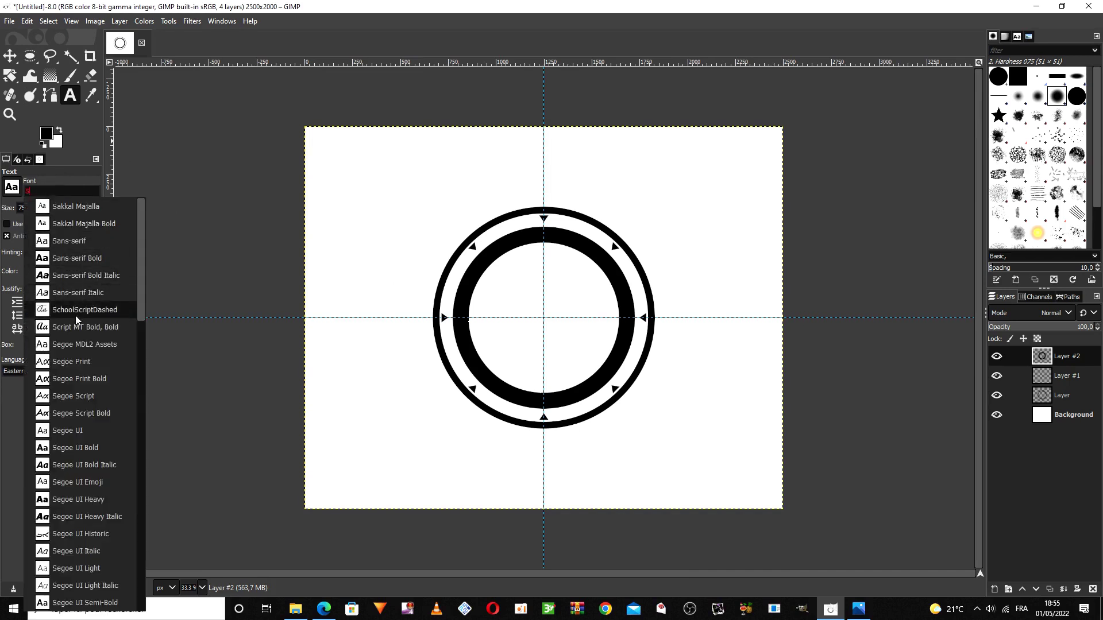
scroll(74, 315, "down", 3)
scroll(78, 324, "down", 2)
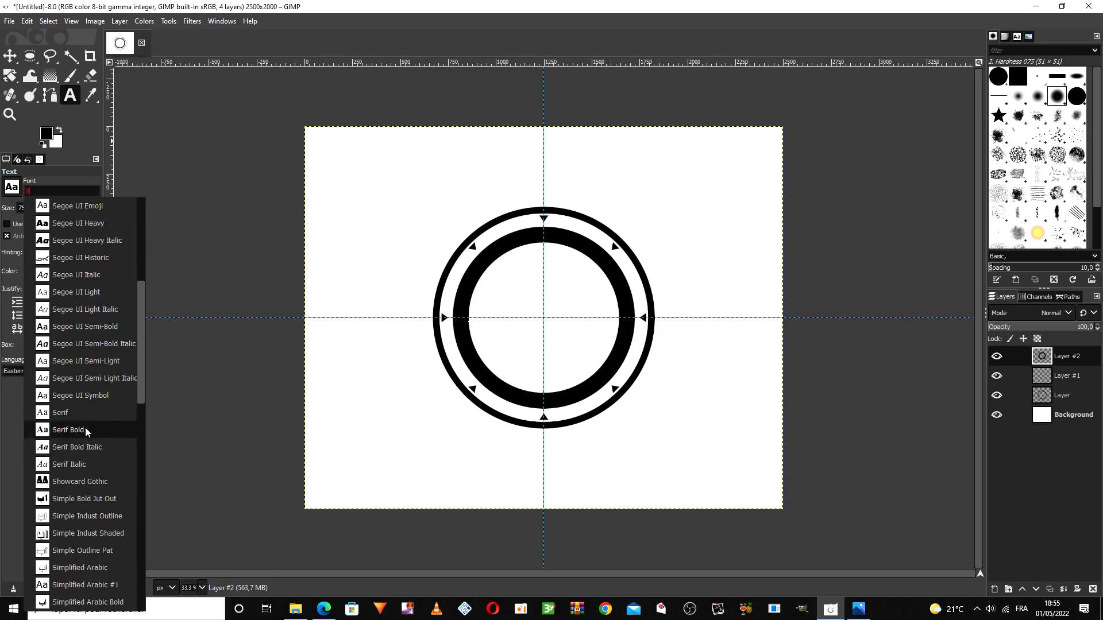
left_click(85, 427)
left_click_drag(462, 240, 652, 410)
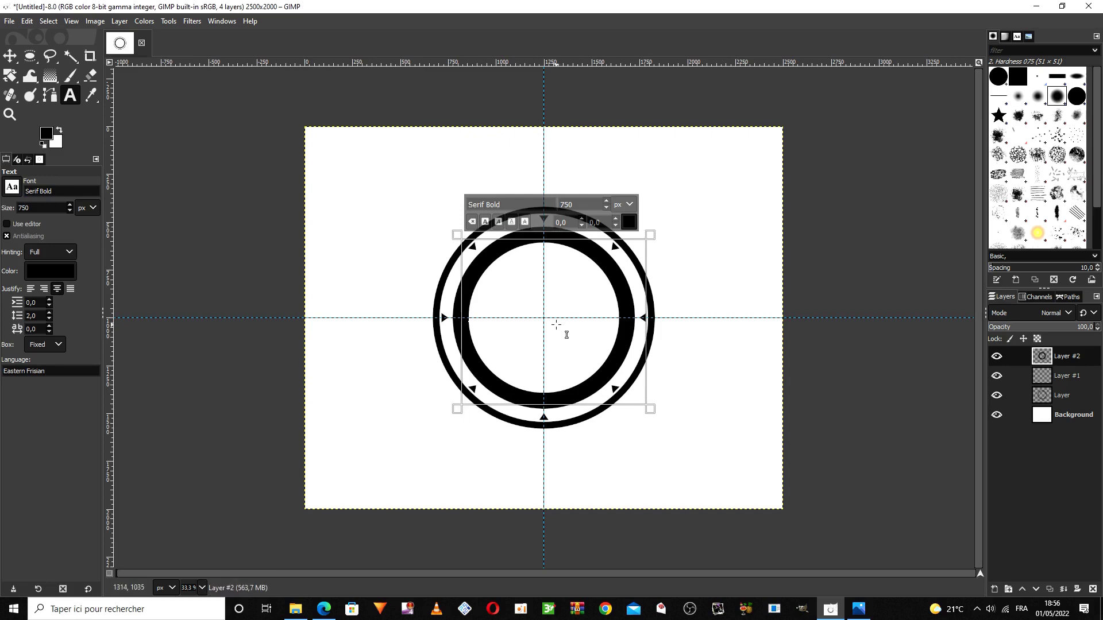
Step: Set the text size to 800 px, try the letter B in the box and delete it again
left_click(49, 209)
type("B")
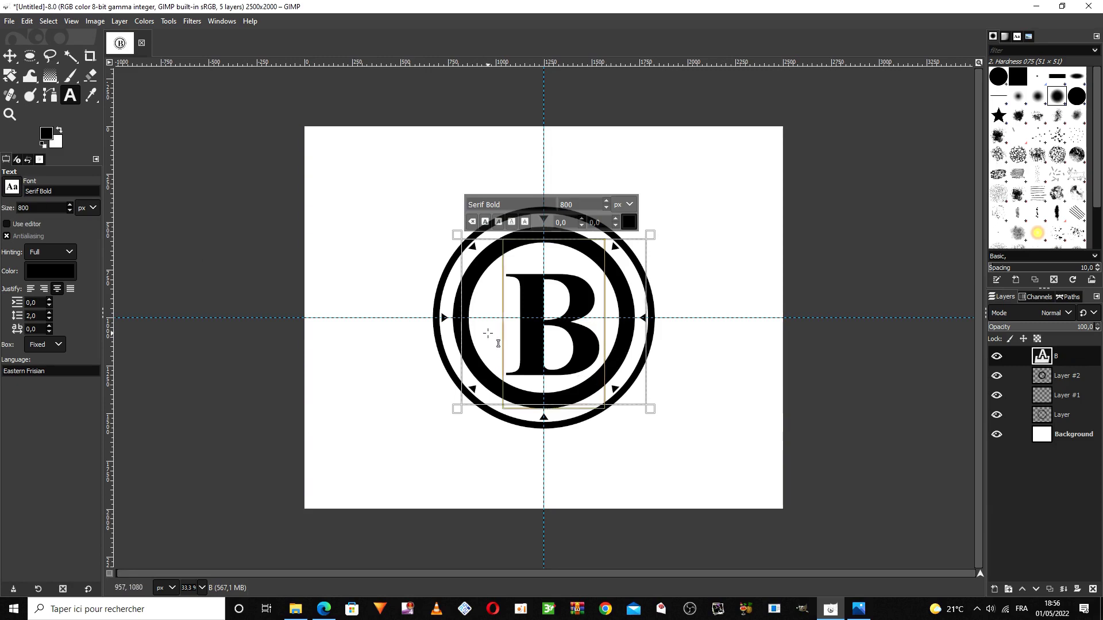
key("BackSpace")
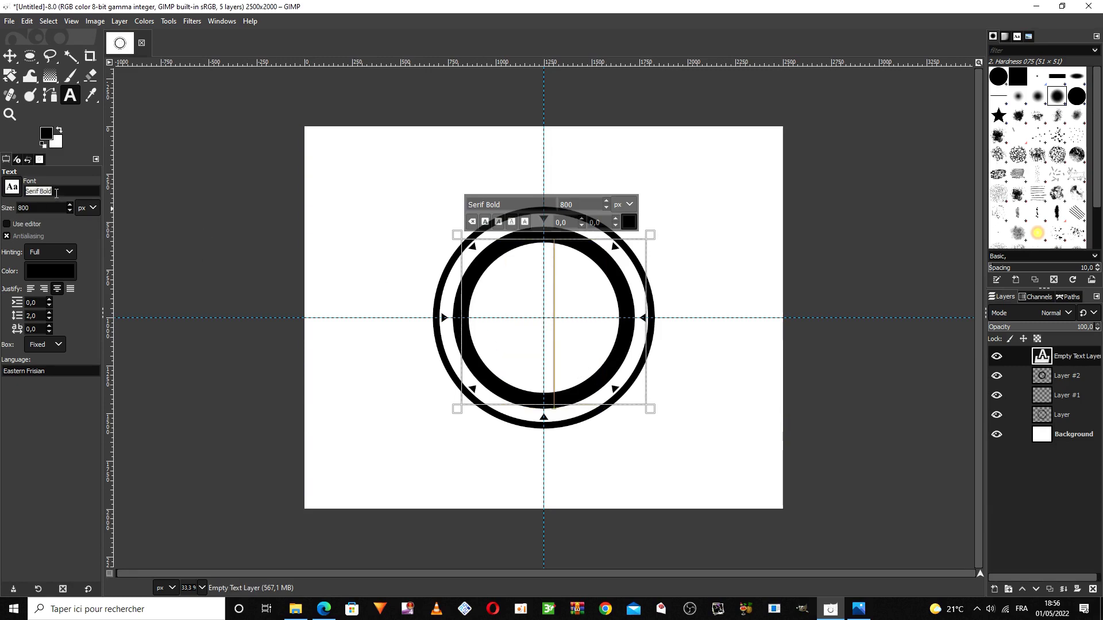
Step: Enter the letter B in Sans-serif Bold and move it up to the middle of the inner ring
type("S")
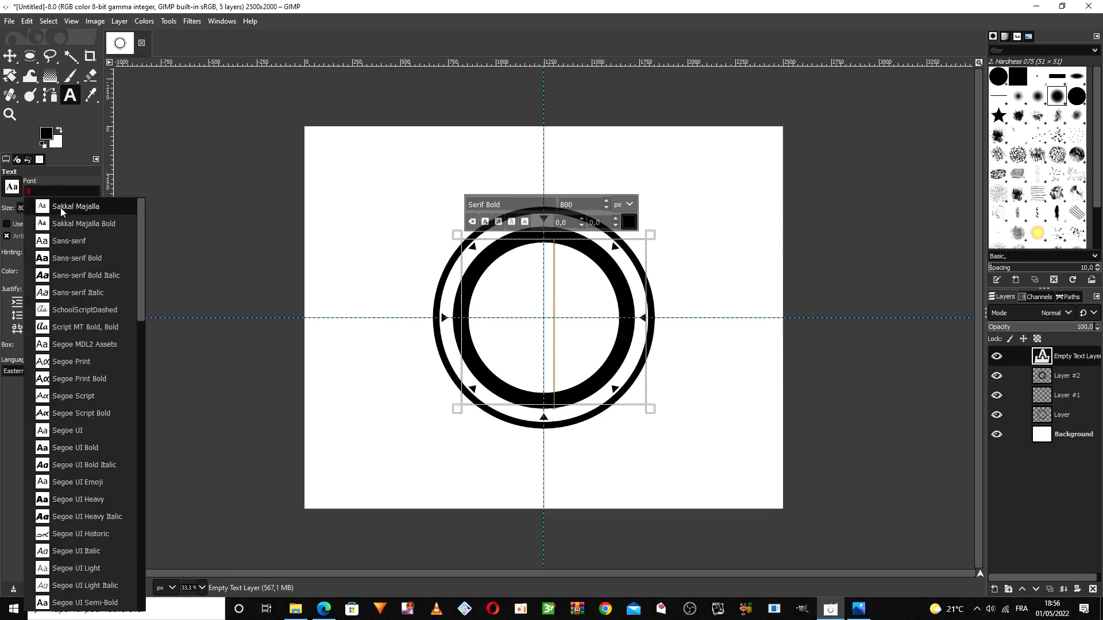
left_click(73, 259)
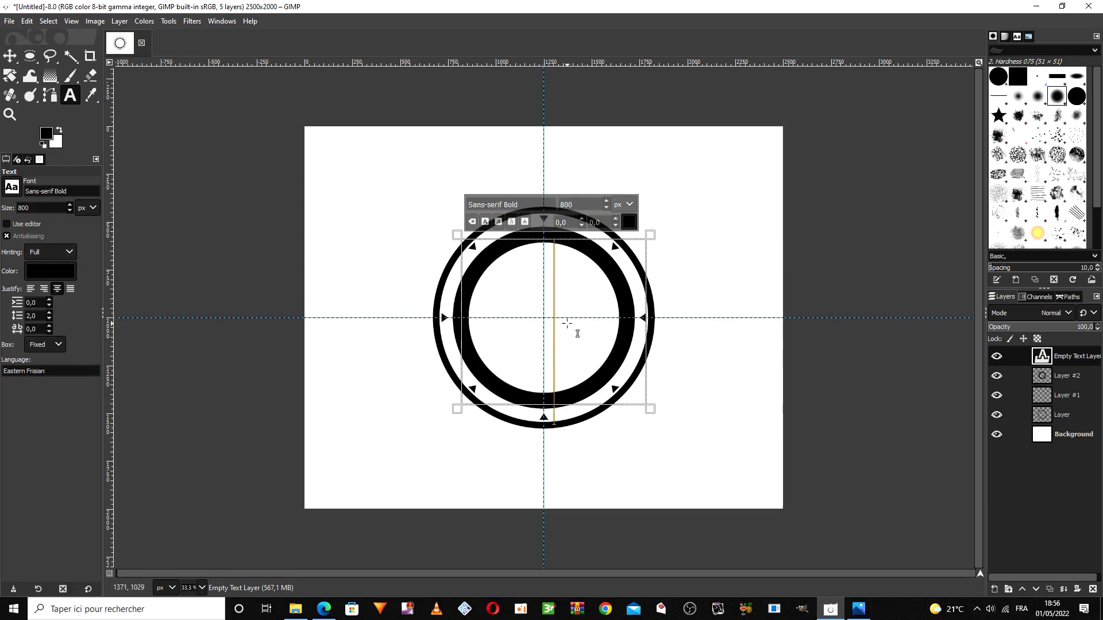
type("B")
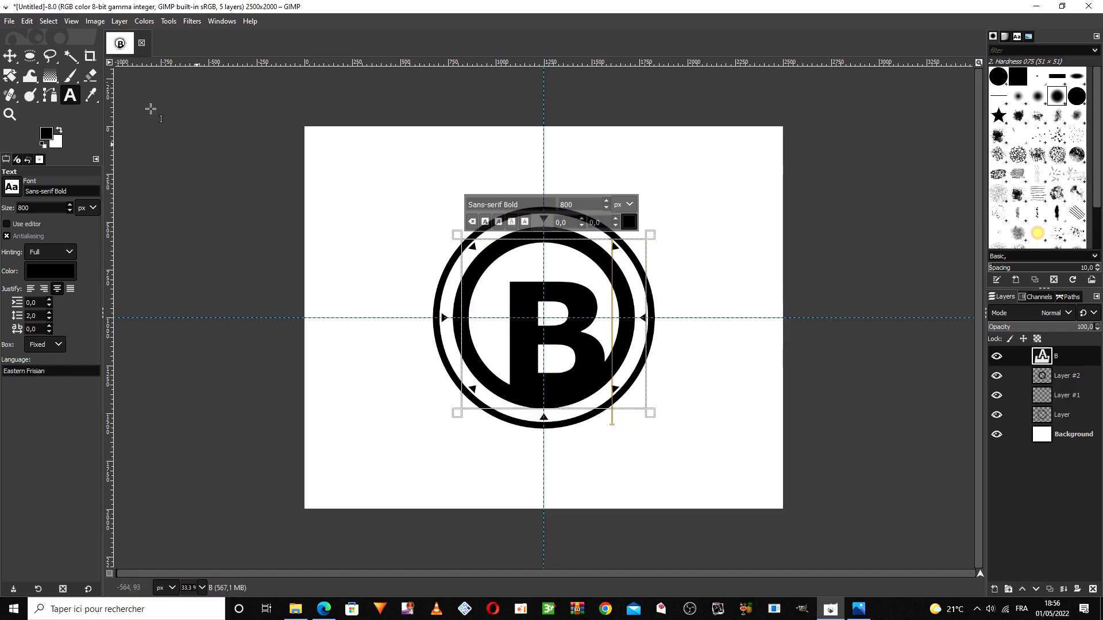
left_click(9, 56)
left_click_drag(527, 290, 529, 269)
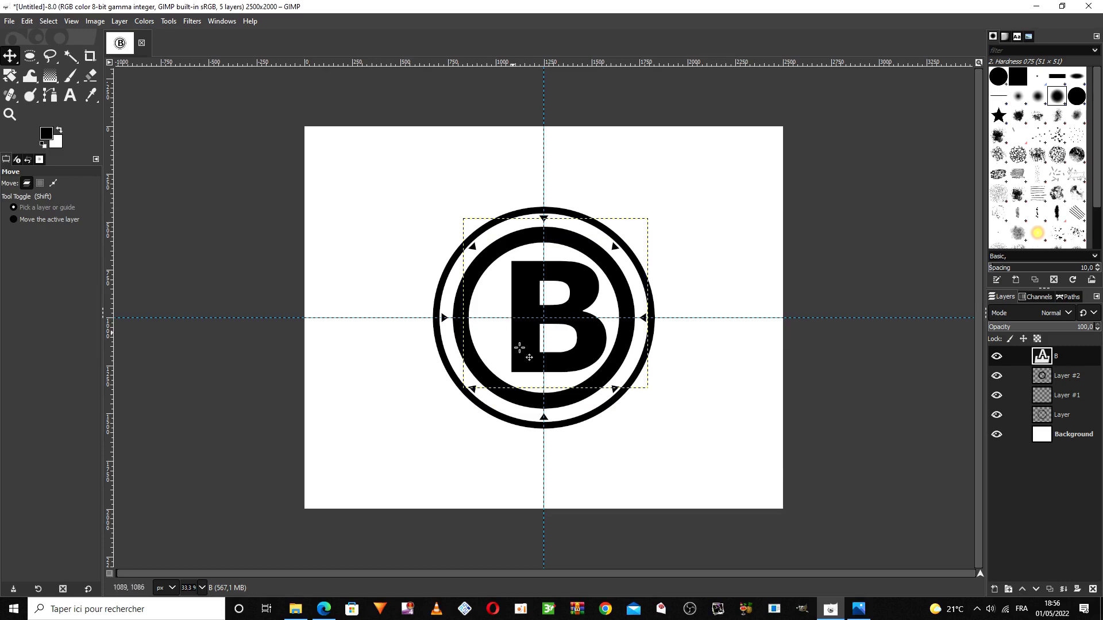
Step: On a new 2500 by 2000 px transparent layer, make a circular selection about 740 px wide centred on the guide intersection
left_click(995, 589)
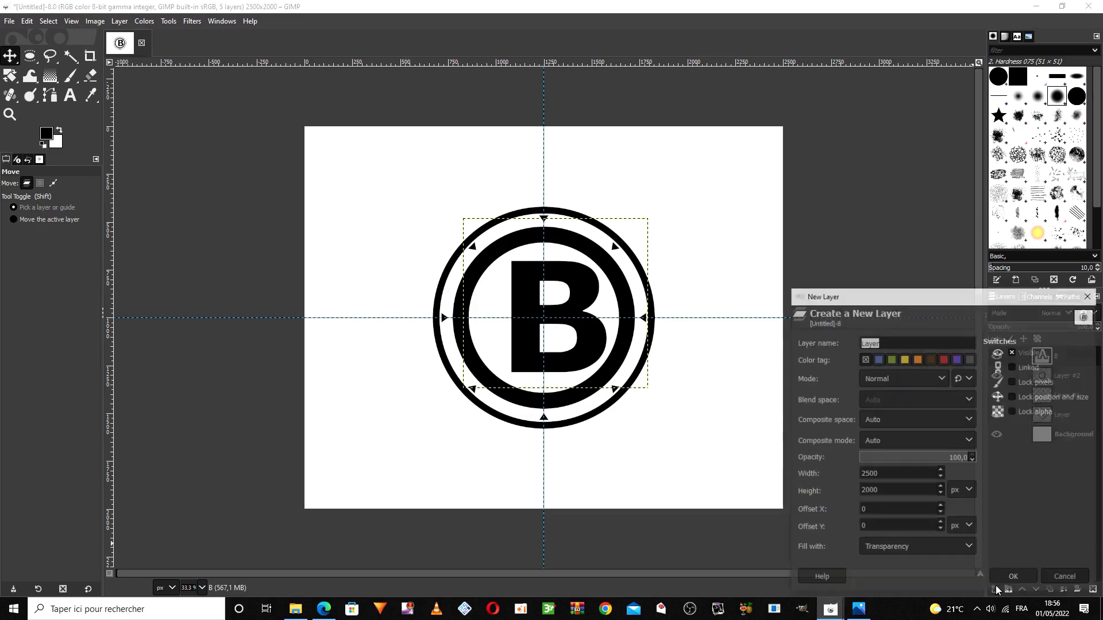
left_click(999, 580)
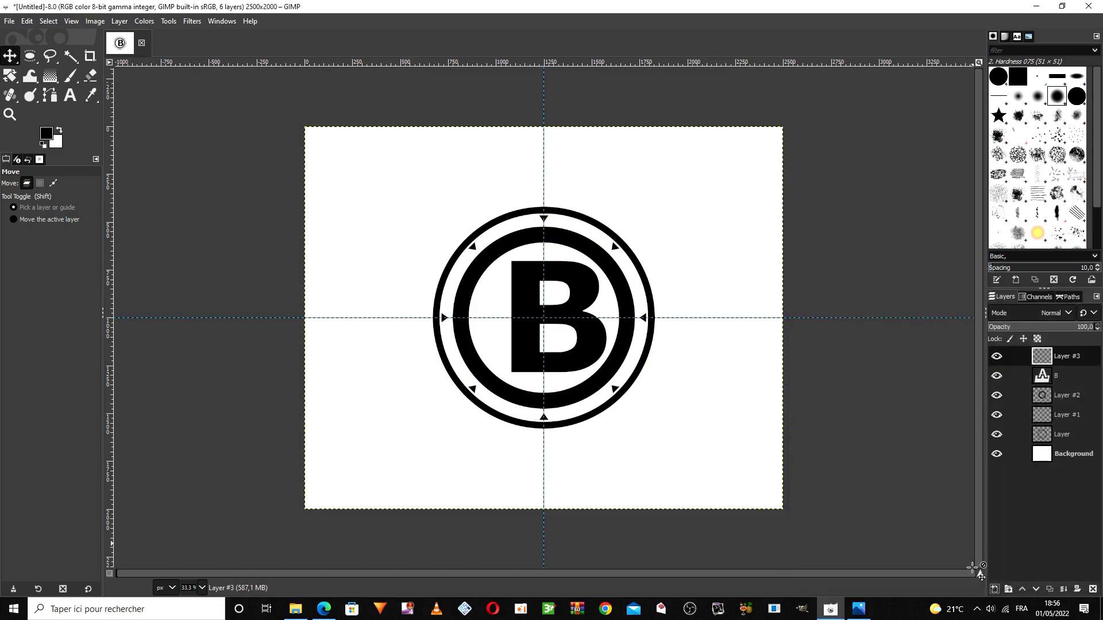
left_click(32, 56)
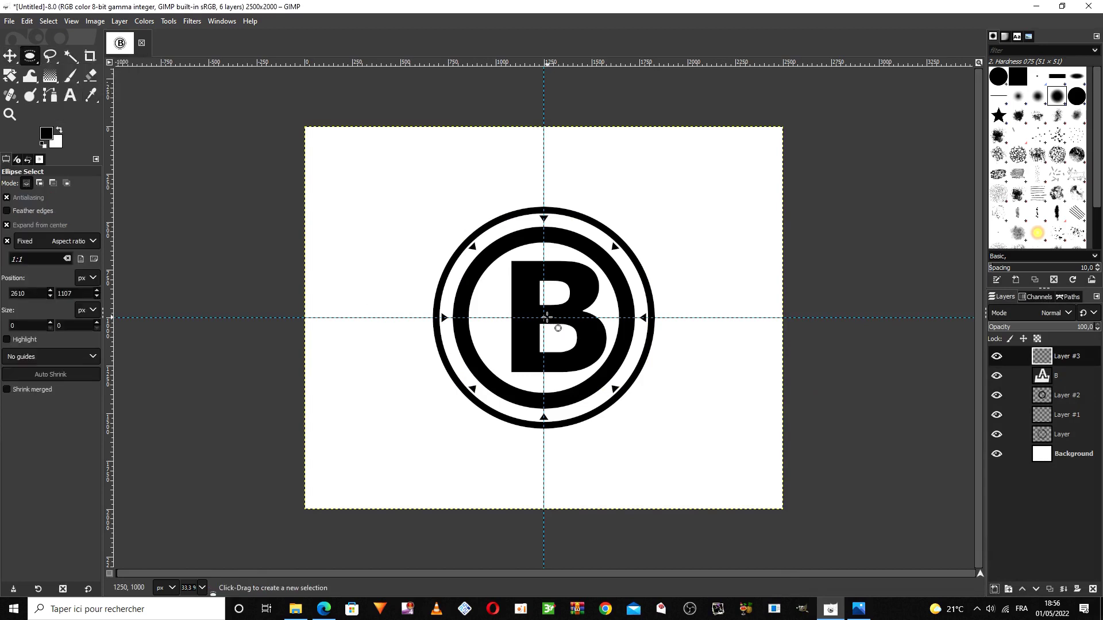
left_click_drag(542, 317, 614, 346)
Step: Fill the circular selection with the black foreground color, lower the layer's opacity to about 68.6, and deselect
right_click(580, 297)
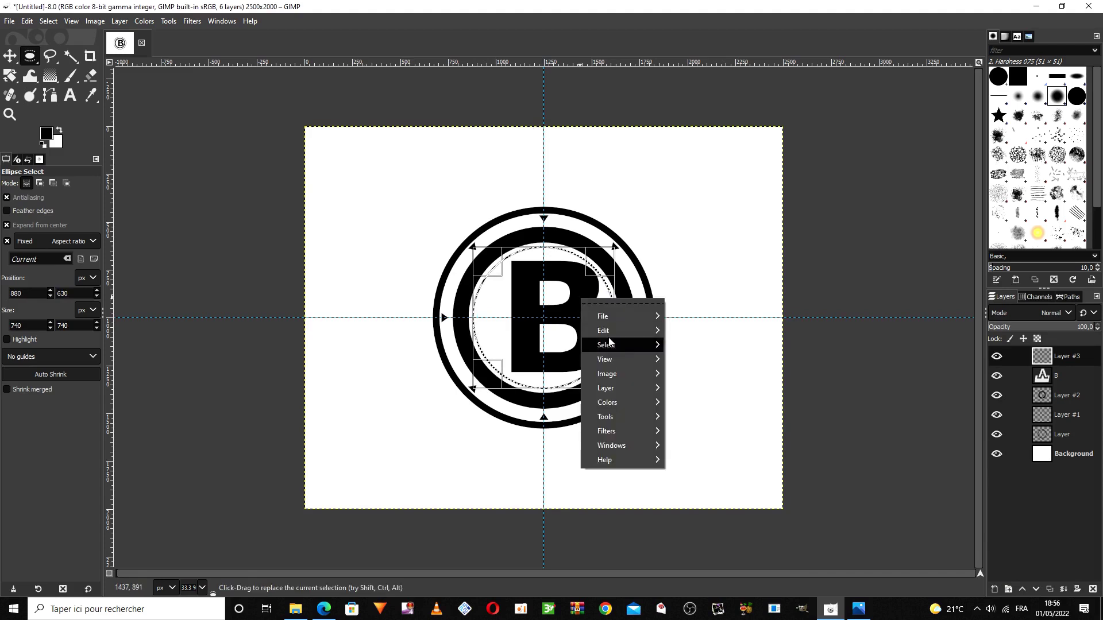
mouse_move(621, 331)
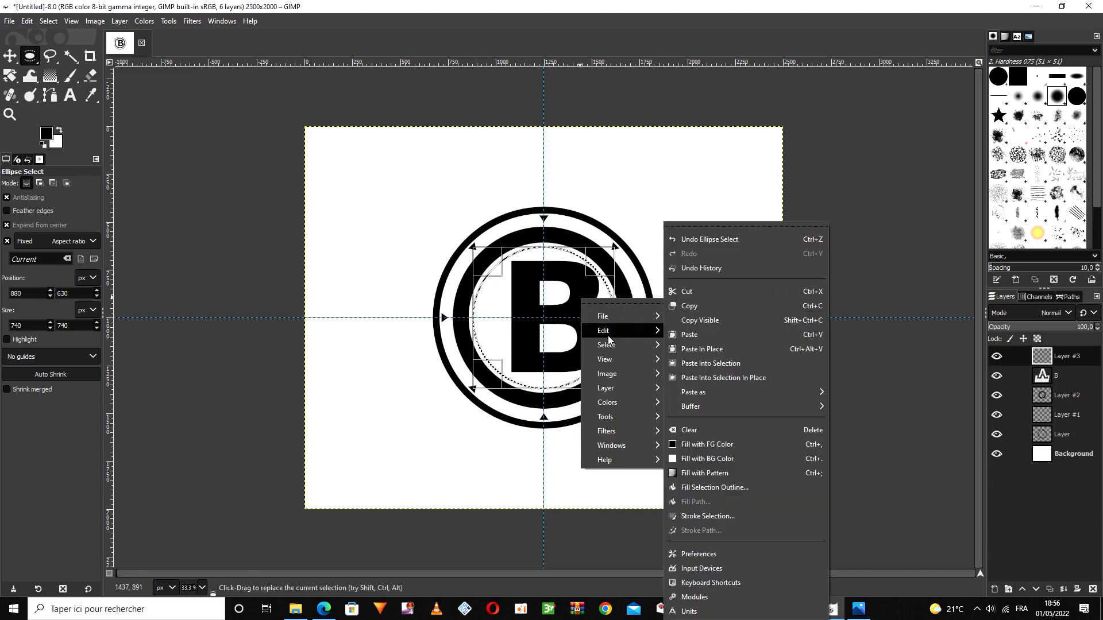
left_click(721, 443)
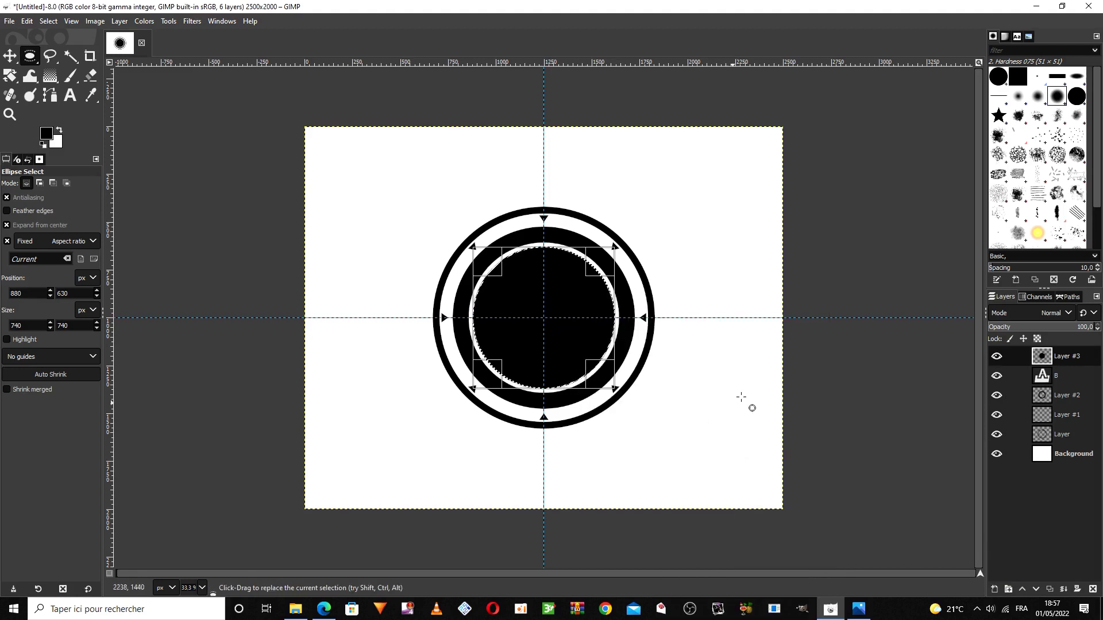
left_click_drag(1077, 327, 1061, 332)
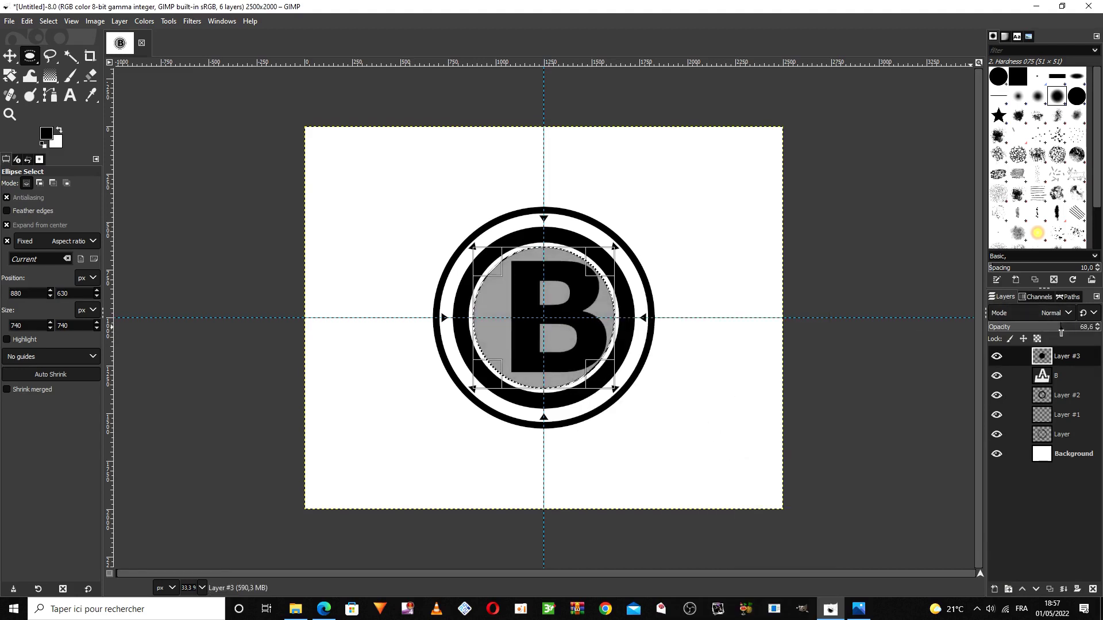
left_click(736, 317)
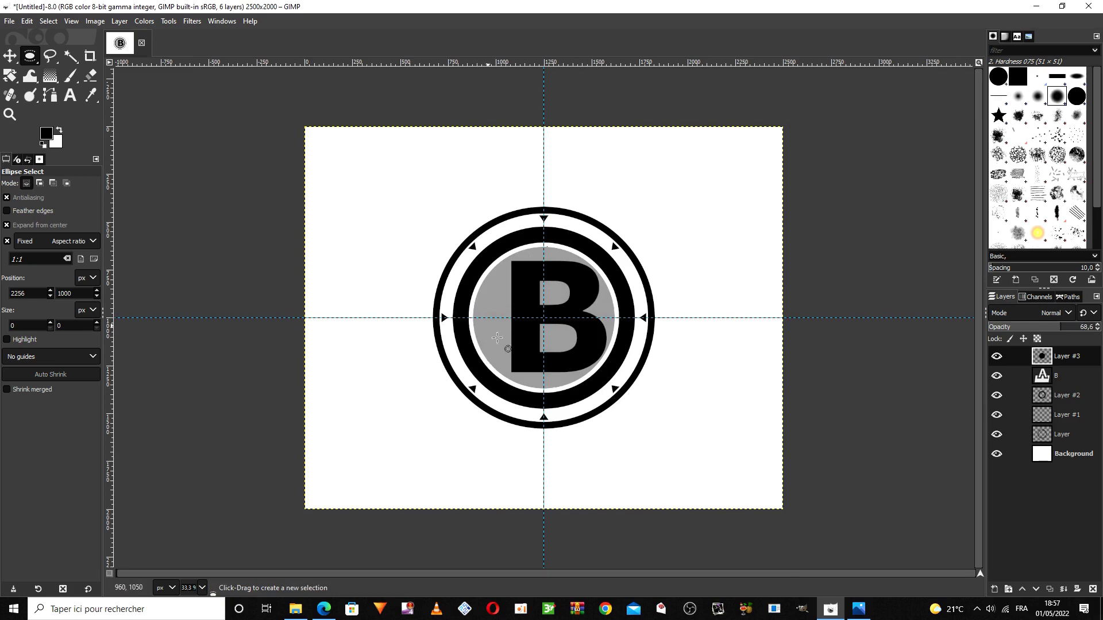
Step: Cut away the disc area covering the letter B with a rectangular selection of about 984 by 1455 px, and restore the layer's opacity to 100
left_click(30, 56)
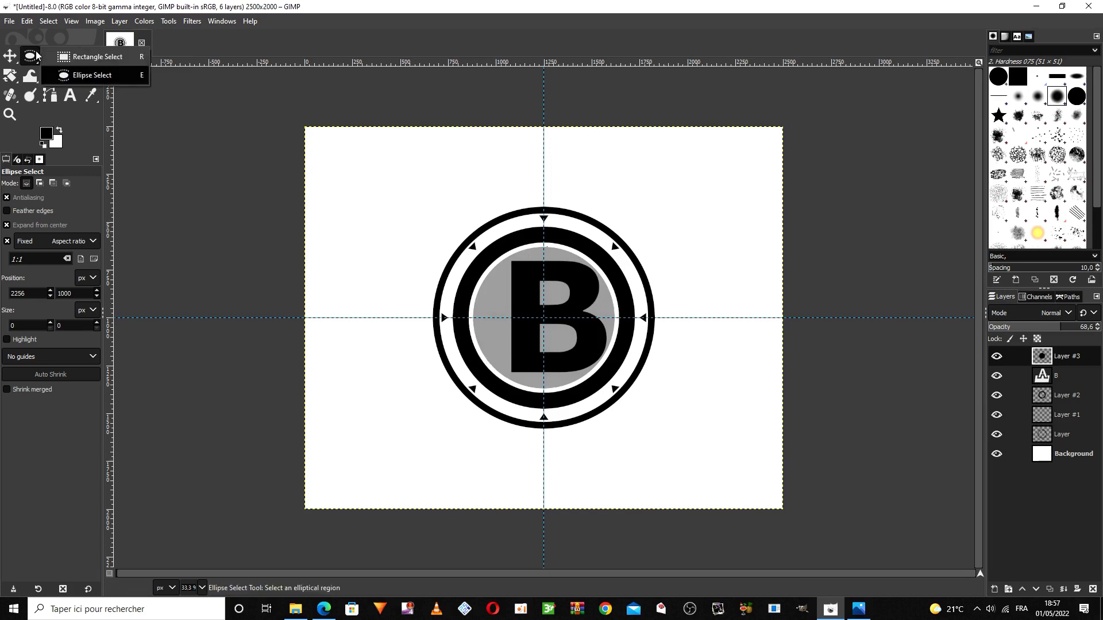
left_click(77, 57)
left_click_drag(693, 229, 505, 509)
right_click(581, 340)
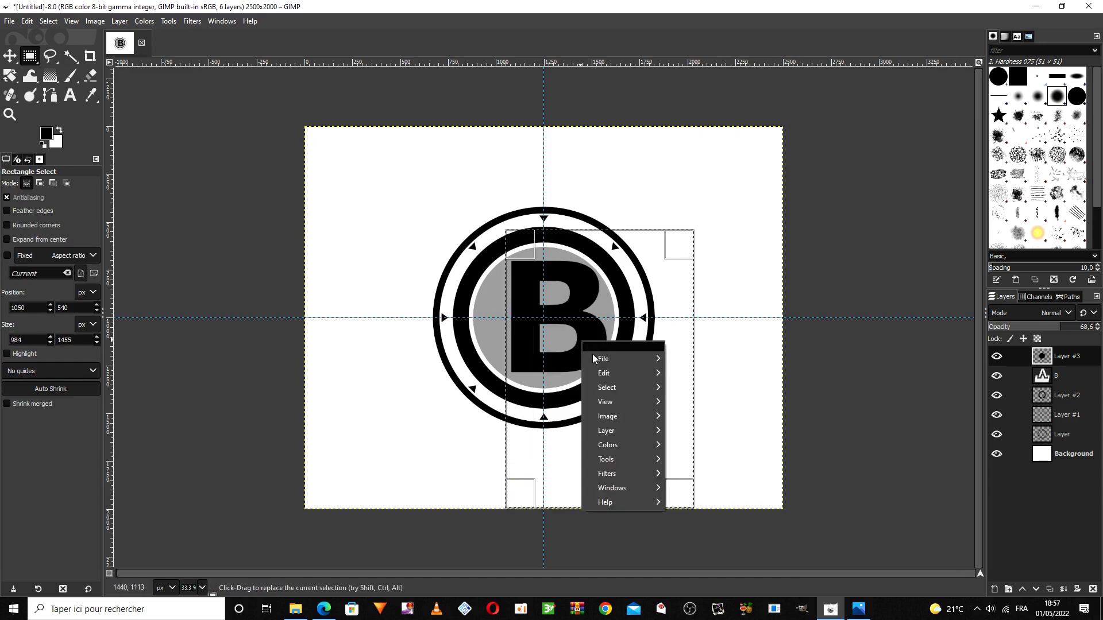
mouse_move(604, 372)
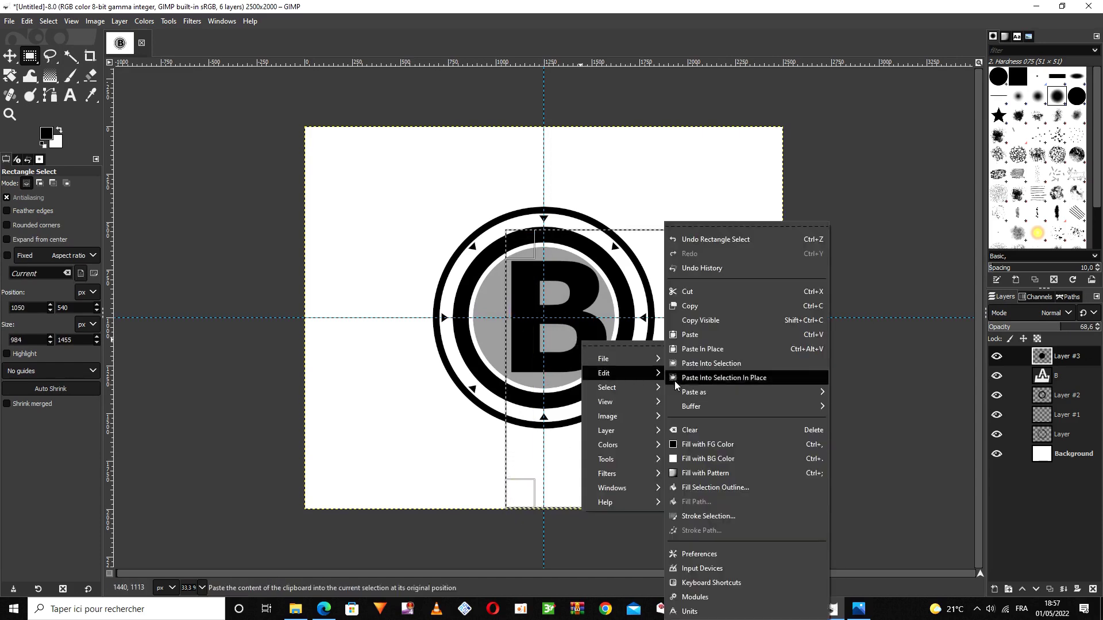
left_click(694, 291)
left_click(725, 212)
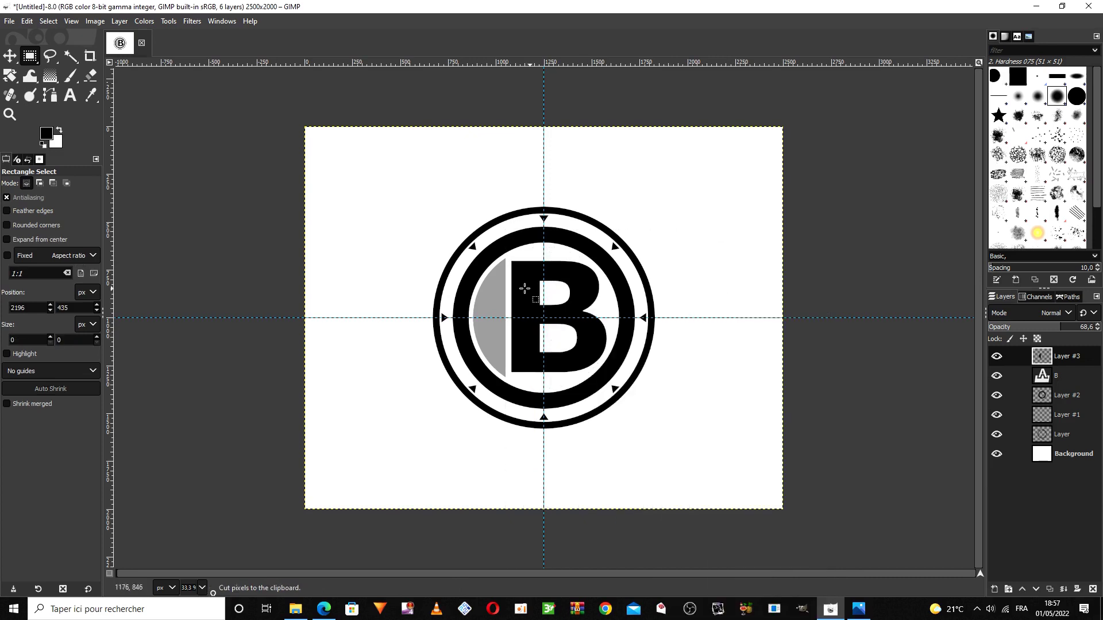
key("ctrl+z")
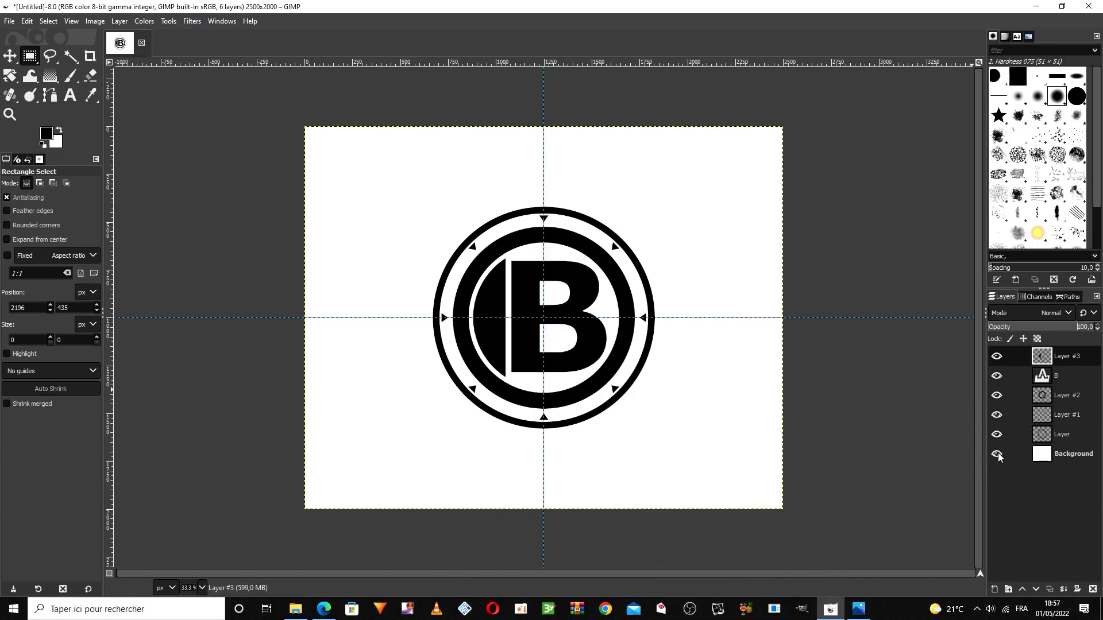
Step: Hide the Background layer and create a new layer from the visible logo artwork
left_click(997, 454)
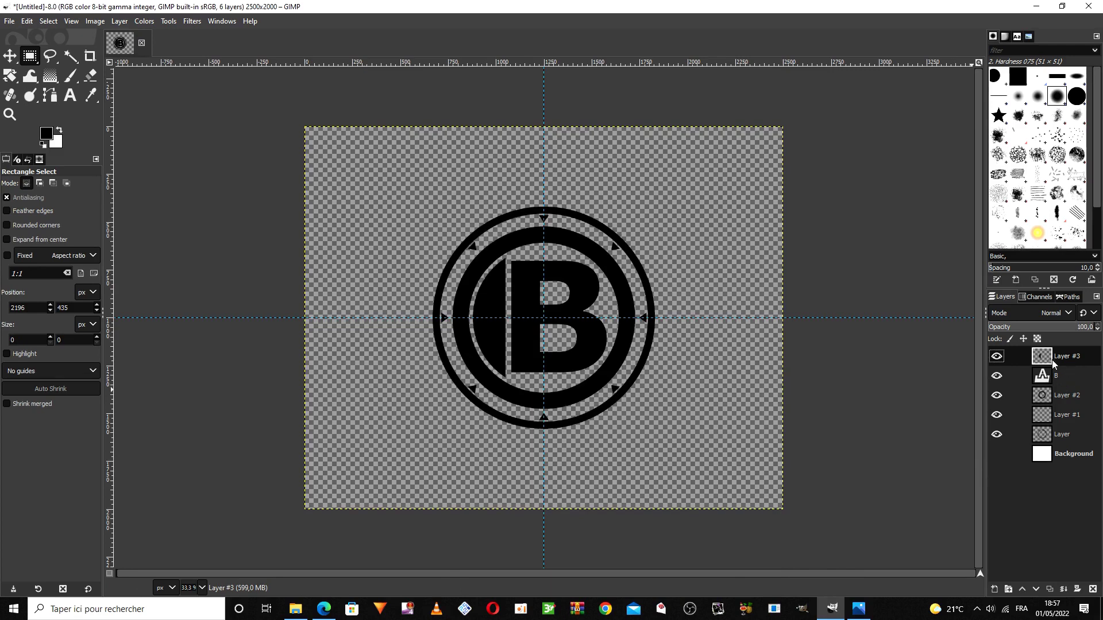
left_click(119, 21)
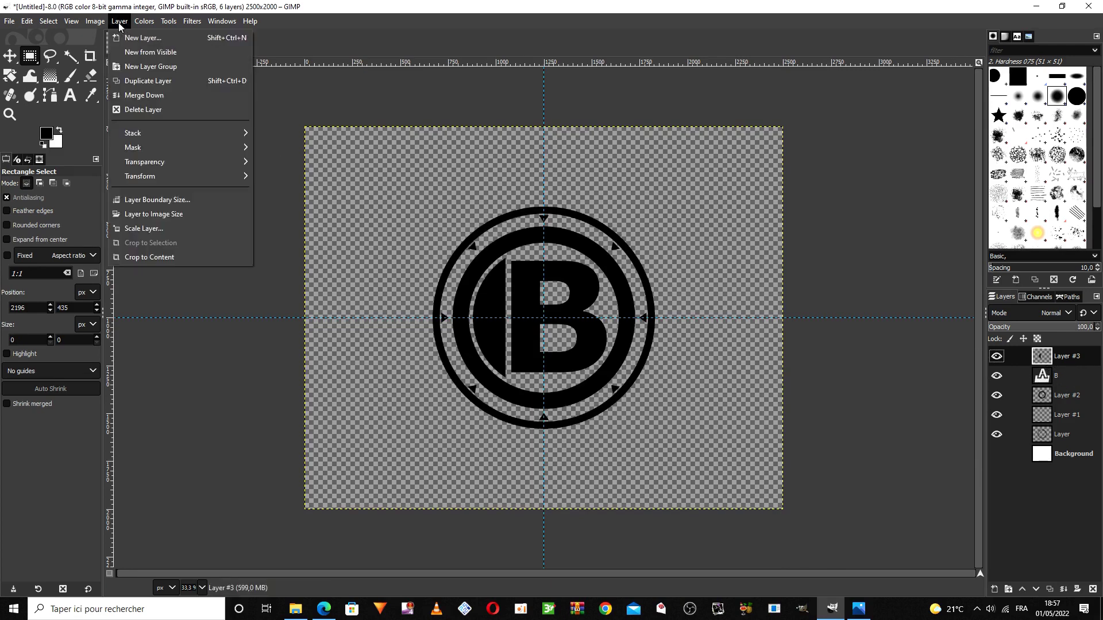
left_click(177, 53)
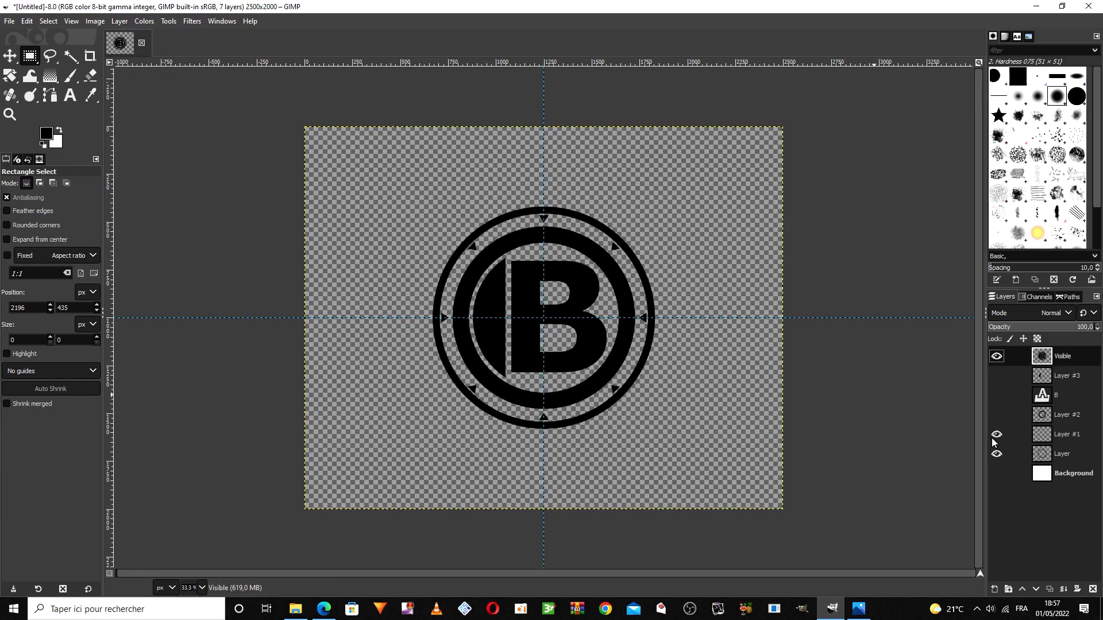
Step: Hide the individual artwork layers beneath the combined layer, and show and select the Background layer
left_click(1002, 360)
left_click(1003, 359)
left_click(995, 474)
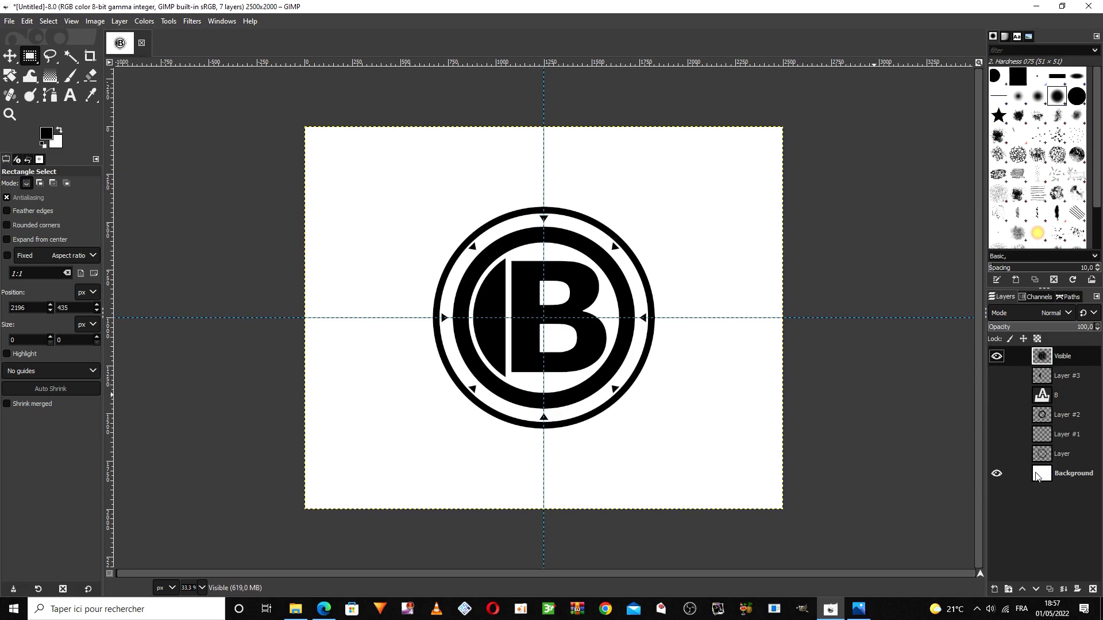
left_click(1051, 458)
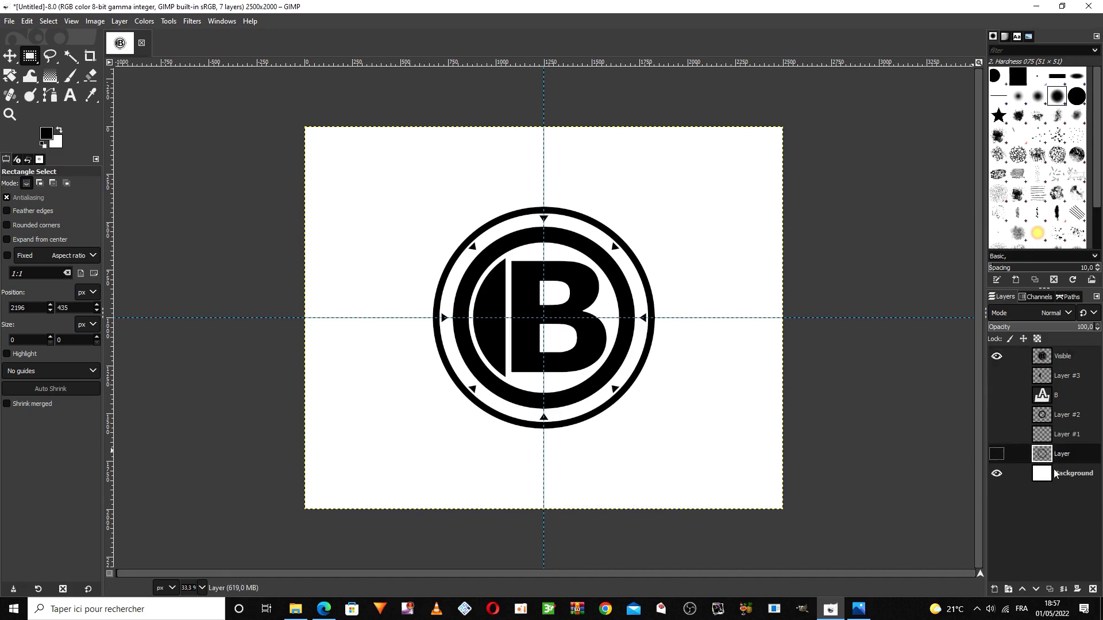
left_click(1055, 474)
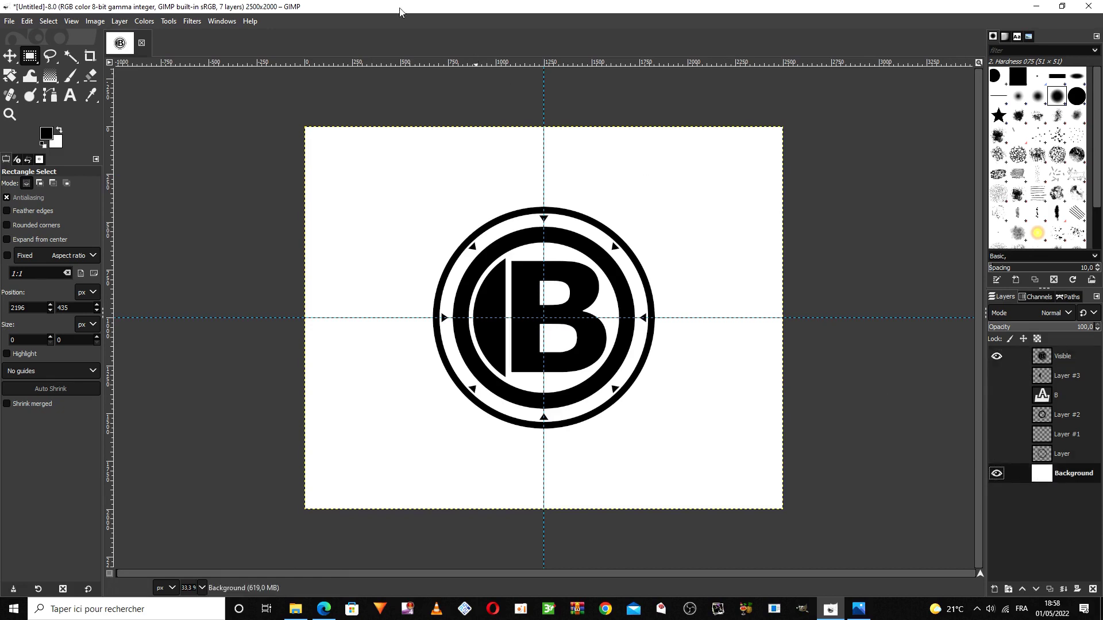
Step: Add the brushed metal image BACKGROUNDGRAY.JPG from the desktop as a layer above the Background, and hide the combined logo layer
left_click_drag(377, 7, 608, 37)
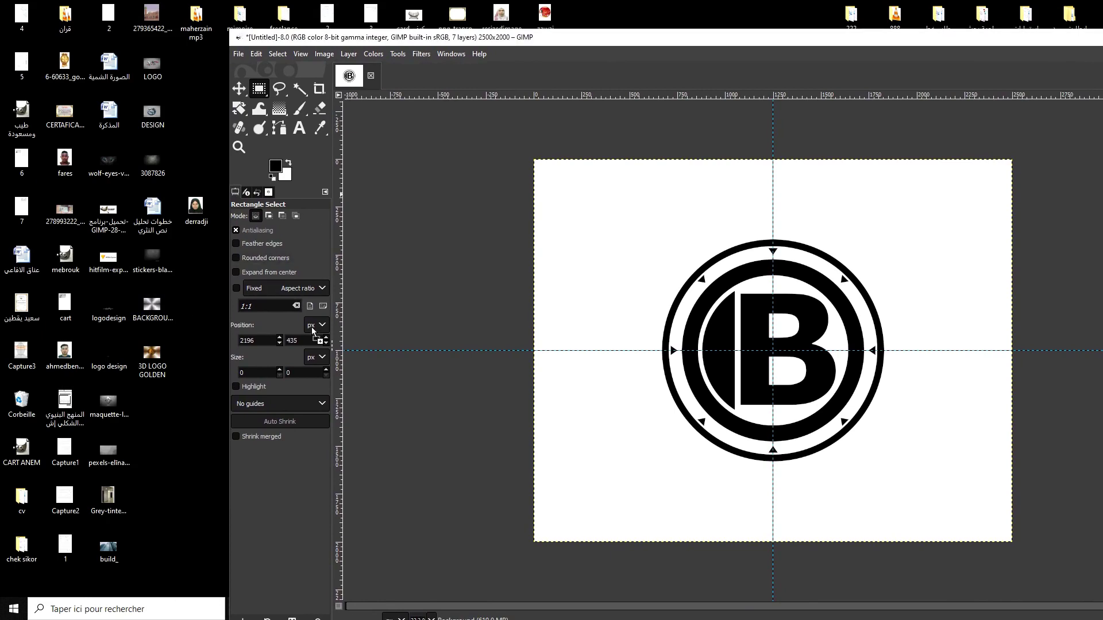
left_click_drag(677, 332, 689, 330)
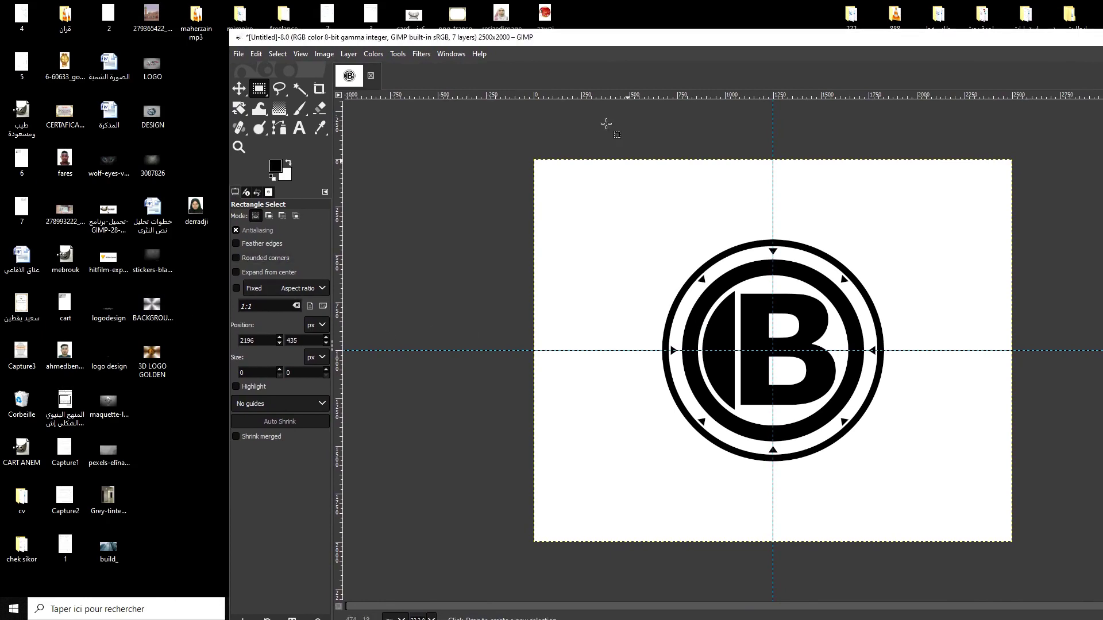
double_click(576, 39)
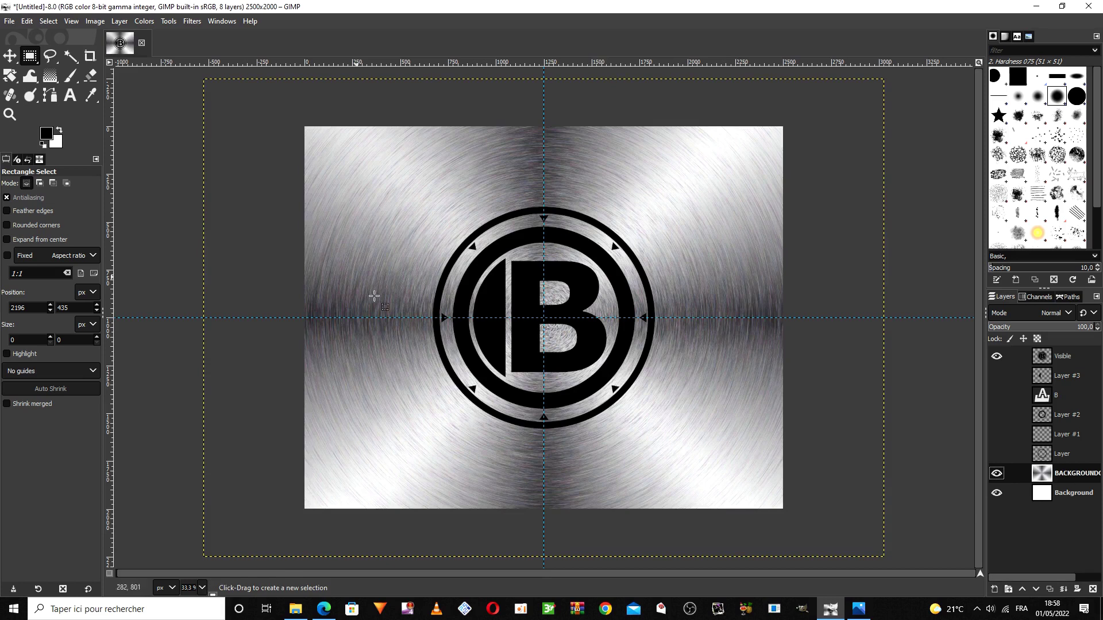
left_click(996, 357)
left_click(998, 358)
left_click(997, 358)
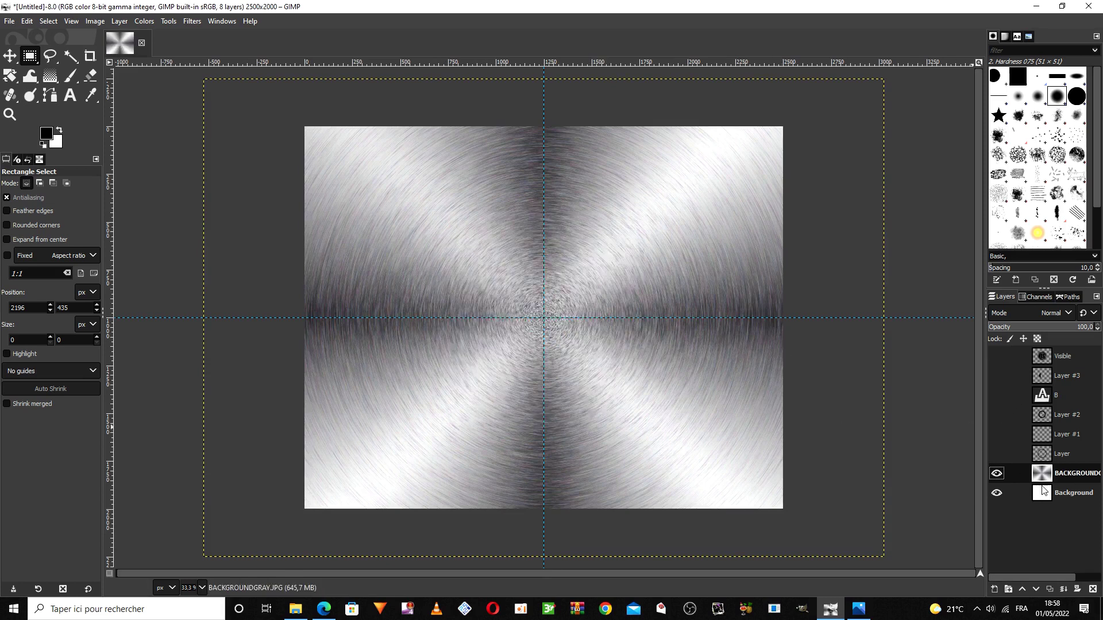
Step: Tilt the brushed metal layer with a 3D Transform at angles X 3.29, Y -23.86 and Z -3.33
left_click(1001, 477)
left_click(1001, 476)
left_click(1001, 477)
left_click(1001, 477)
left_click(11, 77)
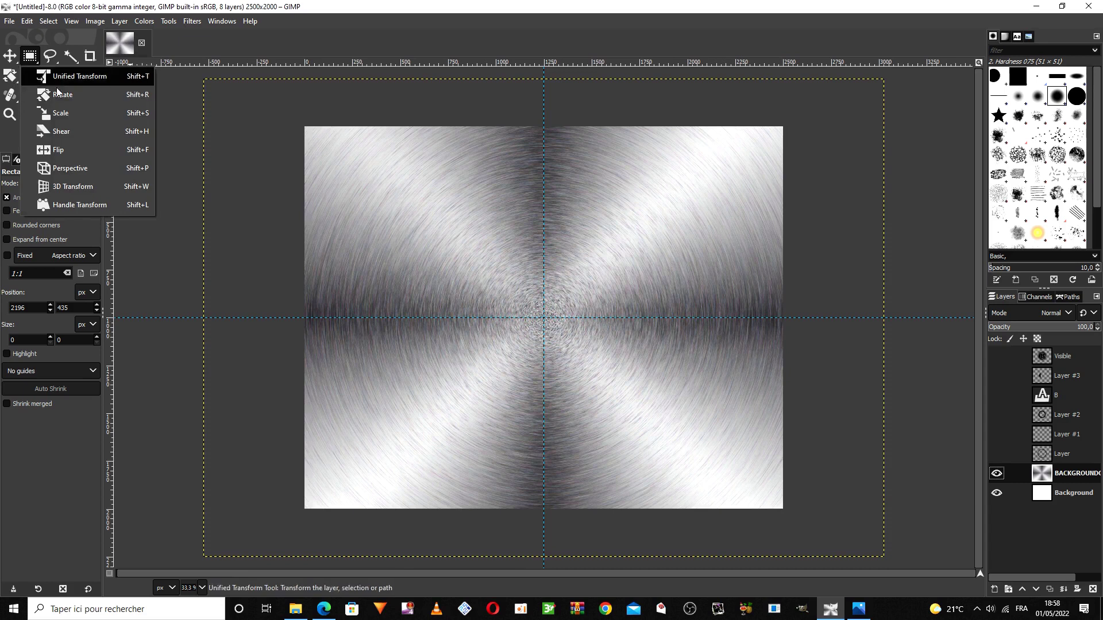
left_click(124, 187)
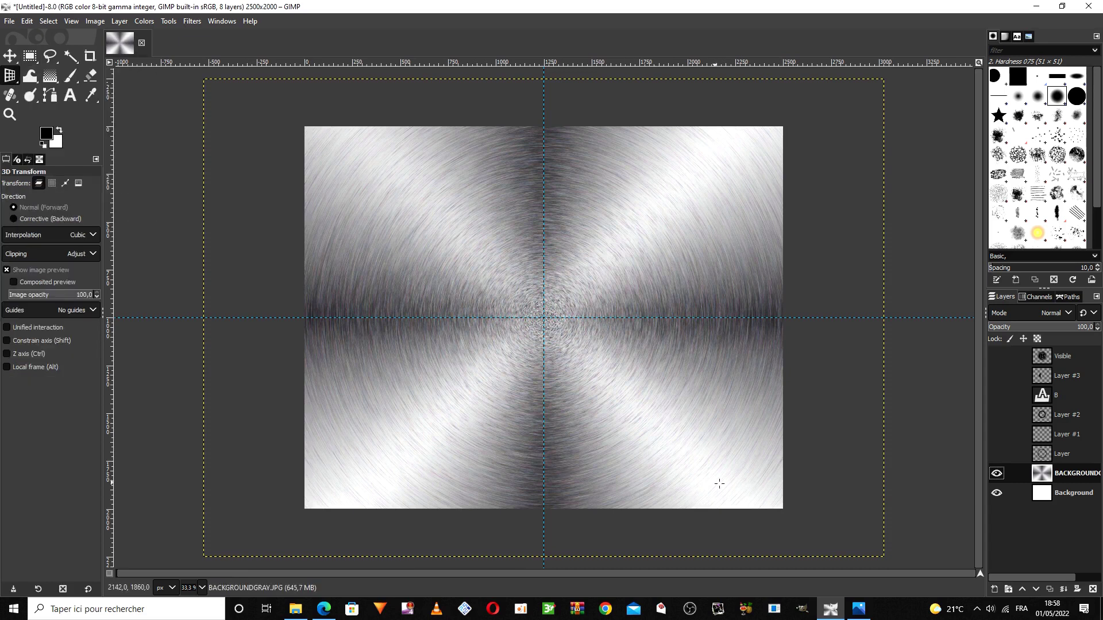
left_click_drag(719, 483, 683, 478)
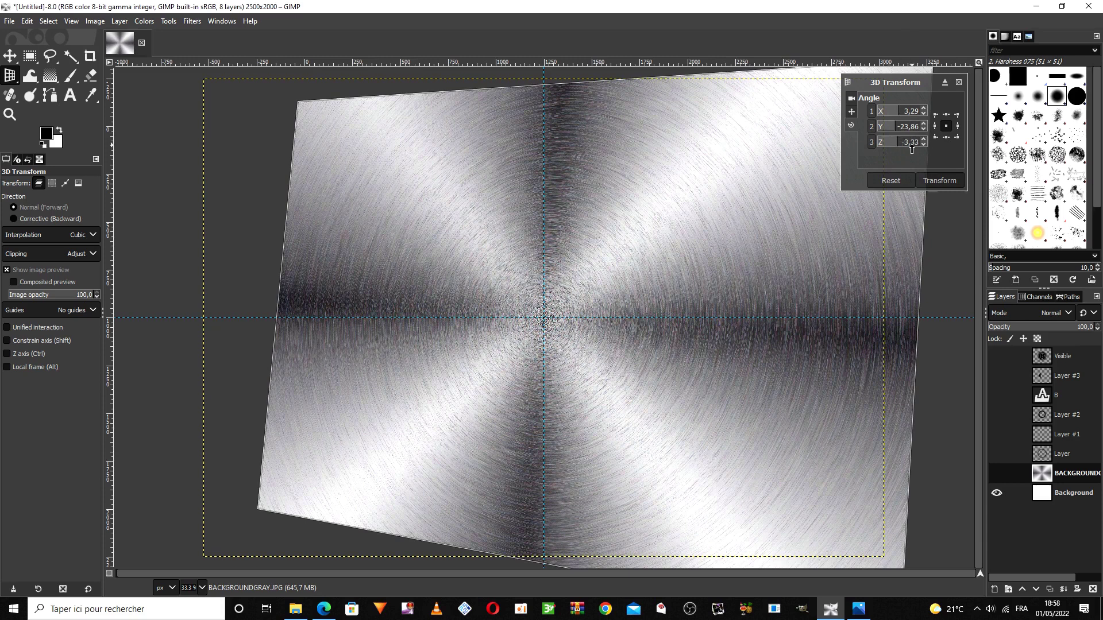
left_click(939, 179)
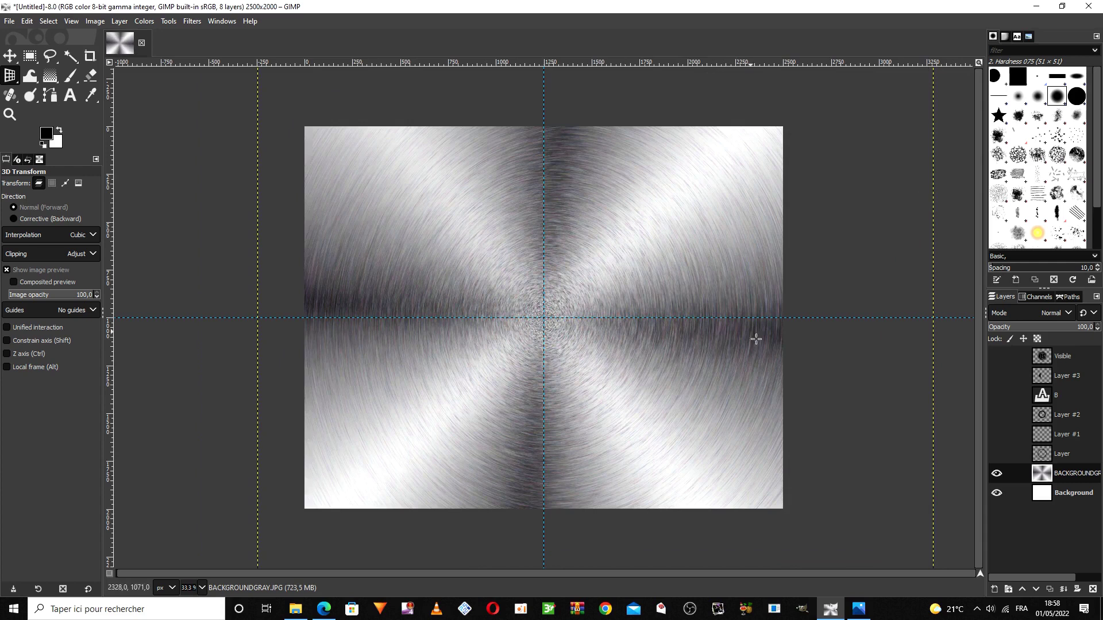
Step: Show the combined logo layer and resize its boundary proportionally to 1558 by 1246 px, with offsets X -517 and Y -395
left_click(1075, 357)
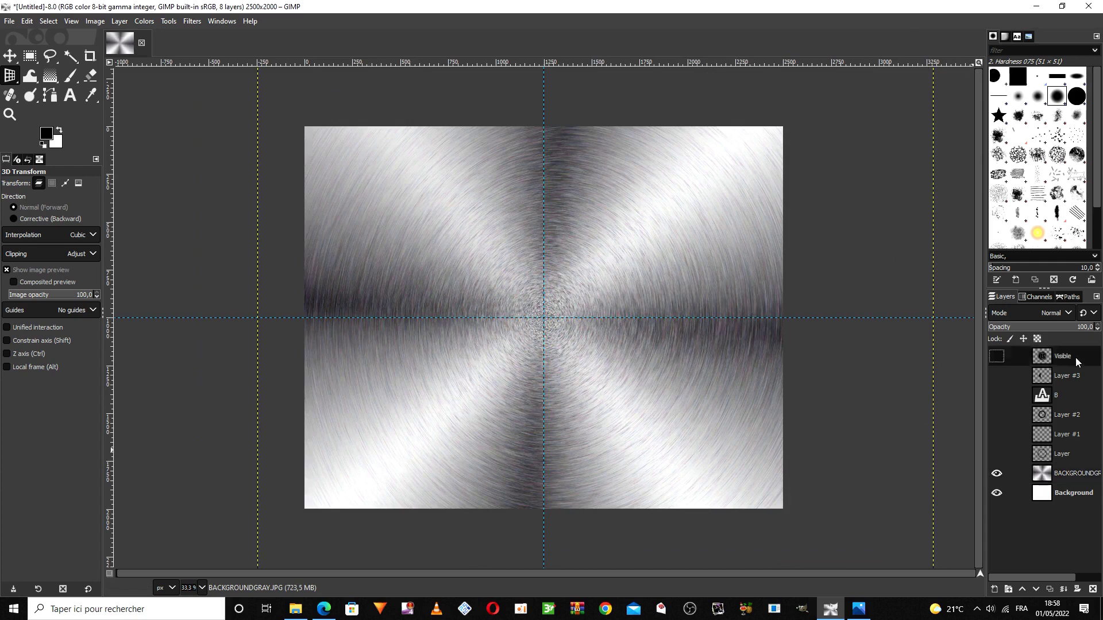
left_click(996, 357)
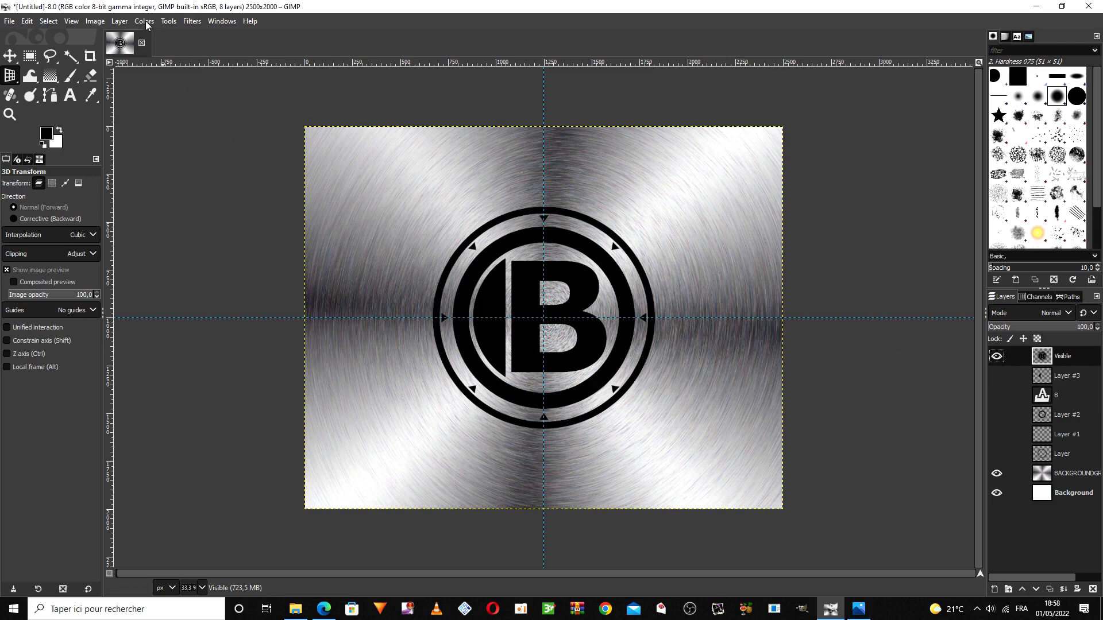
left_click(124, 24)
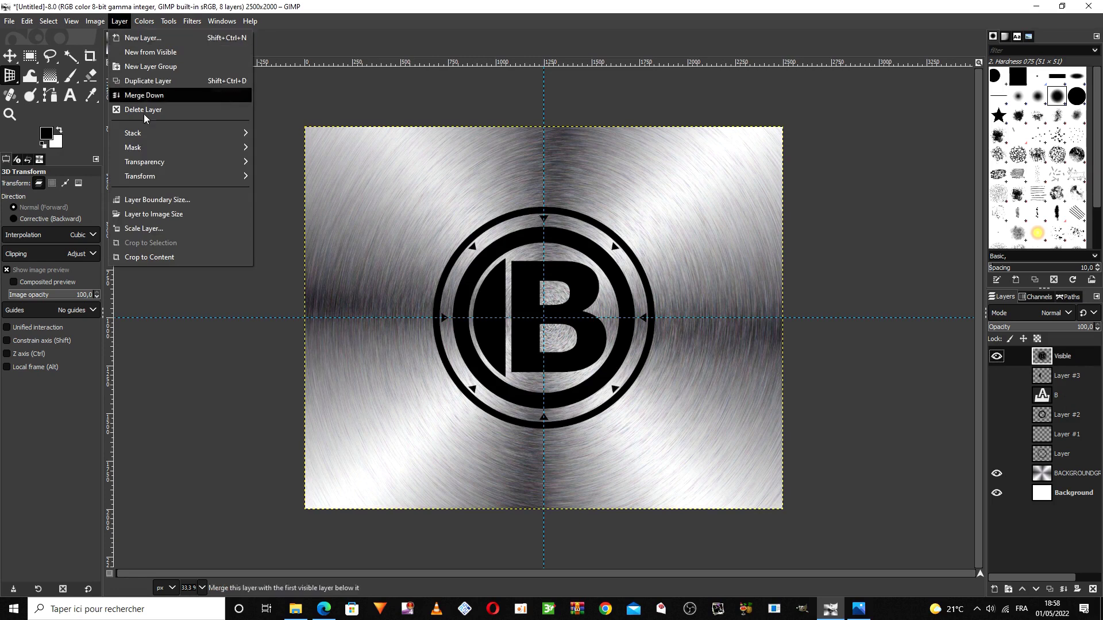
left_click(166, 197)
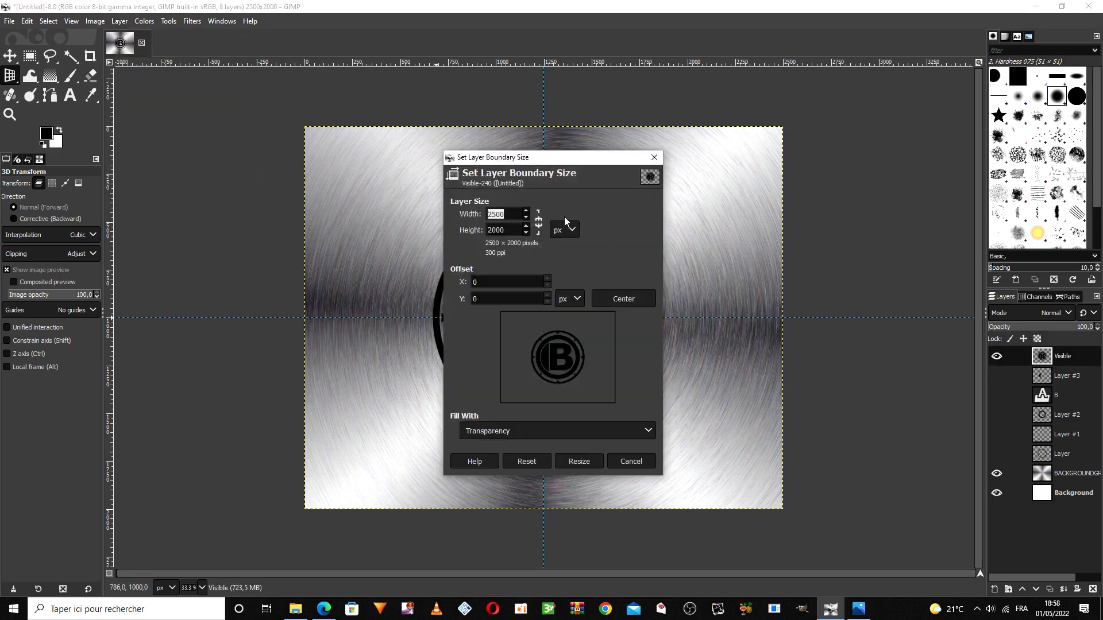
left_click(540, 220)
left_click_drag(525, 234, 526, 233)
left_click_drag(600, 391, 584, 377)
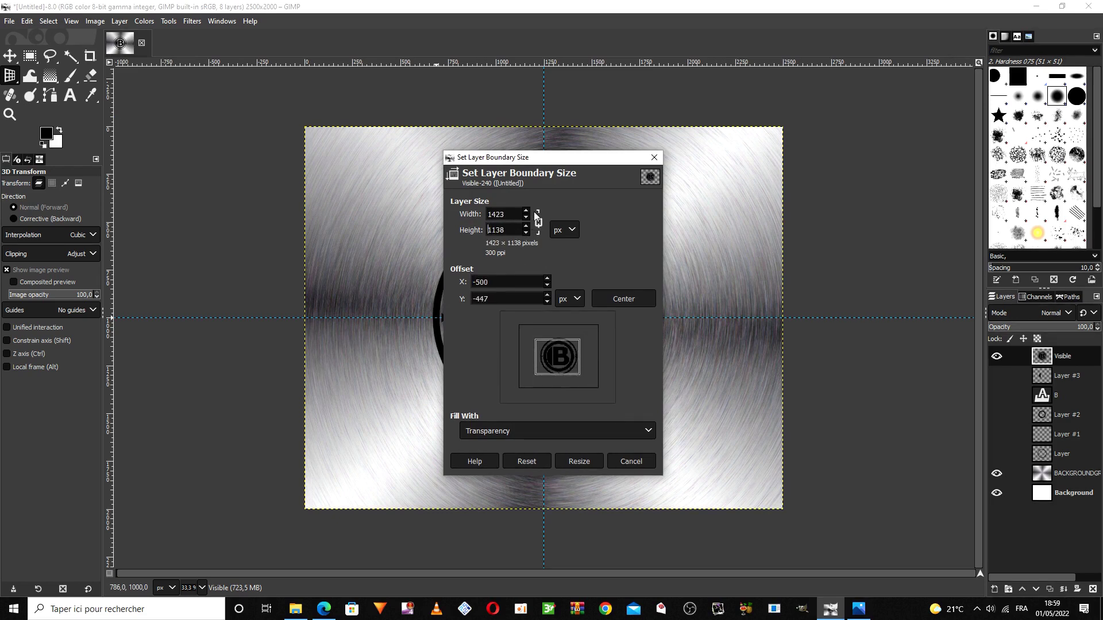
left_click_drag(525, 211, 525, 210)
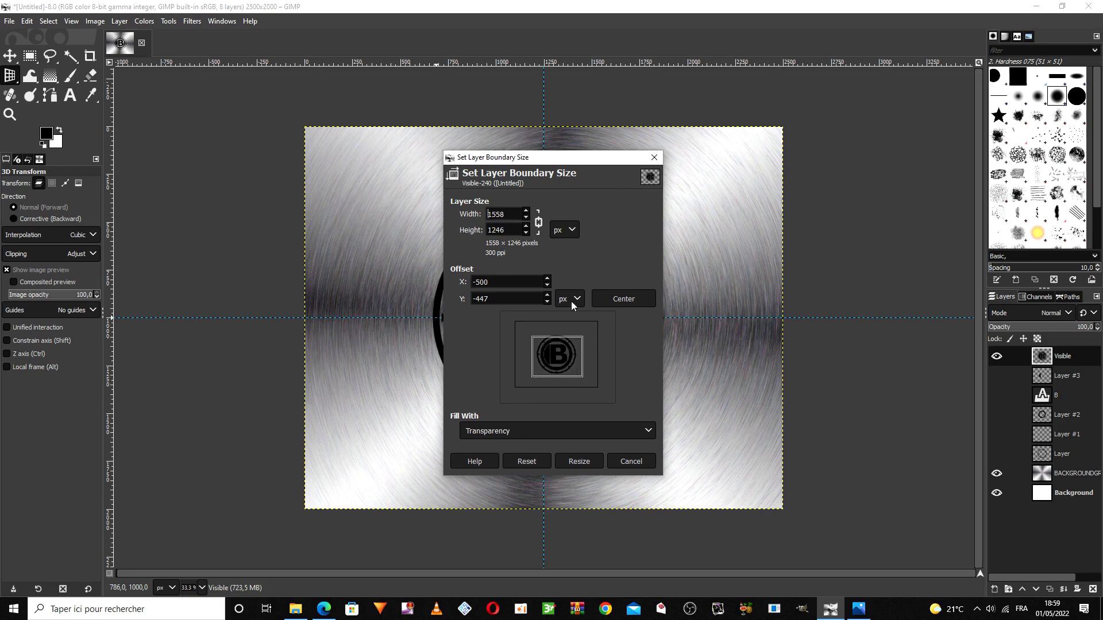
left_click_drag(565, 347, 565, 352)
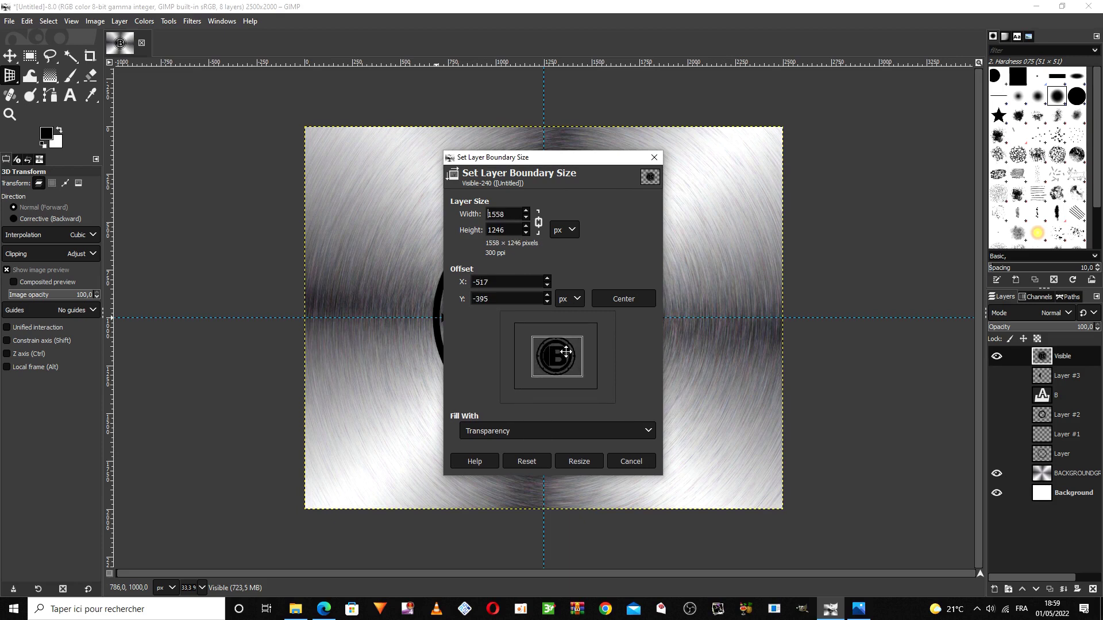
left_click(581, 461)
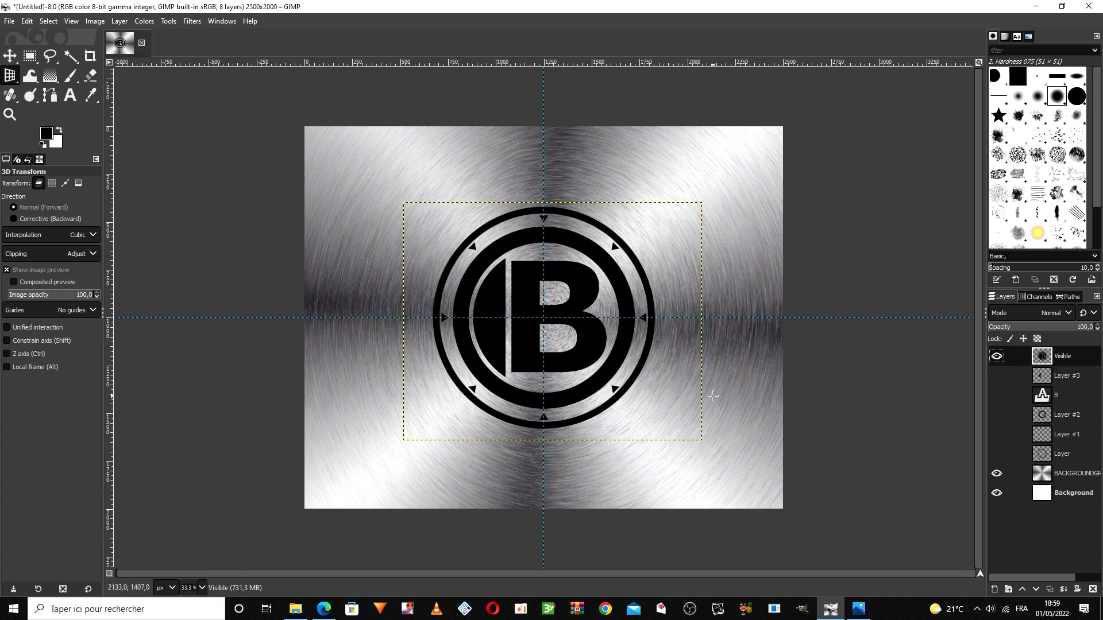
Step: Tilt the logo layer with a 3D Transform at angles X 9.95, Y -14.41 and Z 0.38, and move it slightly up and left
left_click(8, 76)
left_click(167, 22)
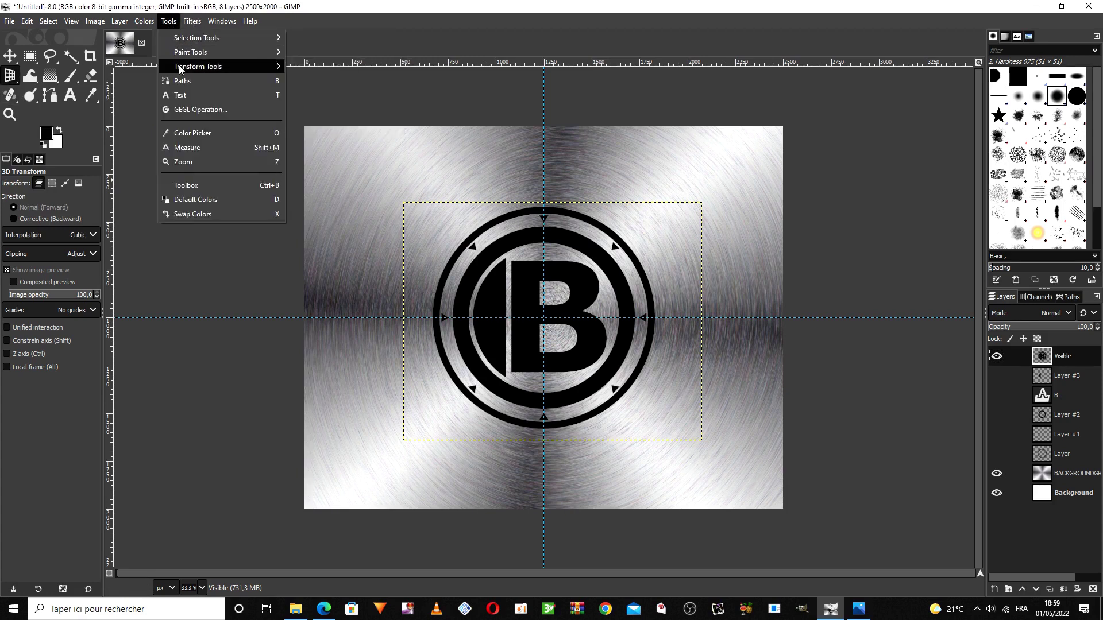
mouse_move(220, 67)
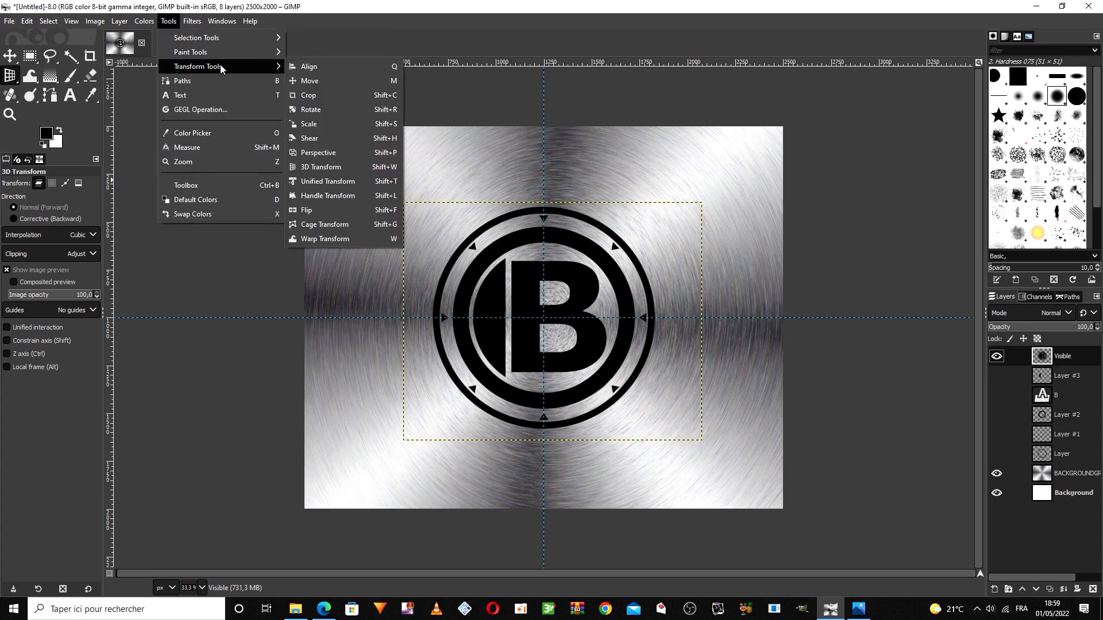
left_click(344, 167)
left_click_drag(689, 448, 666, 431)
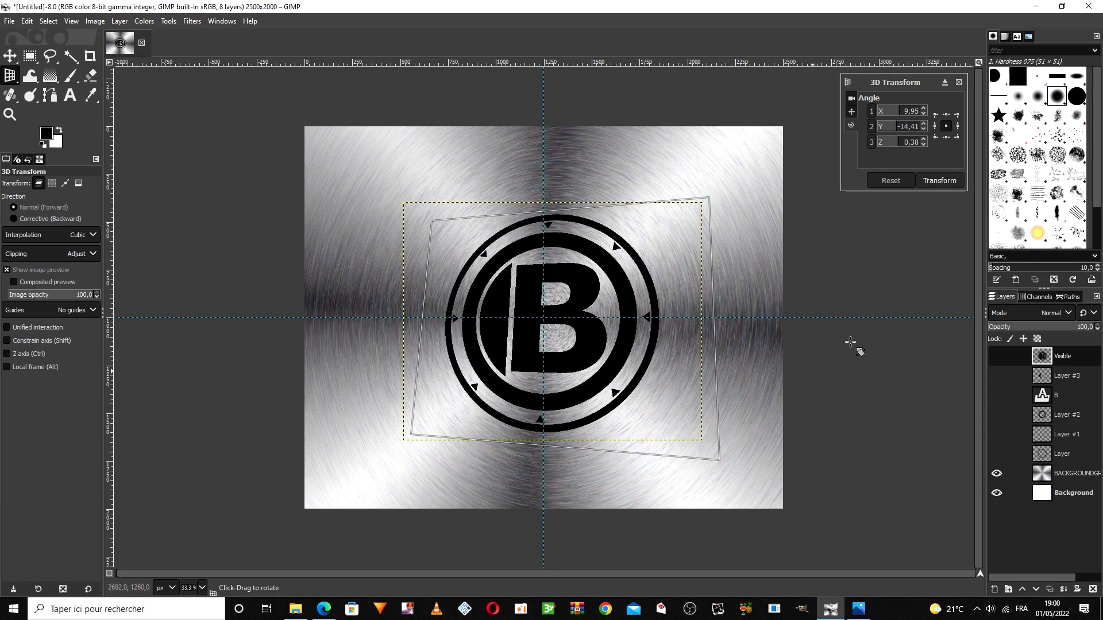
left_click(950, 182)
key("m")
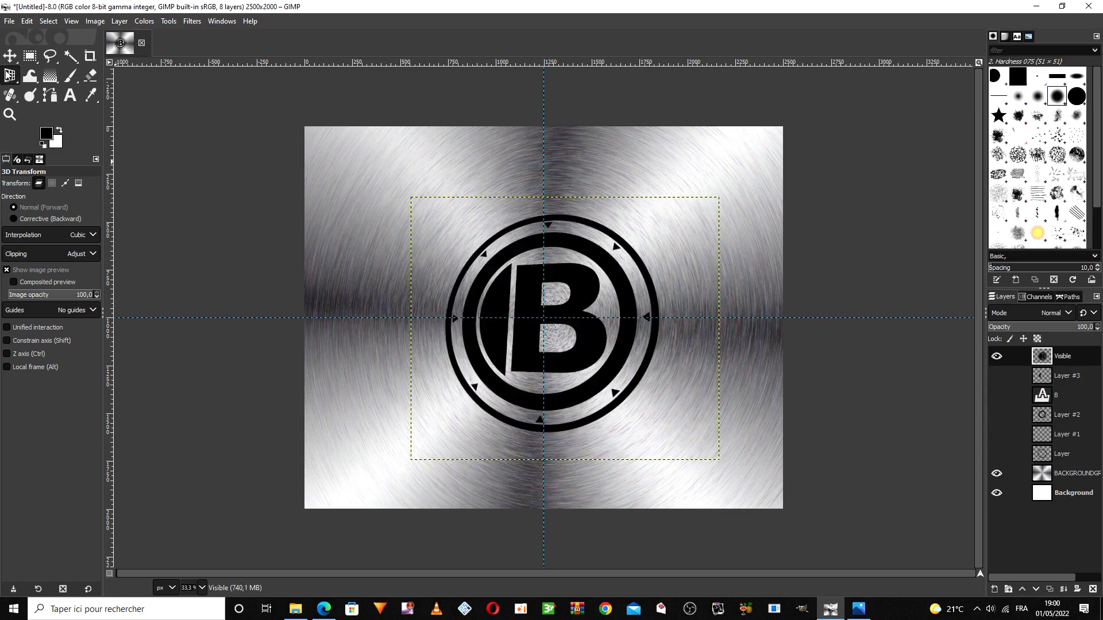
left_click_drag(539, 289, 518, 269)
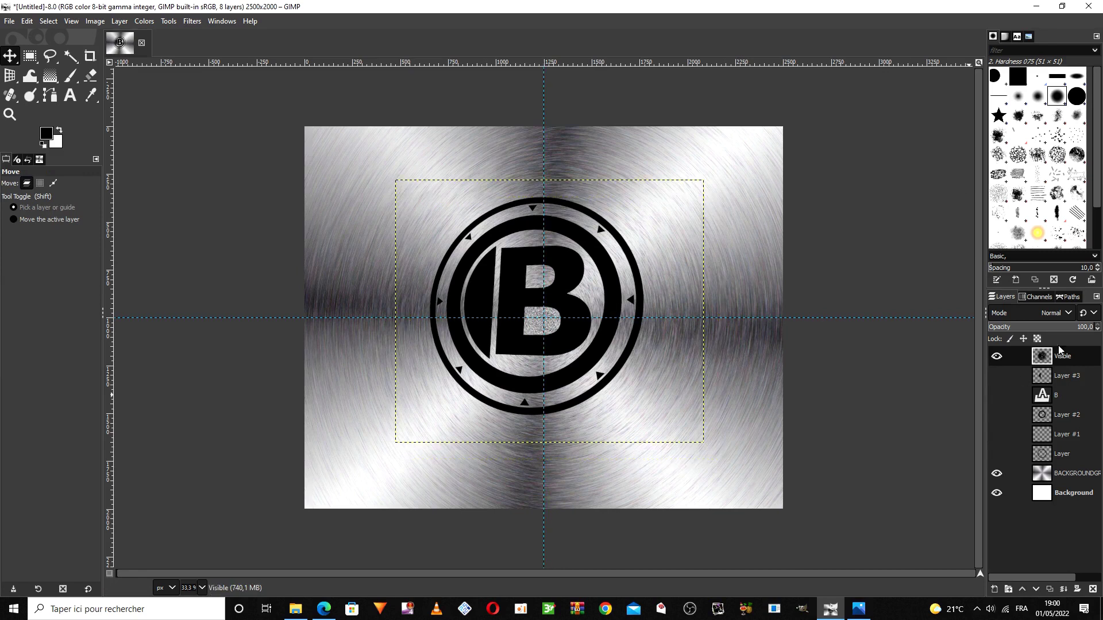
Step: Duplicate the logo layer, select the copy's opaque artwork, fill it with a gold gradient, and deselect
left_click(1049, 590)
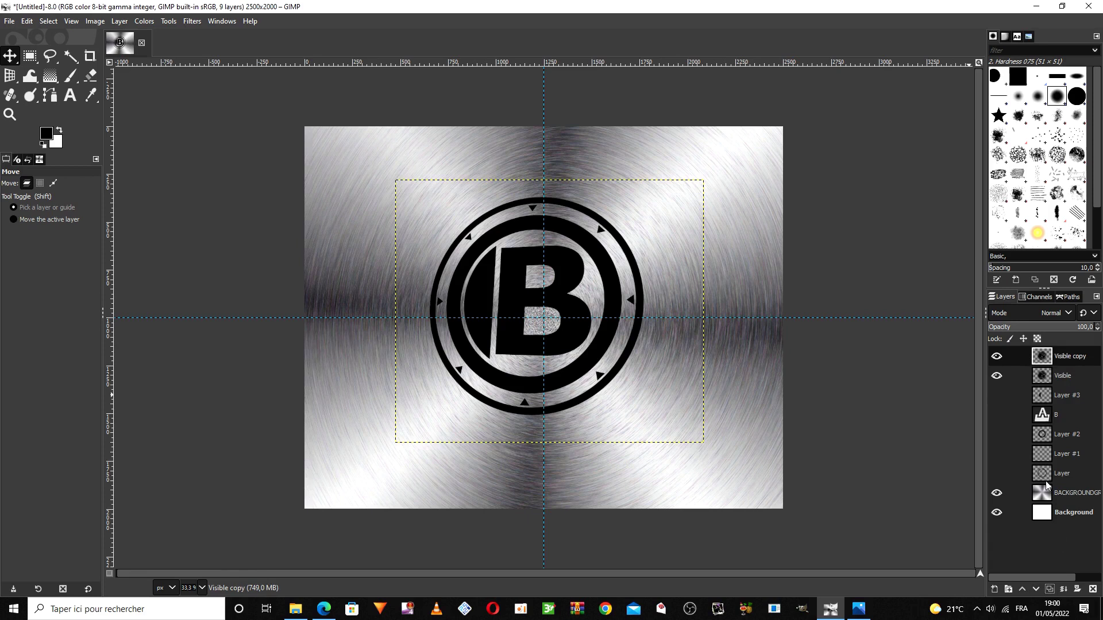
right_click(1040, 361)
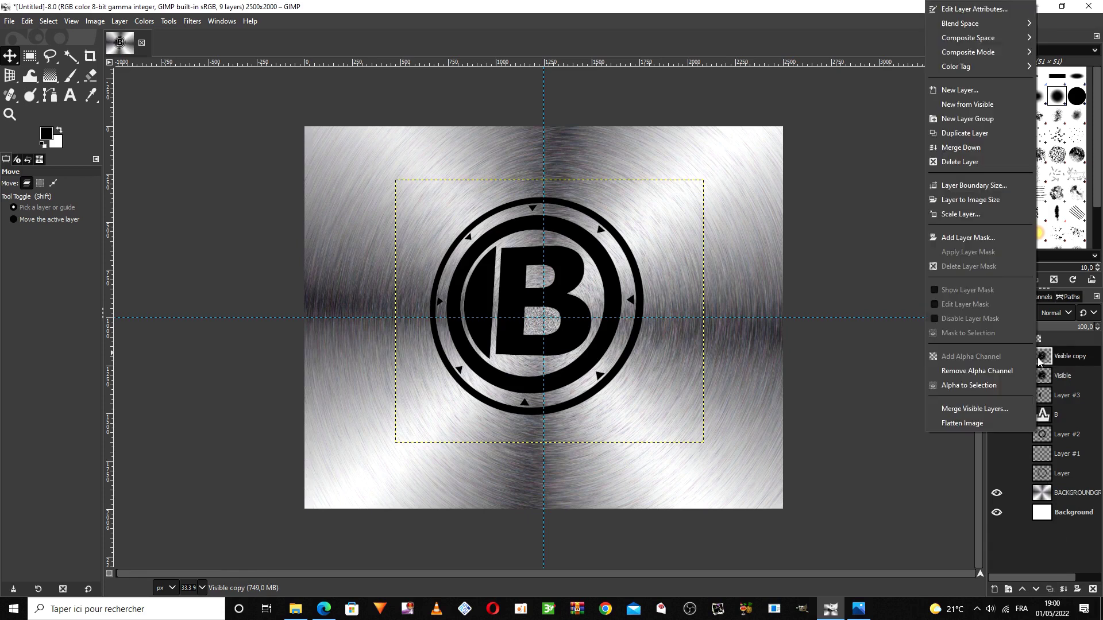
left_click(983, 387)
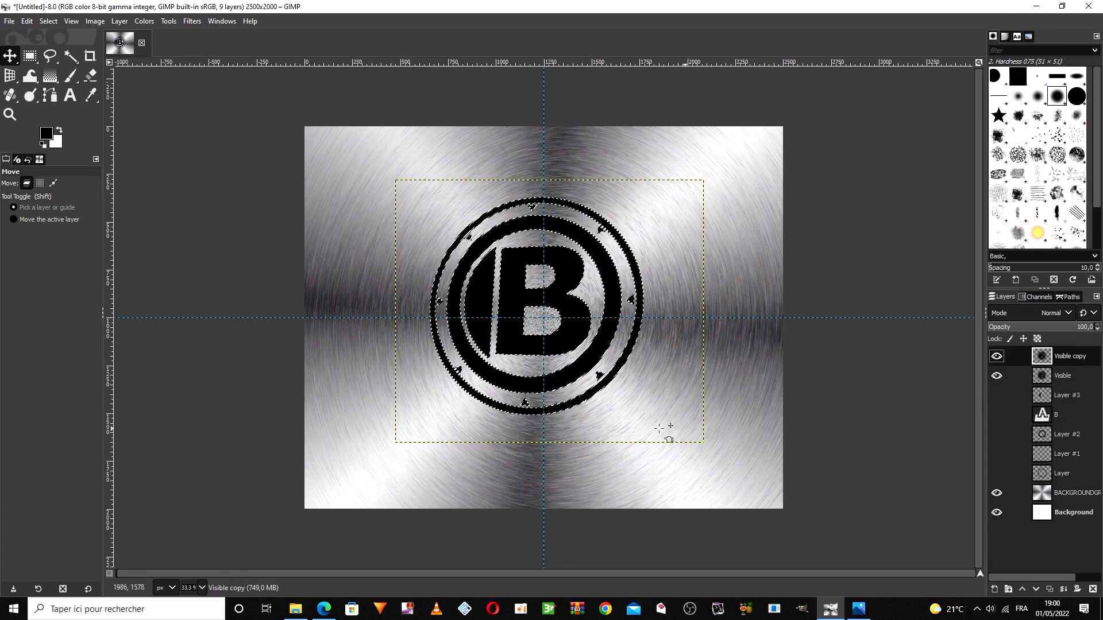
left_click(50, 75)
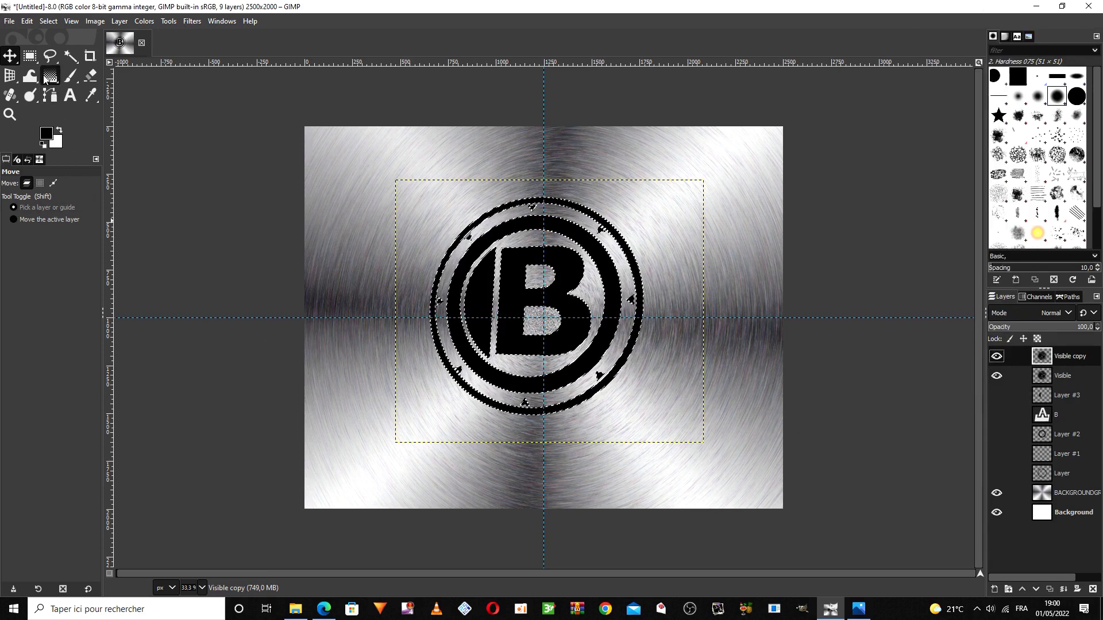
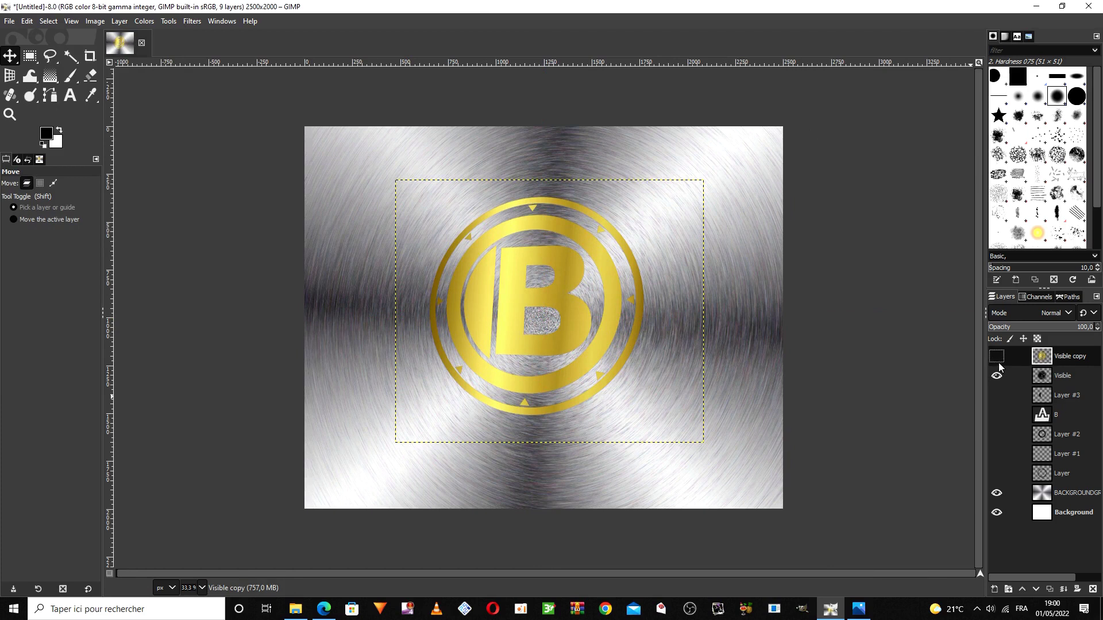
Step: Set up a Long Shadow on the black logo layer beneath the gold copy, with angle 30.32 and length 37.8
left_click(997, 356)
left_click(1061, 376)
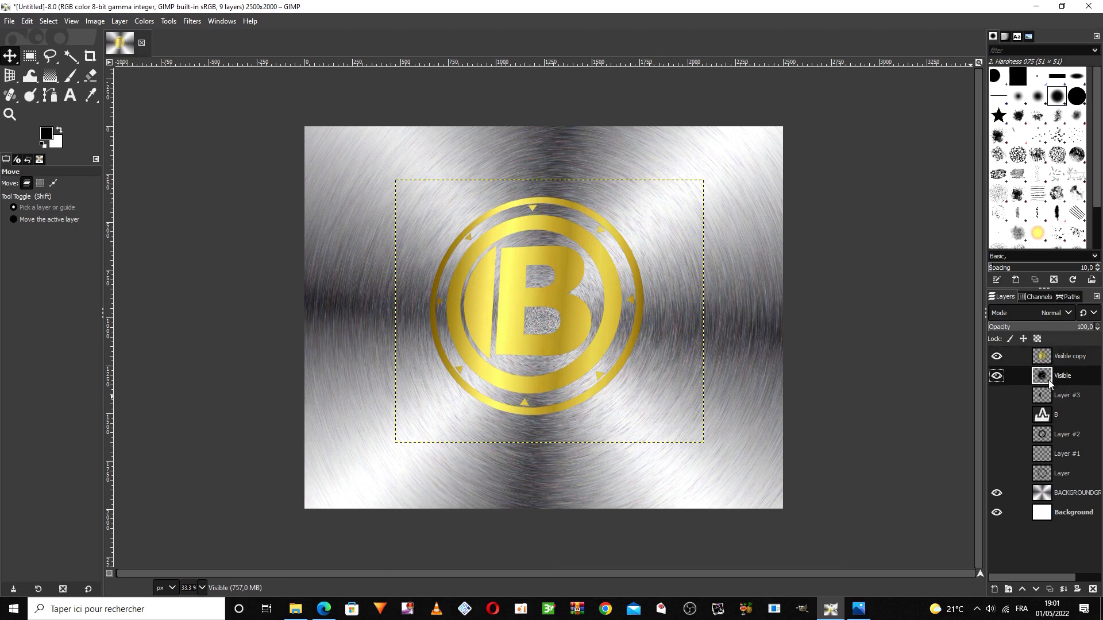
left_click(194, 23)
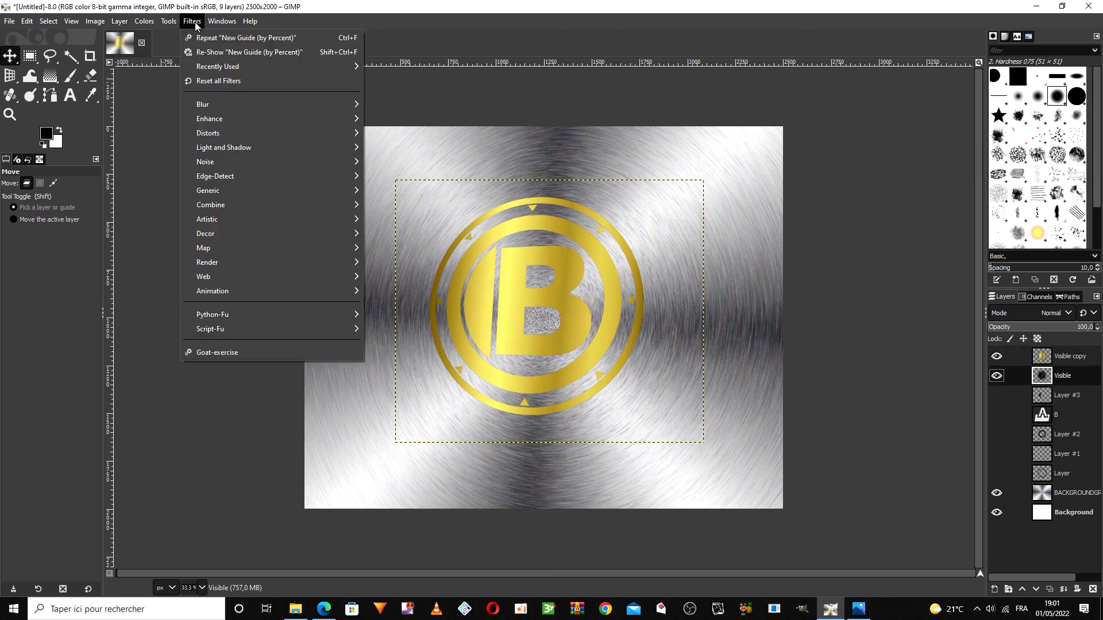
mouse_move(232, 150)
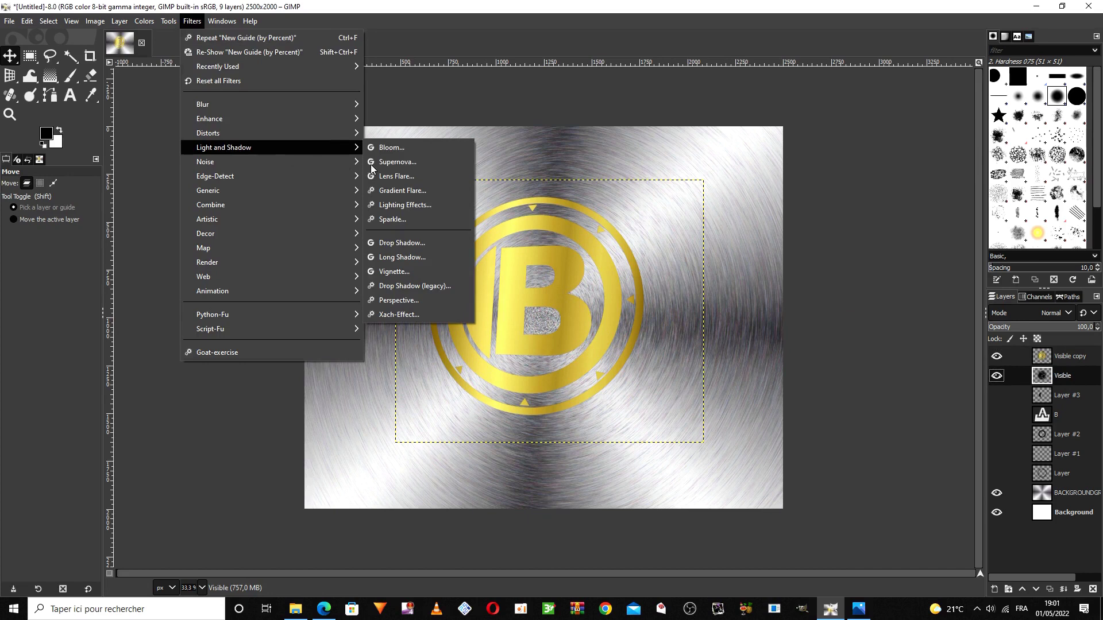
left_click(401, 256)
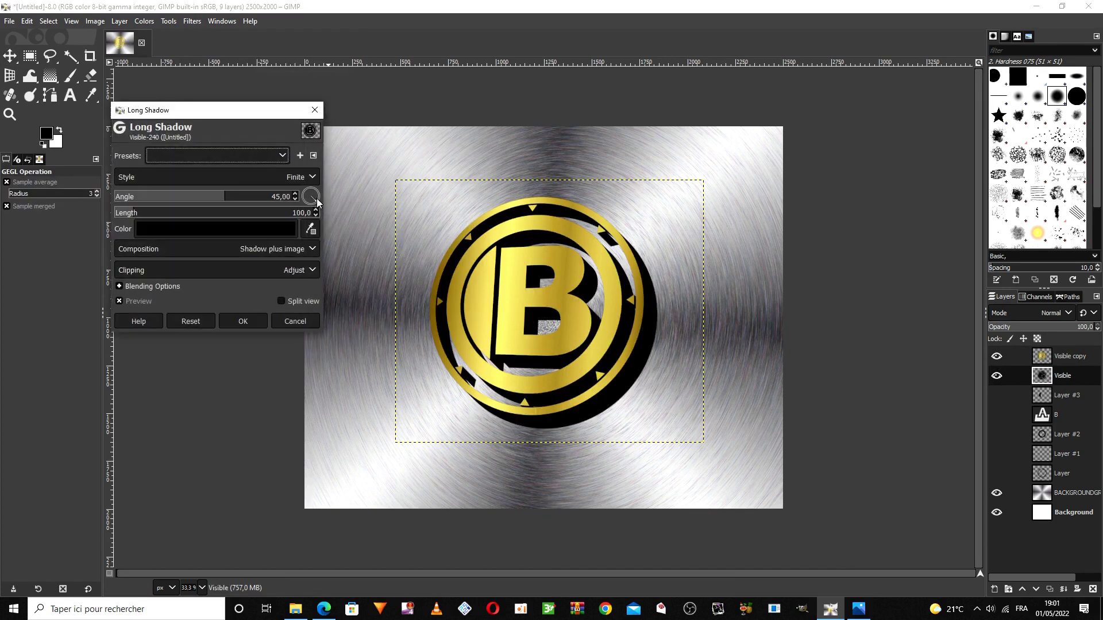
left_click_drag(316, 198, 319, 199)
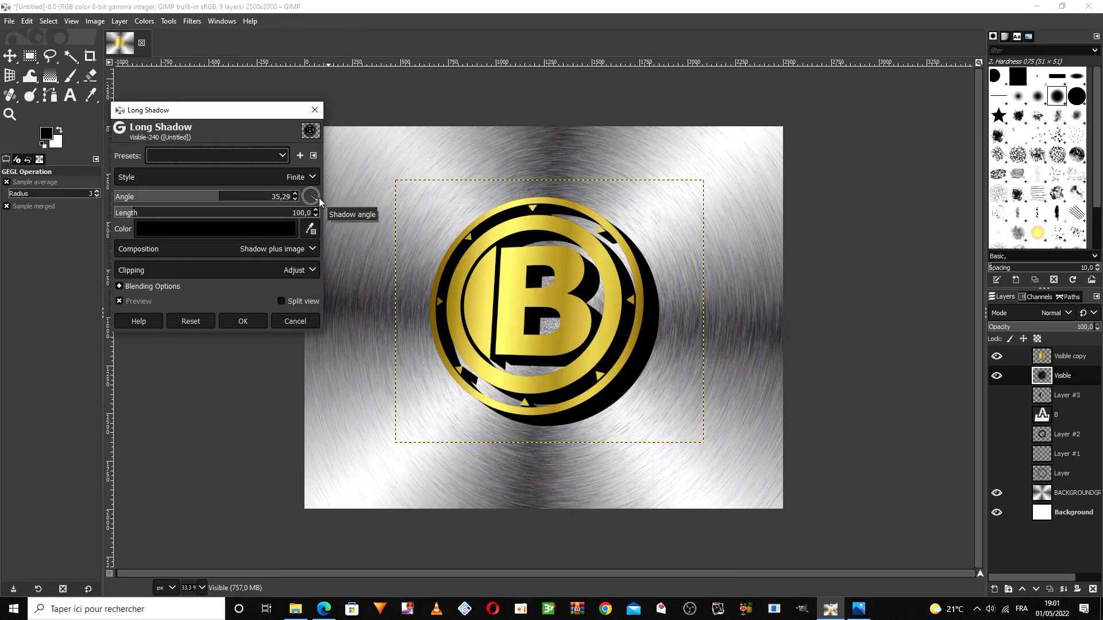
left_click_drag(320, 201, 322, 201)
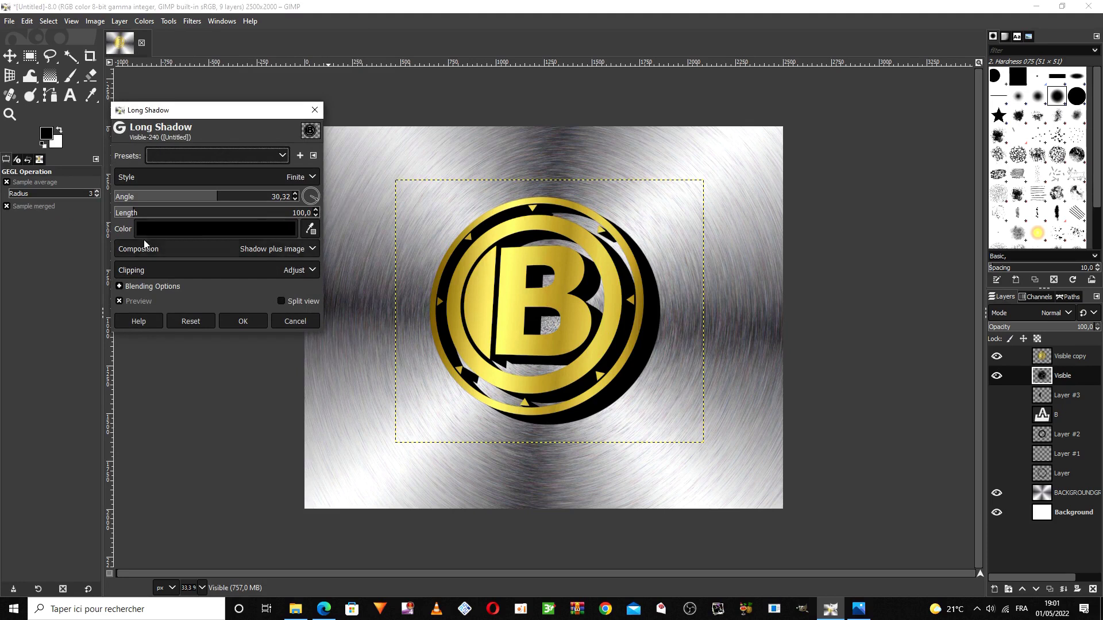
left_click_drag(128, 215, 122, 212)
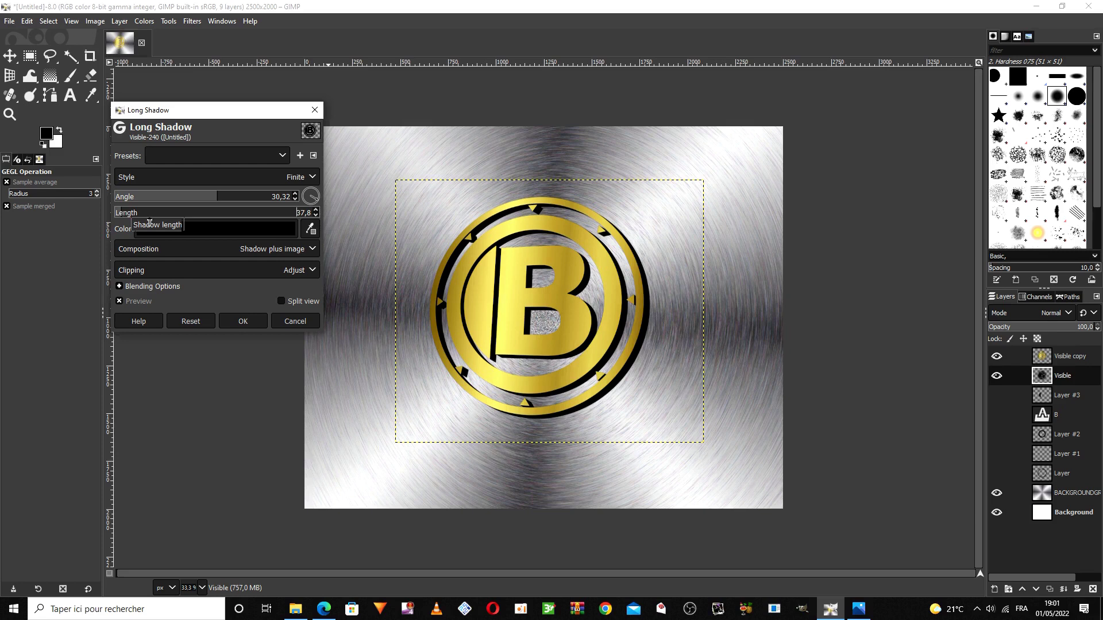
Step: Set the long shadow's color to dark brown, 4e3618
left_click(170, 227)
left_click_drag(160, 274, 125, 249)
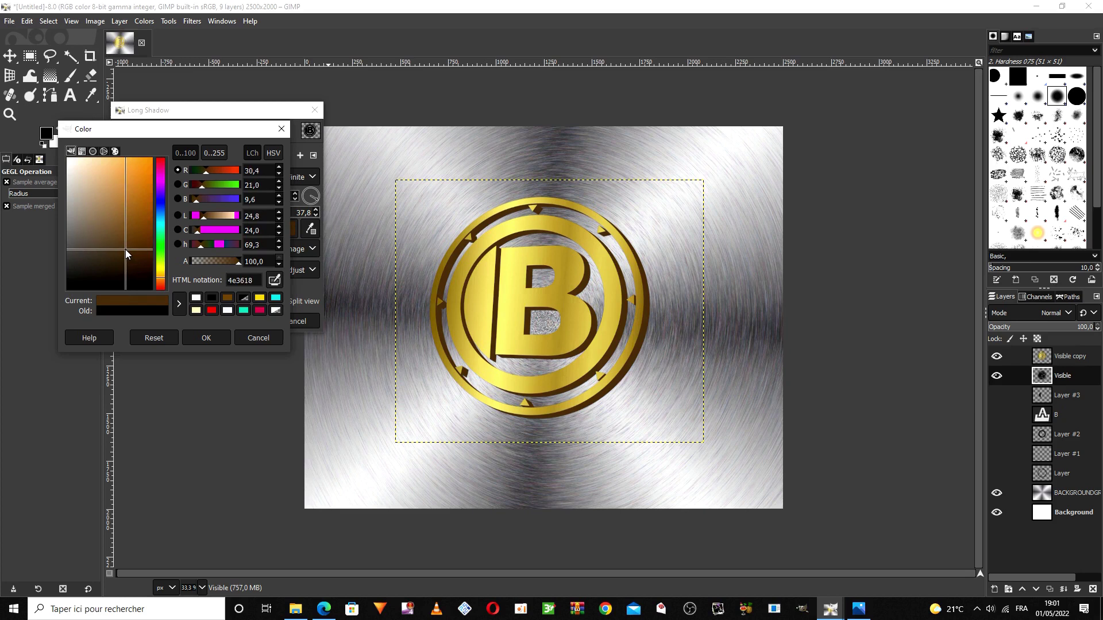
left_click(197, 339)
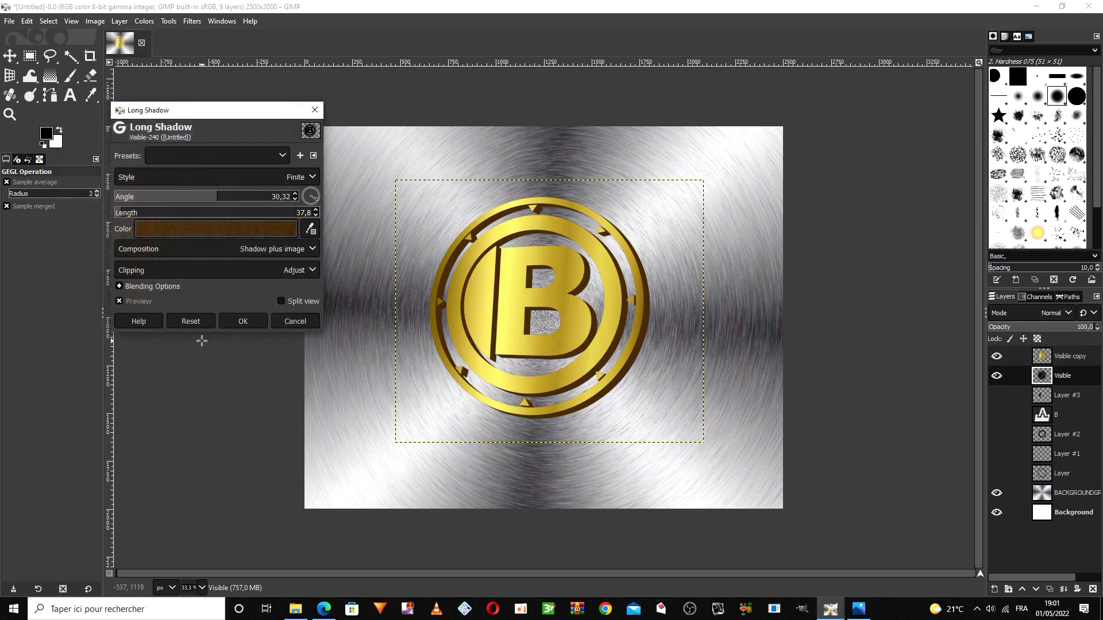
Step: Apply the dark brown long shadow, and toggle the black logo layer and gold copy off and on to check them
left_click(243, 321)
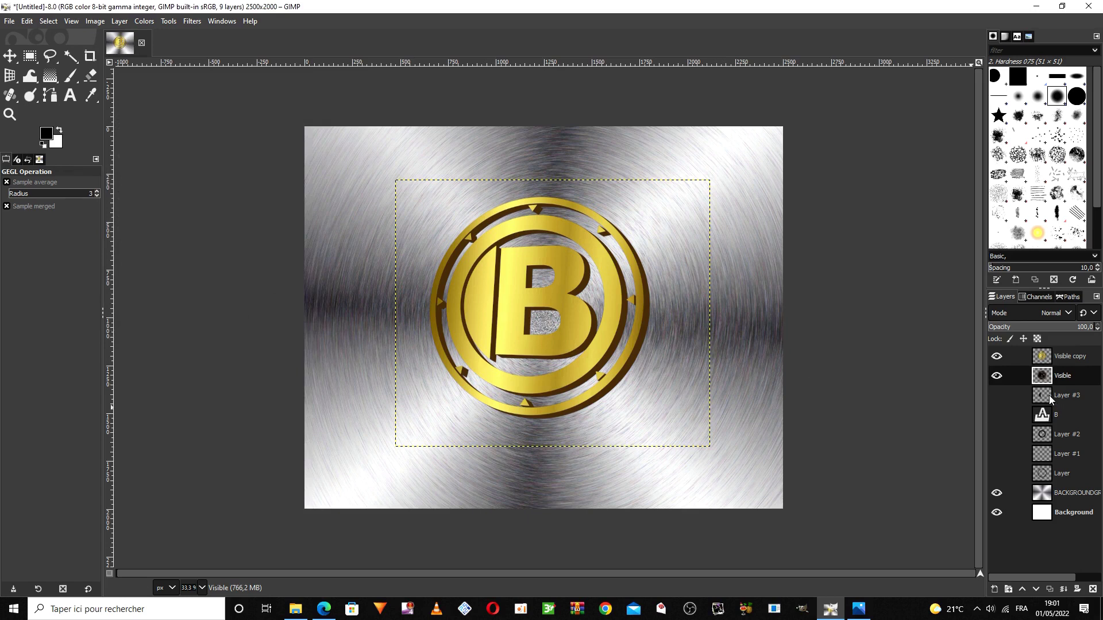
left_click(998, 376)
left_click(999, 375)
left_click(1031, 359)
left_click(998, 357)
left_click(996, 357)
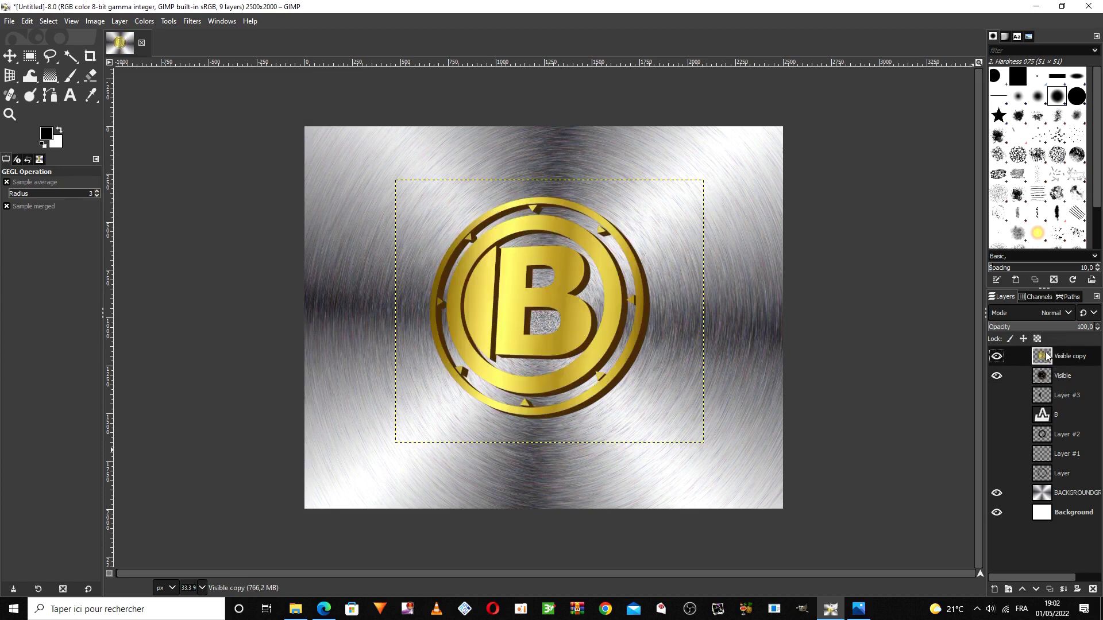
Step: Add another Long Shadow to the layer beneath the gold copy, using the Fading (fixed length) style and angle 38.01
left_click(1055, 376)
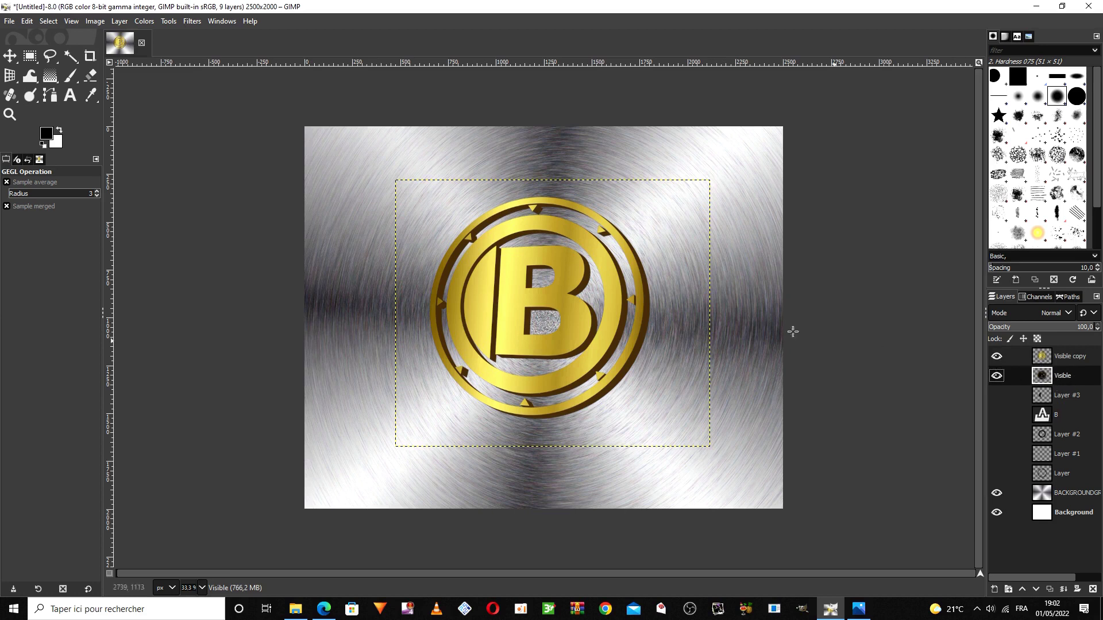
left_click(192, 23)
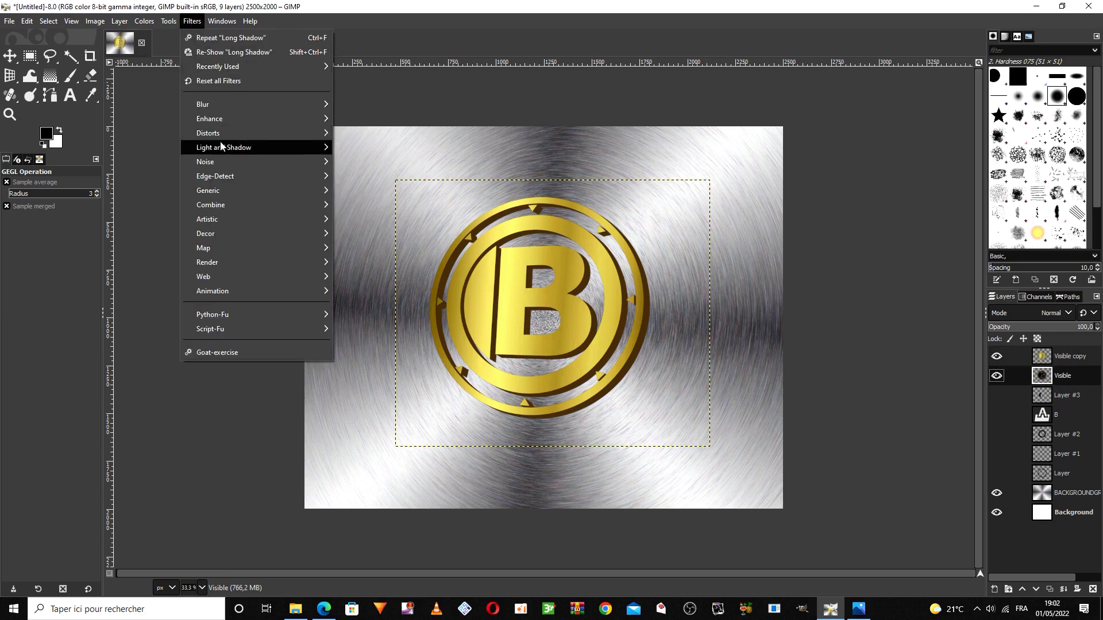
mouse_move(311, 144)
left_click(398, 256)
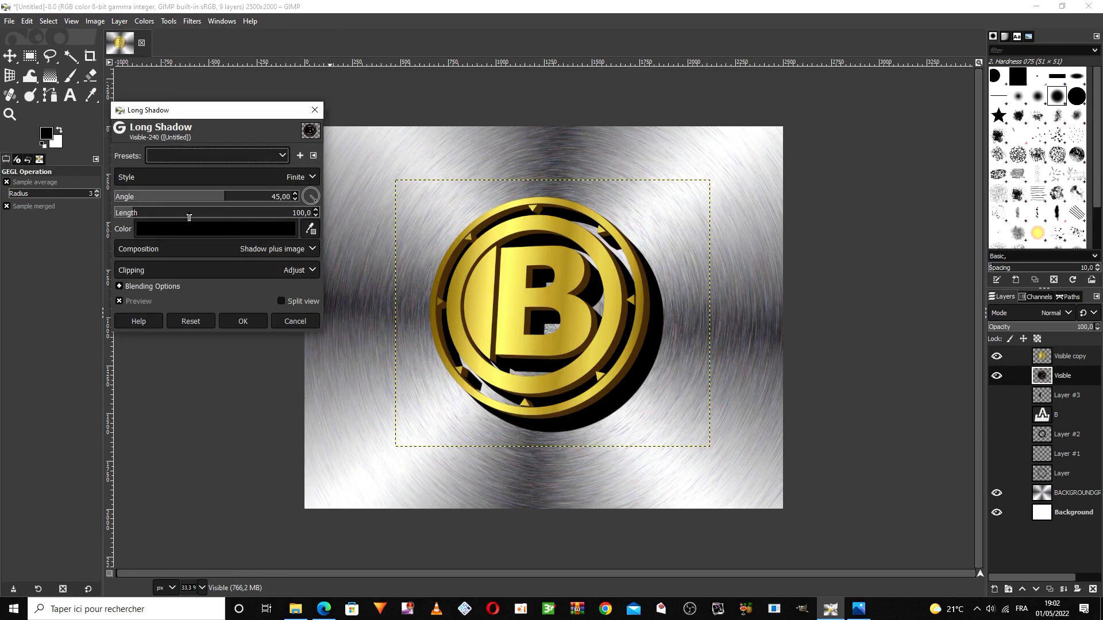
left_click(174, 177)
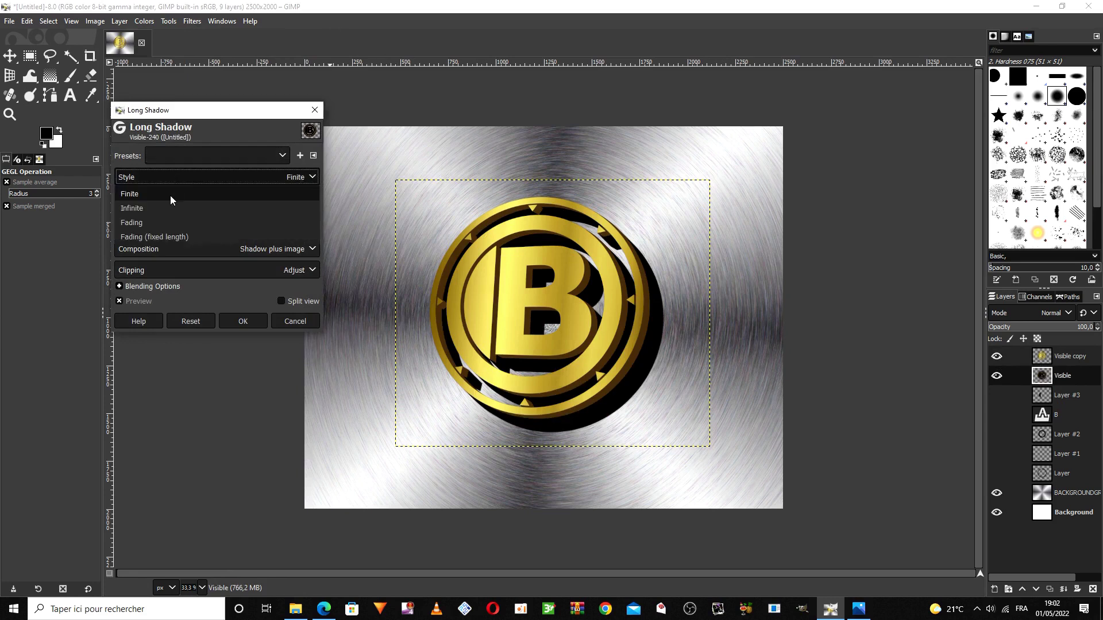
left_click(171, 235)
left_click(316, 201)
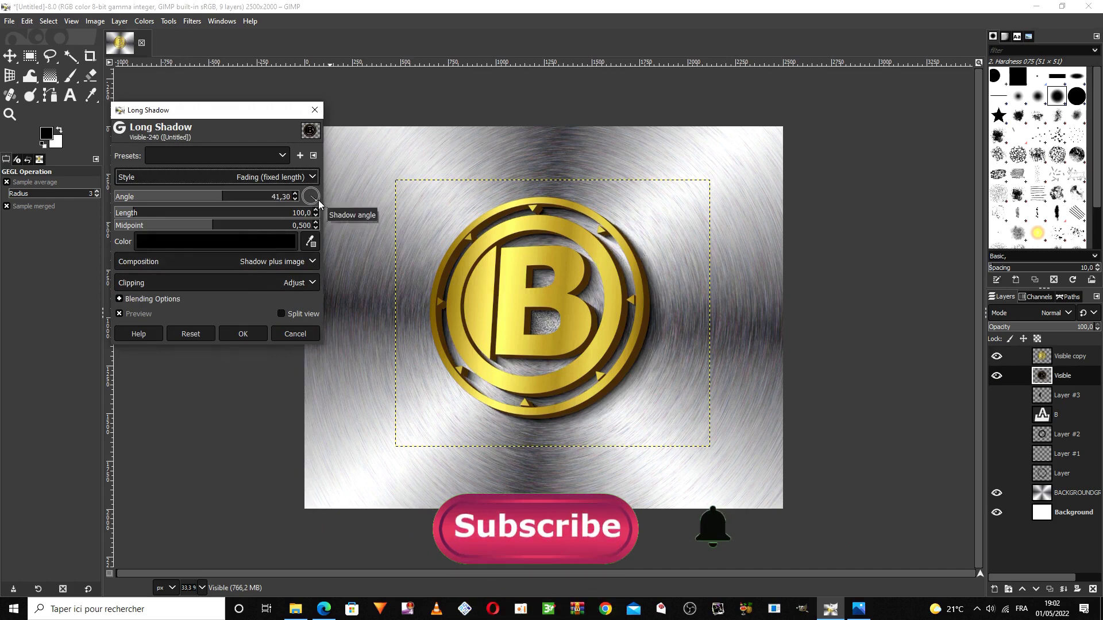
left_click_drag(320, 200, 322, 199)
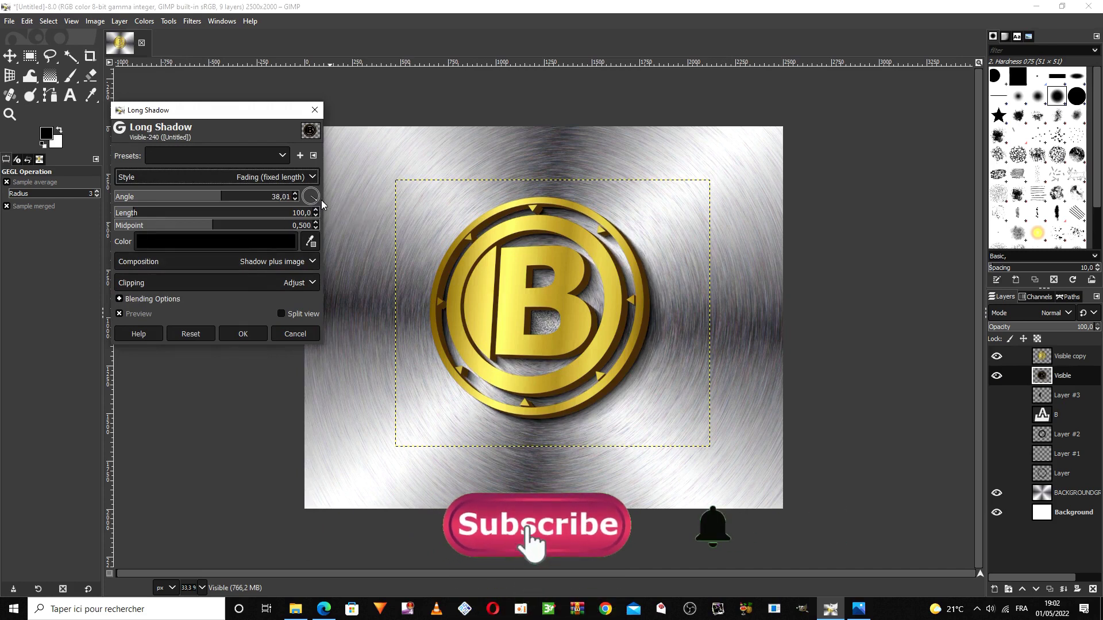
Step: Set the fading shadow's length to 154.1 and midpoint to 0.677, and apply it
left_click(141, 215)
left_click_drag(141, 215, 144, 215)
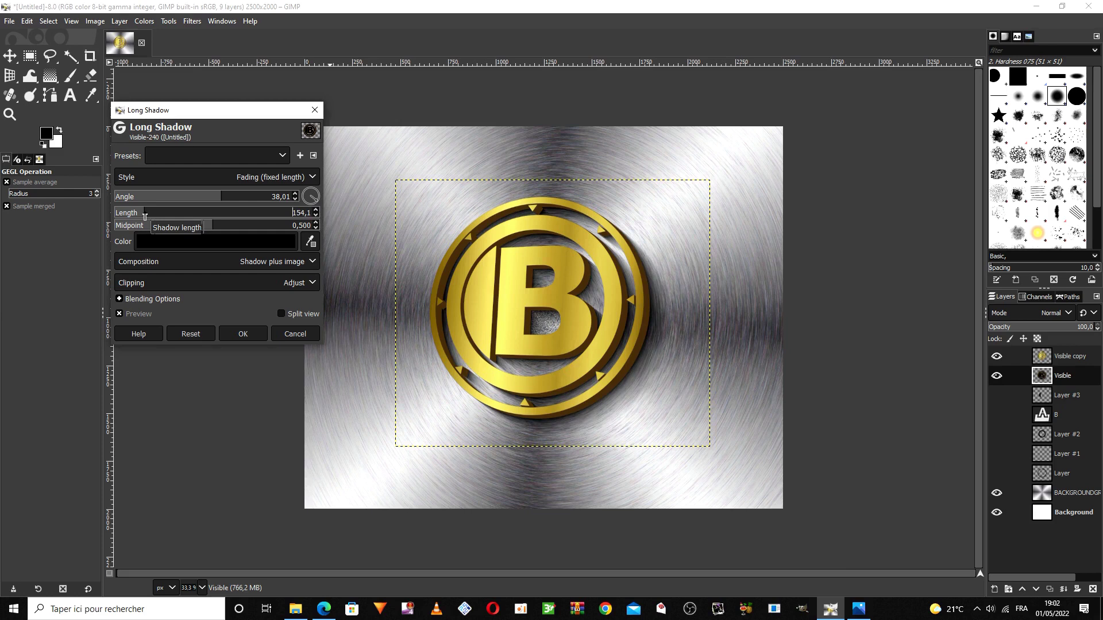
left_click(232, 227)
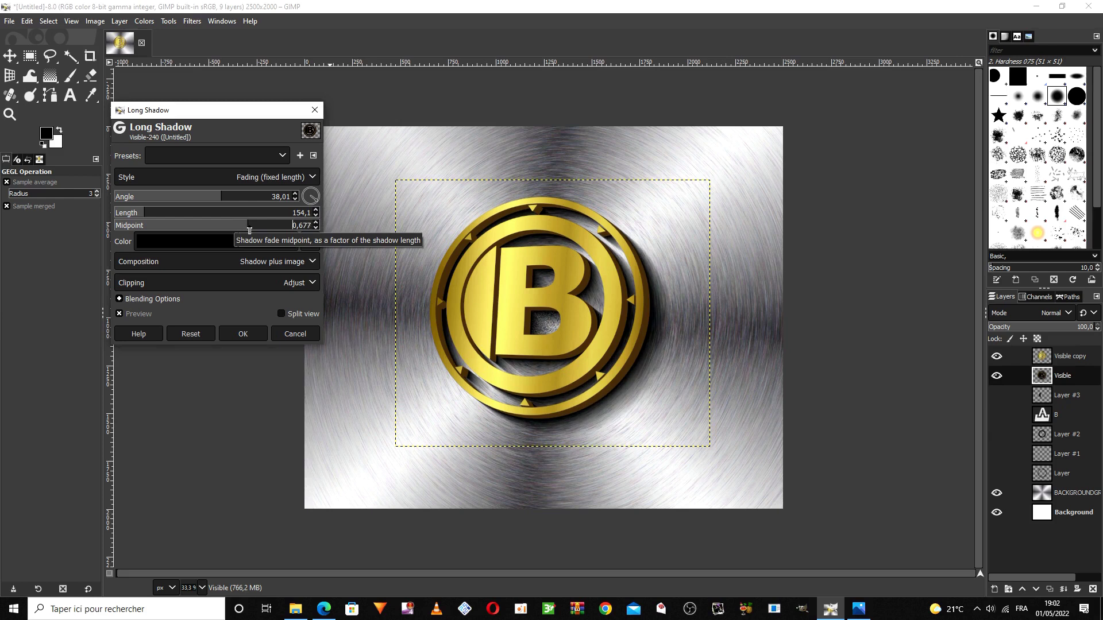
left_click(255, 335)
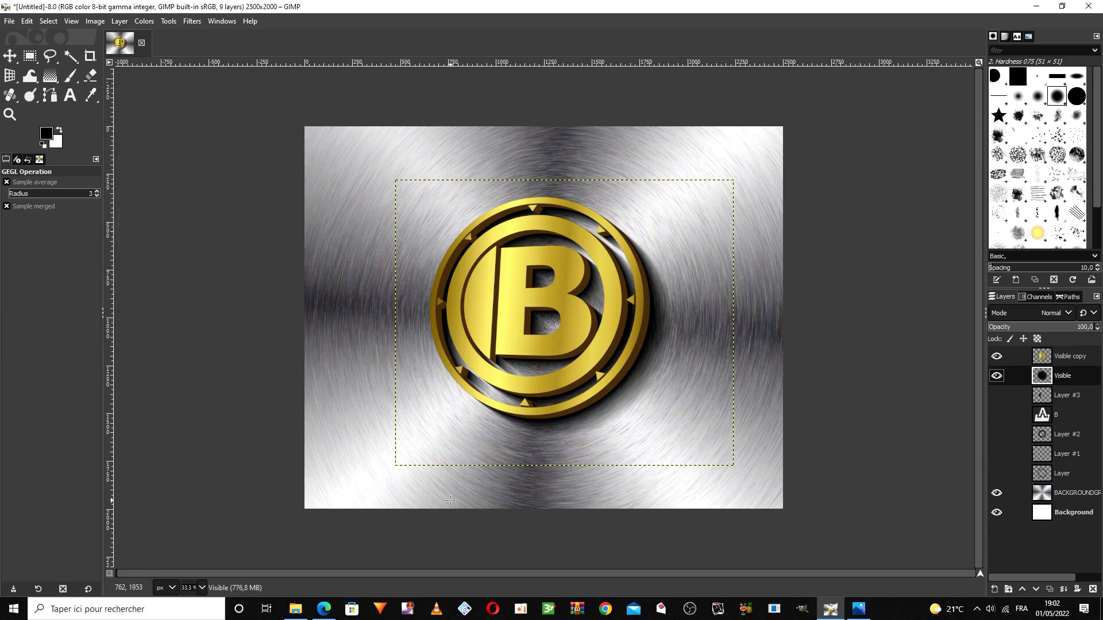
Step: Create a new transparent 2500 × 2000 px layer above the gold logo copy
left_click(202, 588)
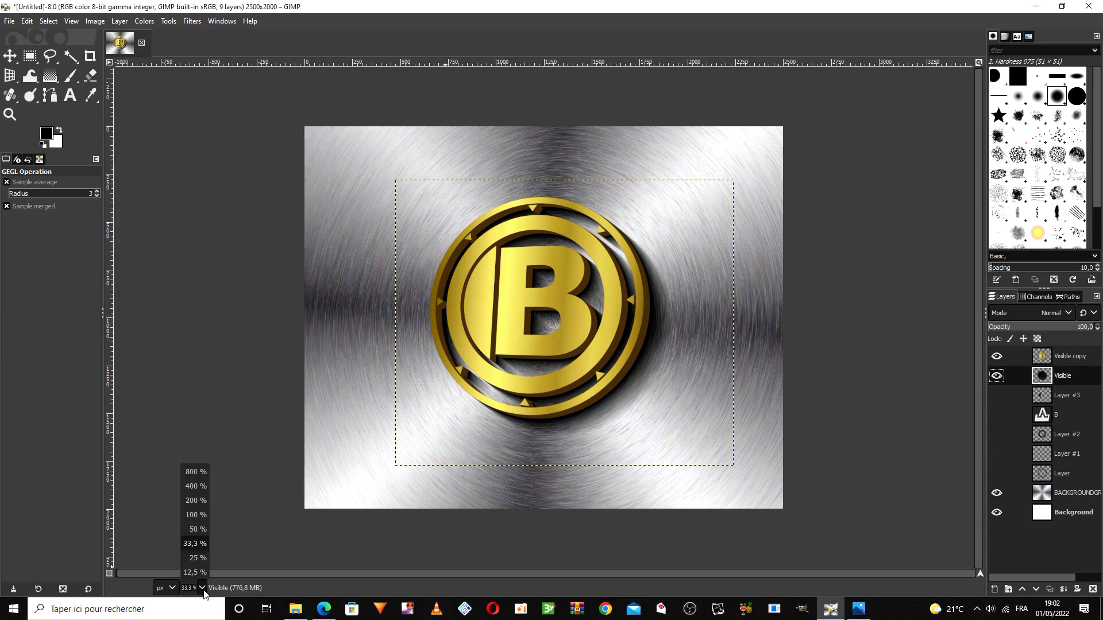
left_click(197, 524)
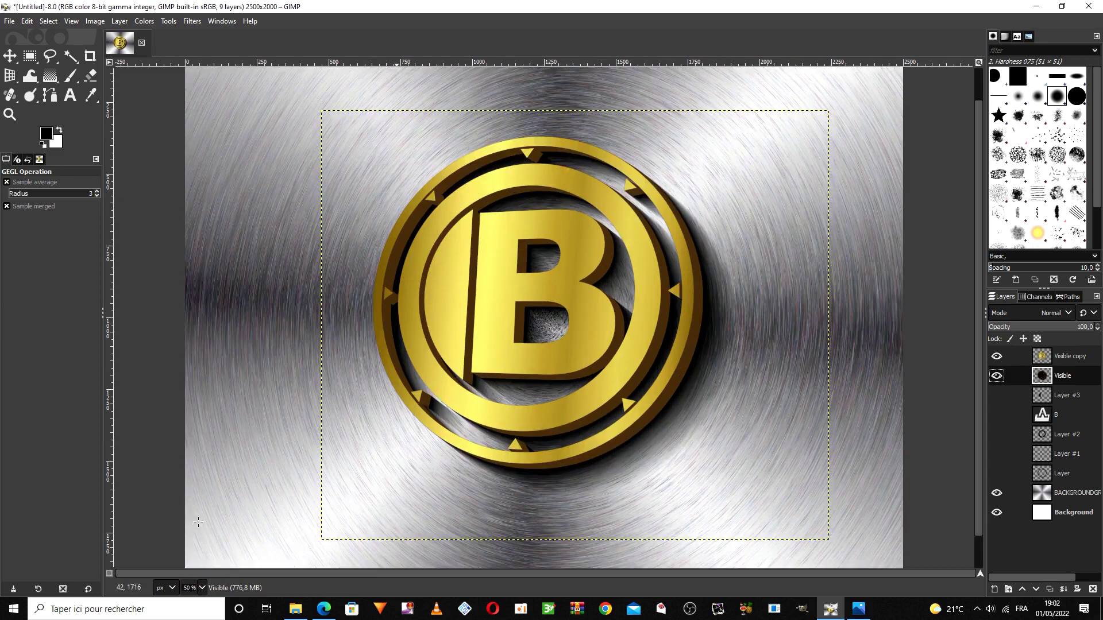
left_click(1086, 359)
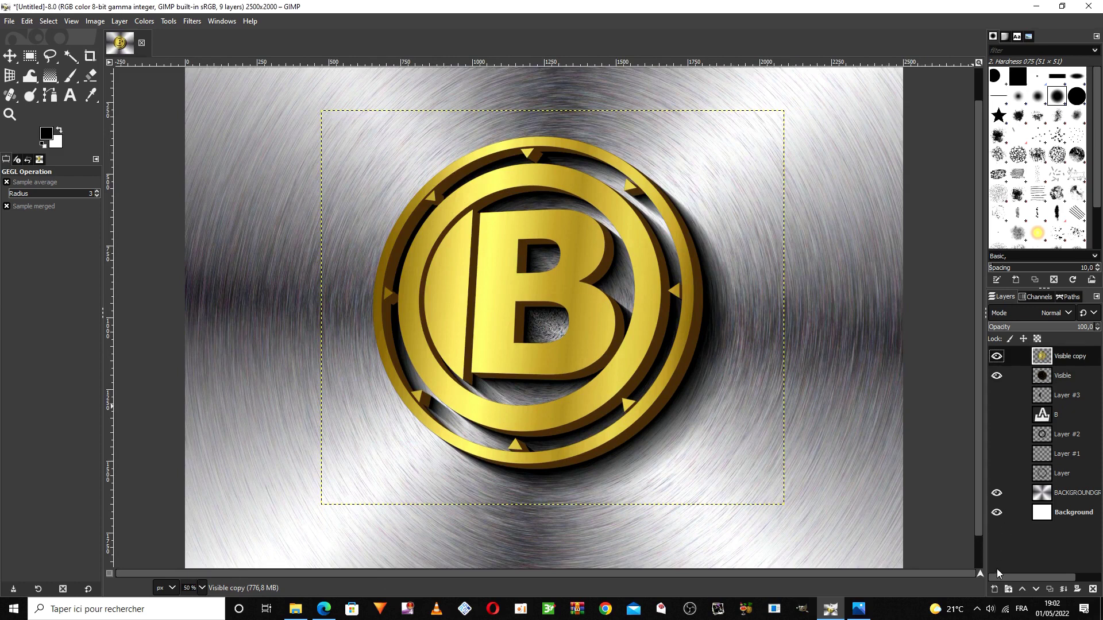
left_click(995, 589)
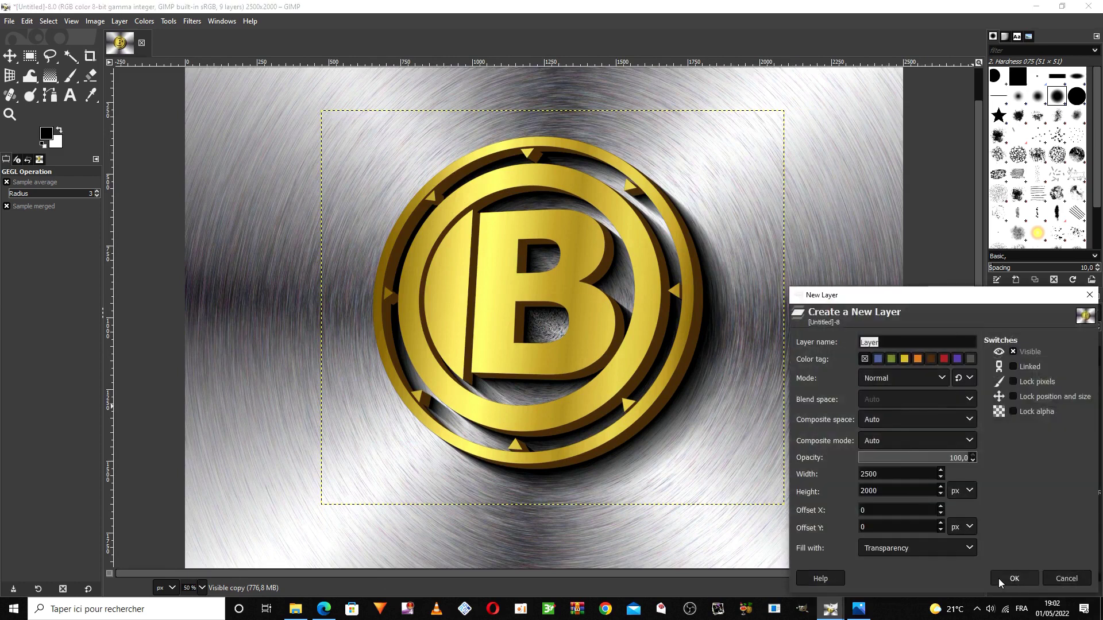
left_click(999, 581)
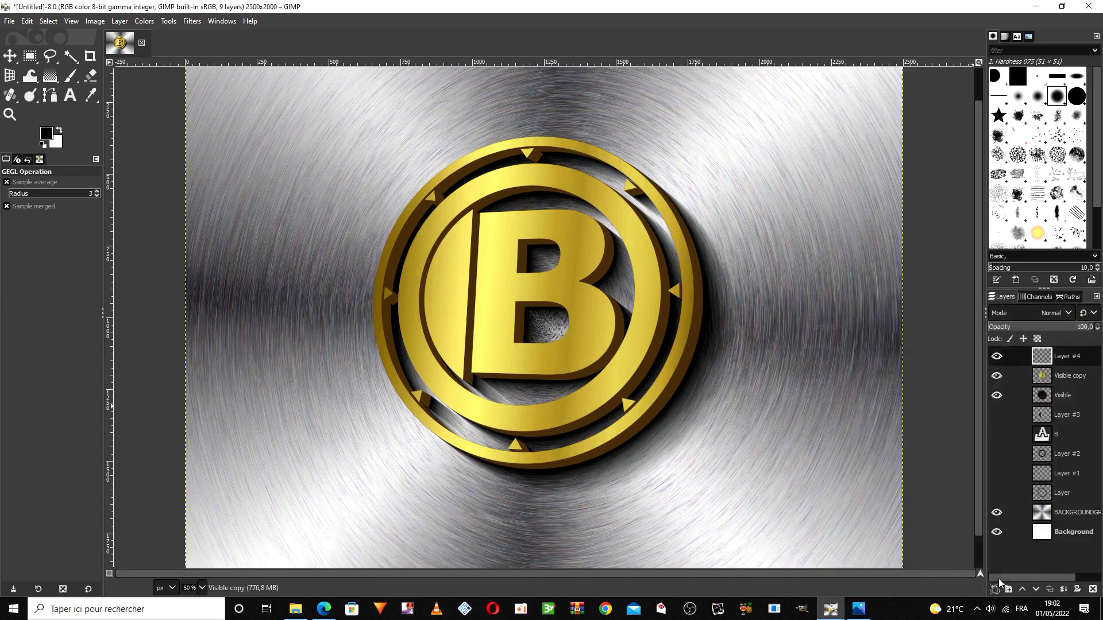
Step: With white as the foreground color, trace a path down the inner disc's straight edge and around its lower-left curve
left_click(202, 587)
left_click(195, 519)
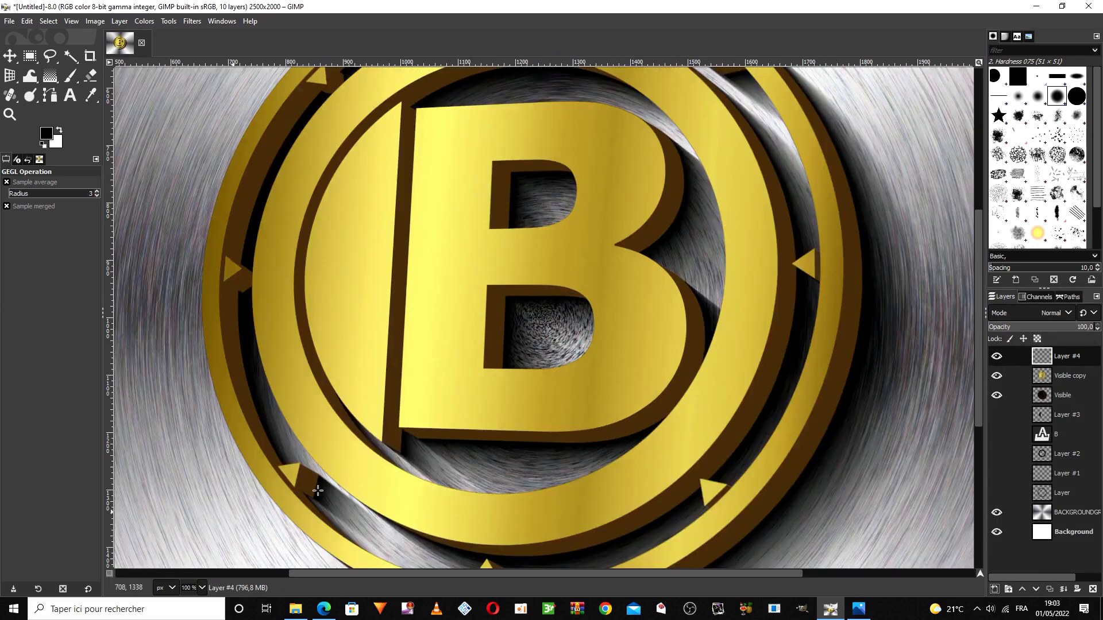
scroll(506, 443, "up", 5)
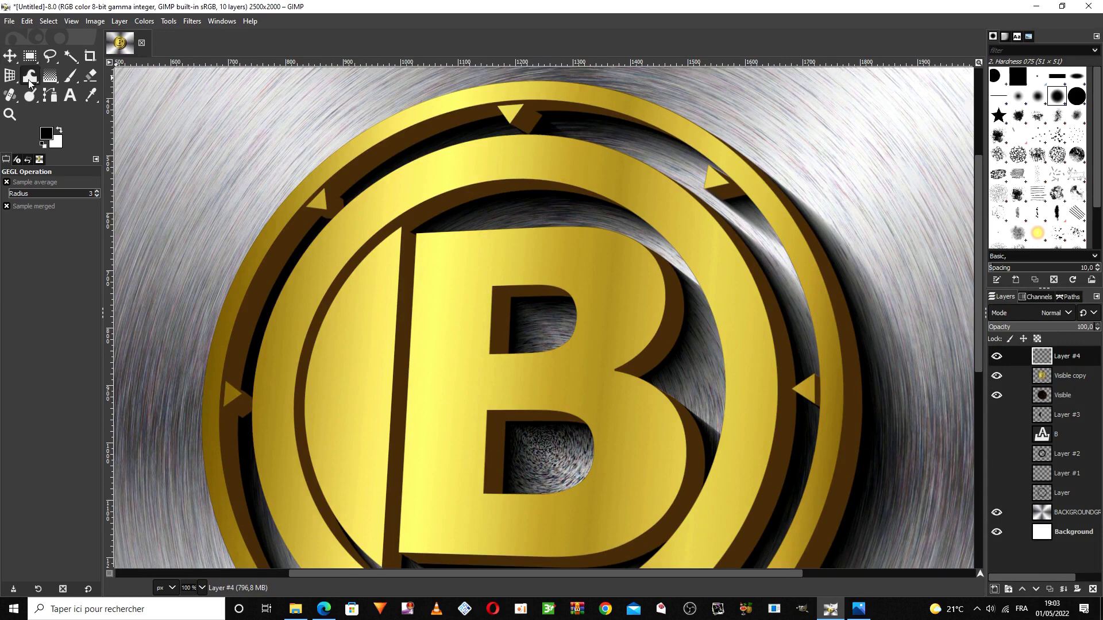
left_click(50, 95)
left_click(59, 132)
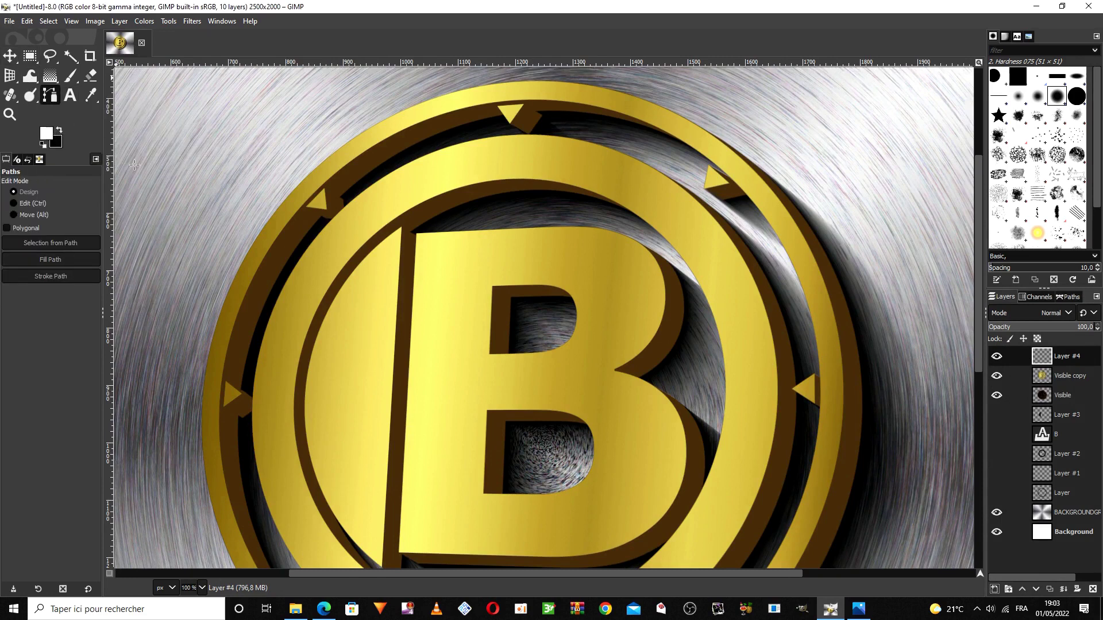
left_click(401, 226)
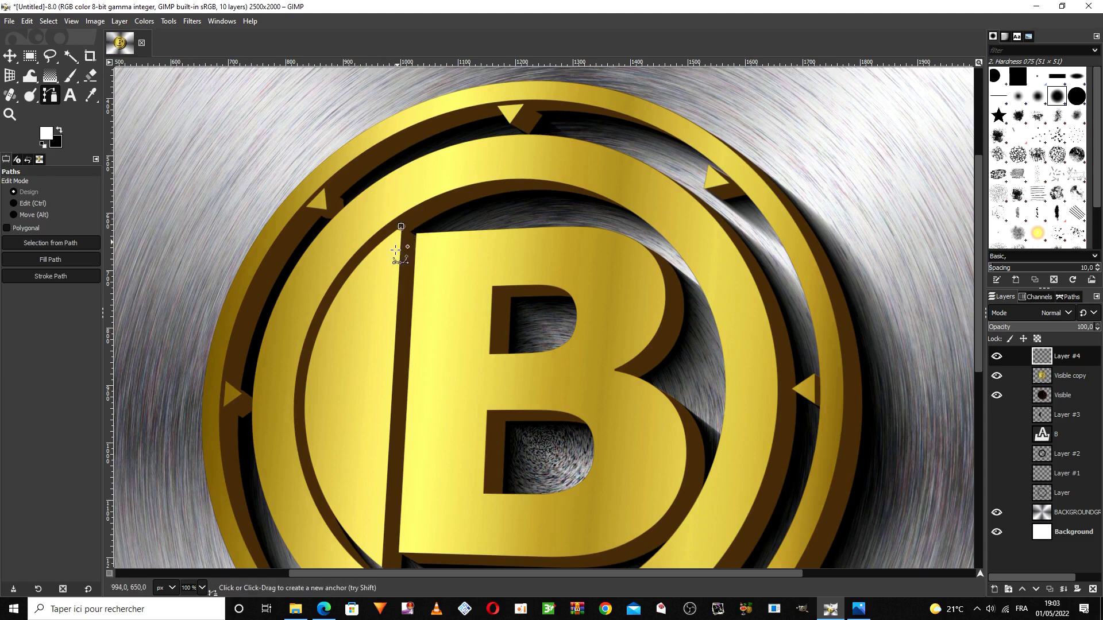
scroll(401, 276, "down", 3)
left_click(381, 441)
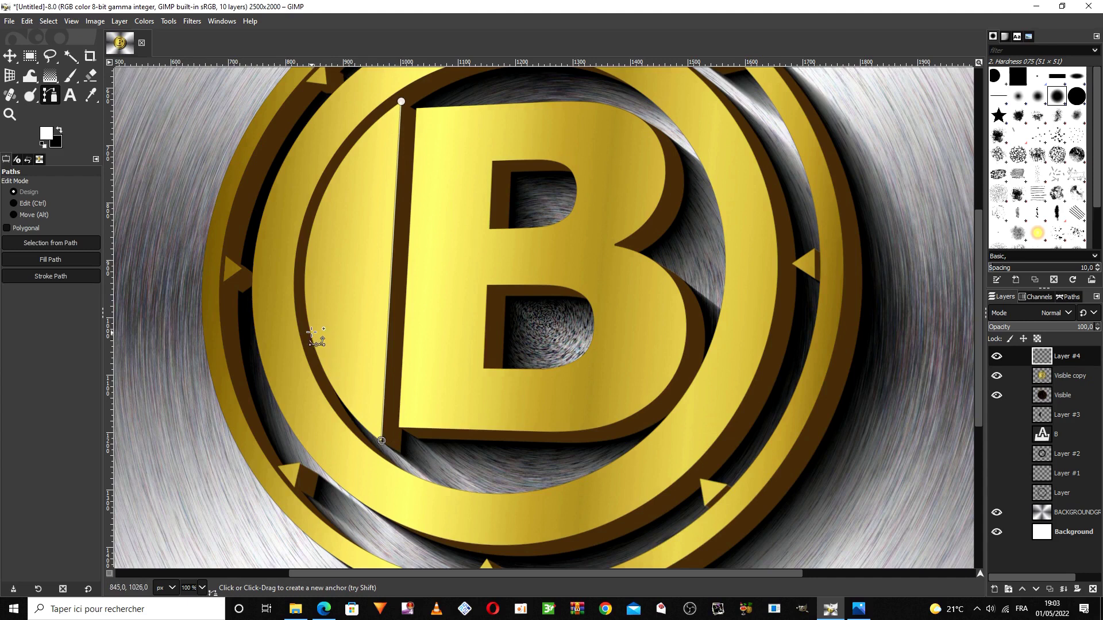
mouse_move(311, 332)
left_mouse_down()
mouse_move(310, 287)
mouse_move(286, 246)
mouse_move(296, 261)
left_mouse_up()
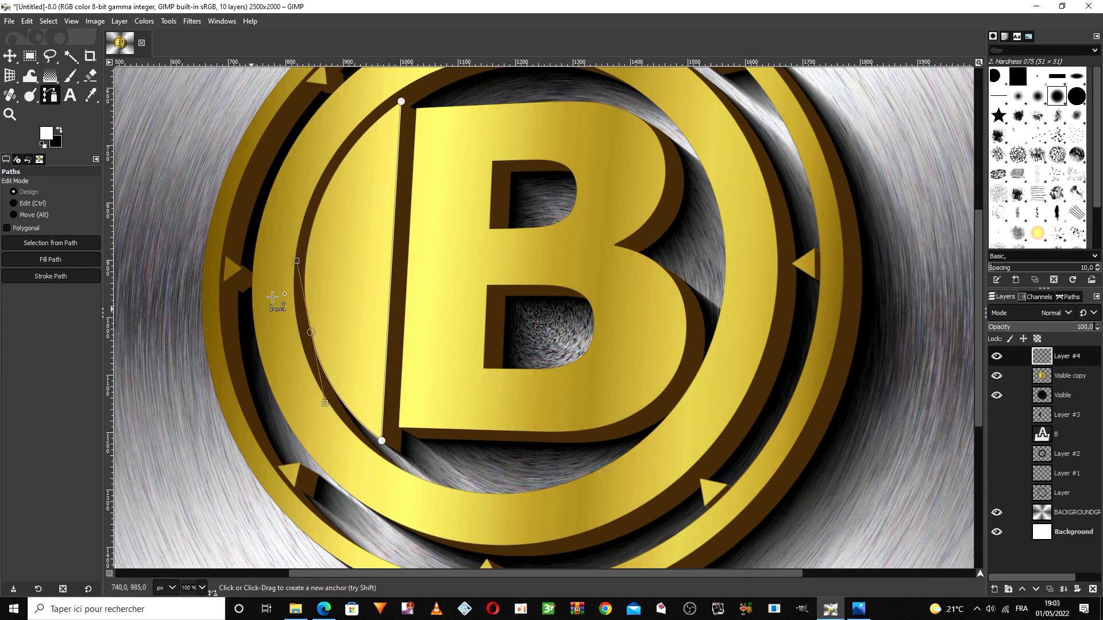
Step: Stroke the inner disc path with a solid white 1.5 px line
left_click(69, 275)
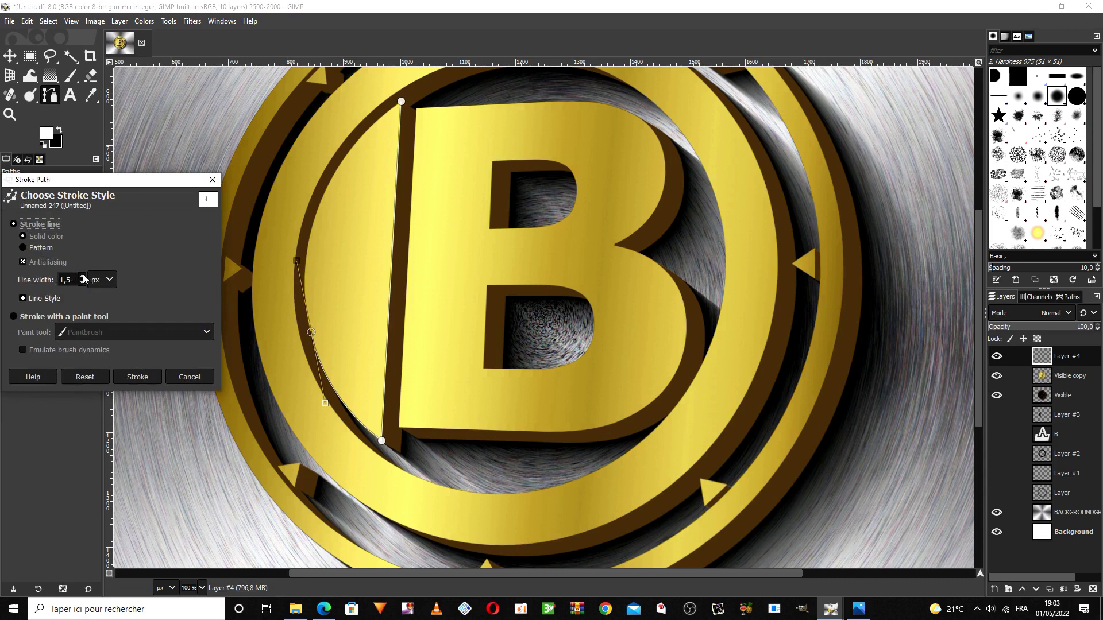
left_click(138, 377)
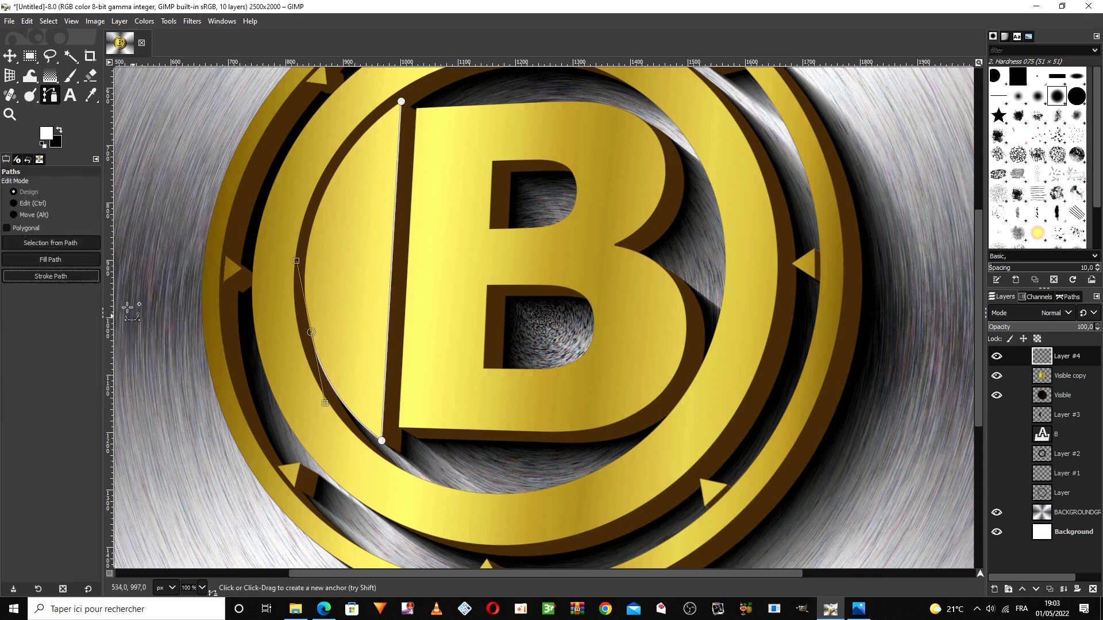
left_click(10, 55)
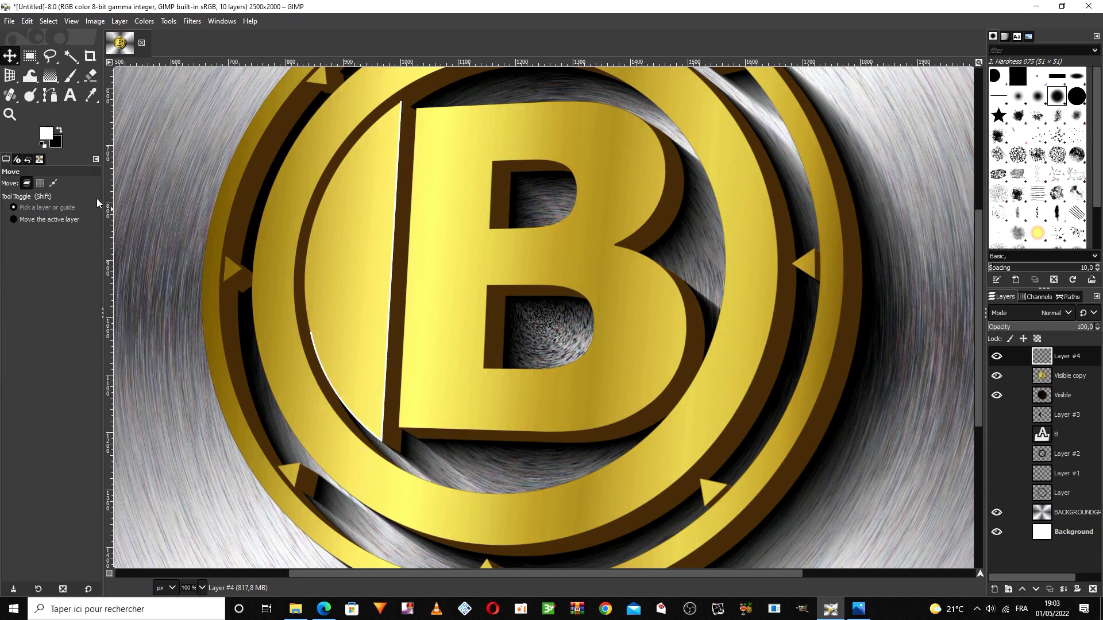
Step: Trace the left and top edges of the B's lower hole with a curved path and stroke it in white
left_click(52, 99)
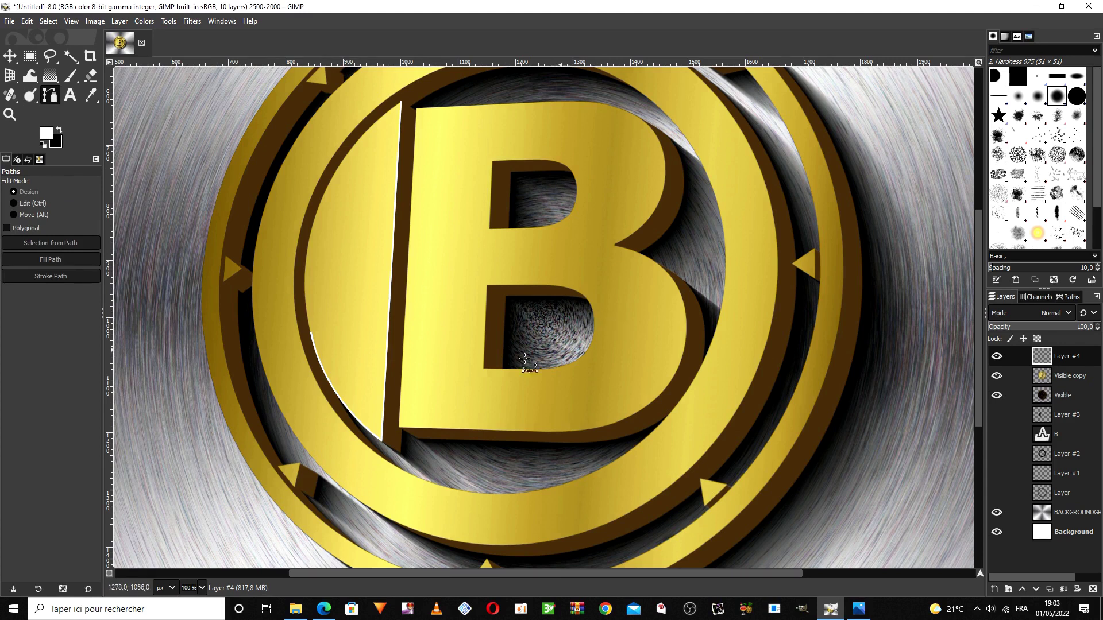
left_click(484, 368)
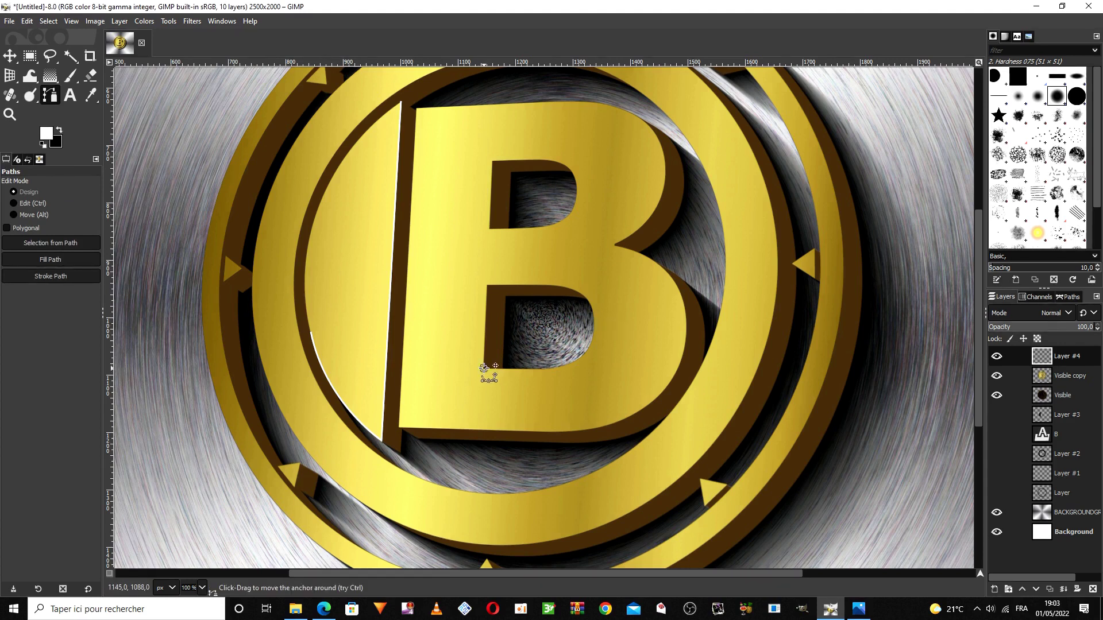
left_click(487, 285)
left_click_drag(590, 304, 598, 335)
left_click_drag(534, 285, 534, 286)
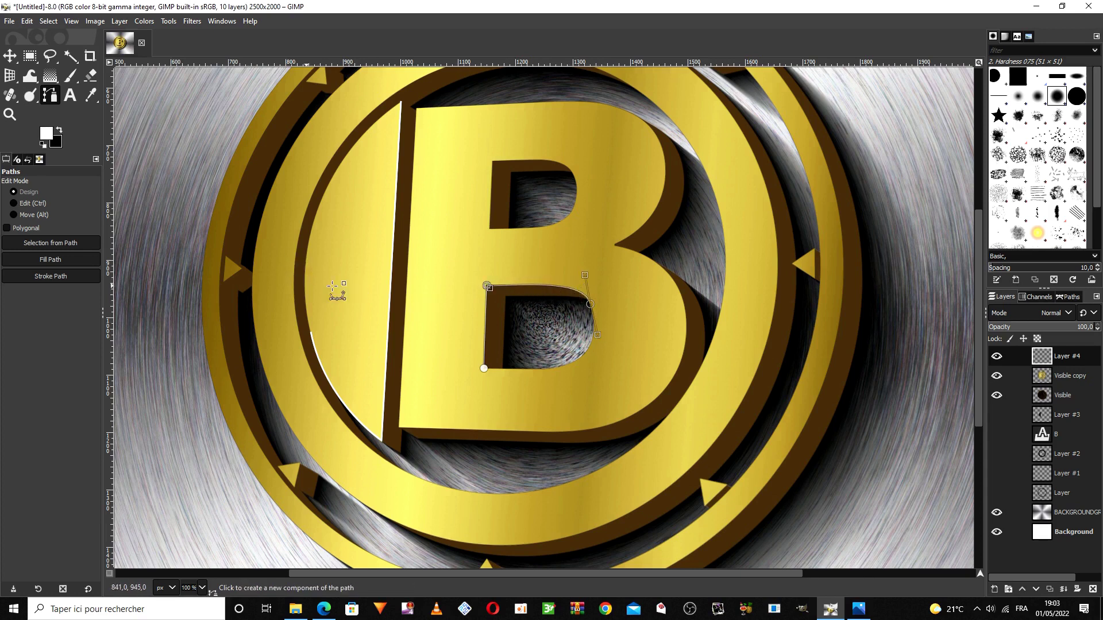
left_click(87, 278)
left_click(147, 378)
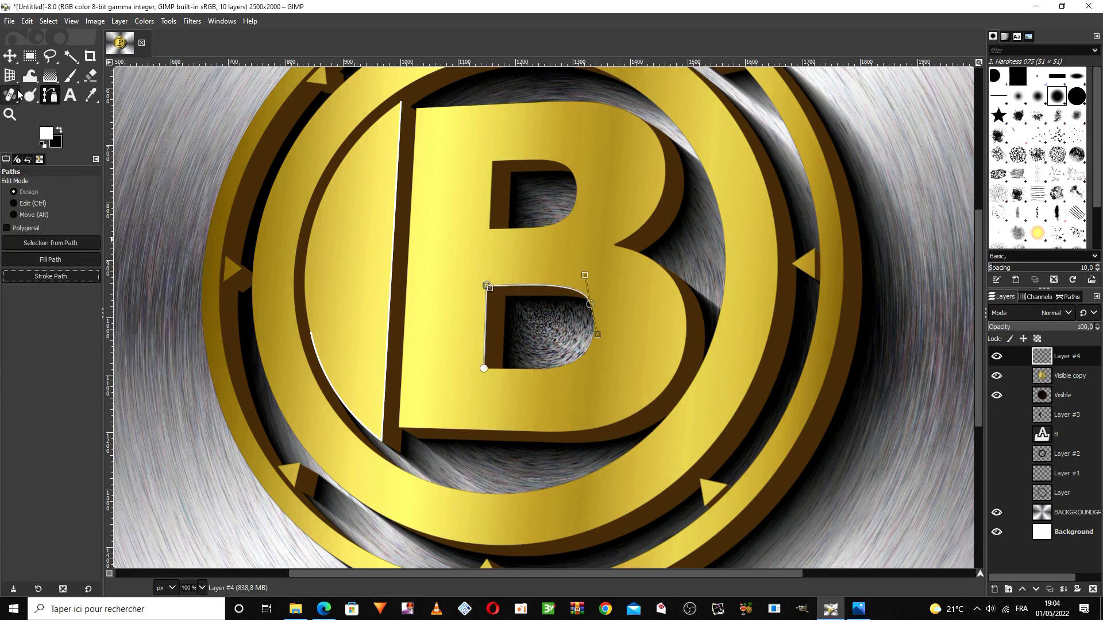
left_click(9, 58)
Step: Trace and stroke white highlights along the B's upper hole and around its lower bowl and bottom edge
left_click(50, 95)
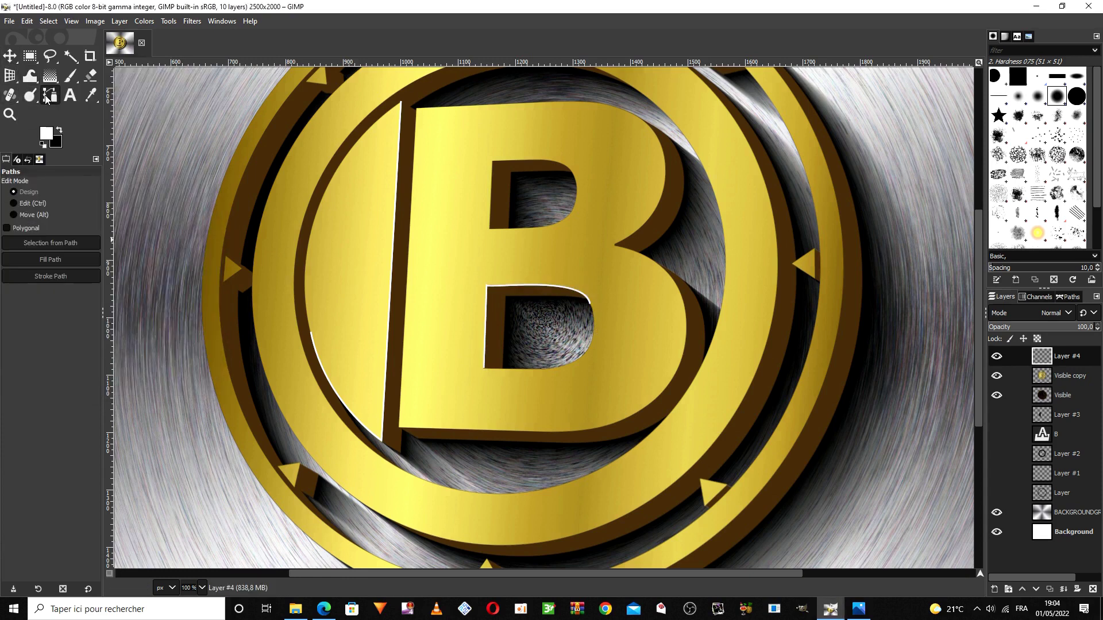
left_click(493, 163)
left_click(629, 111)
left_click(614, 246)
left_click(659, 396)
left_click(399, 427)
left_click_drag(658, 397, 591, 458)
left_click(51, 276, "shift")
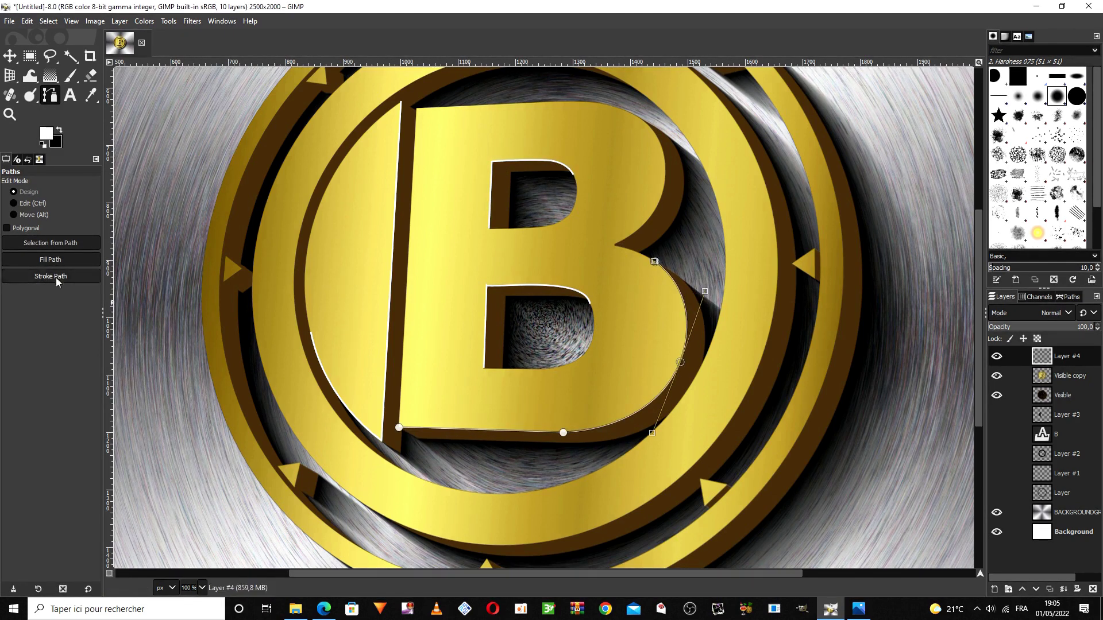
Step: Trace and stroke white highlights along the B's upper bowl and the inner ring's inner and outer edges
scroll(460, 288, "up", 3)
left_click(633, 212)
left_click_drag(377, 233, 244, 336)
scroll(459, 287, "down", 3)
left_click(383, 515)
scroll(459, 345, "up", 3)
scroll(689, 403, "down", 3)
left_click(620, 517)
left_click_drag(777, 275, 781, 442)
Step: Trace the outer ring's inner edge around its top and left side, and stroke the path in white
scroll(781, 442, "up", 3)
left_click(226, 368)
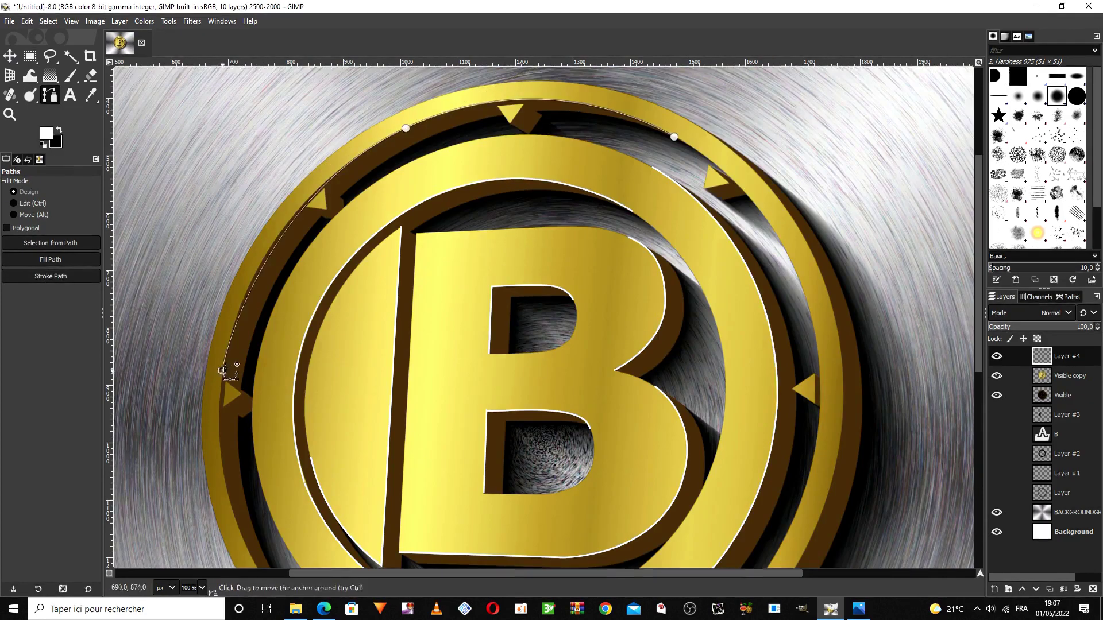
scroll(459, 345, "down", 6)
left_click(51, 276)
left_click(138, 379)
Step: Trace the outer ring's outer edge with a curved path down its right side toward the bottom
scroll(459, 345, "up", 3)
scroll(723, 460, "down", 3)
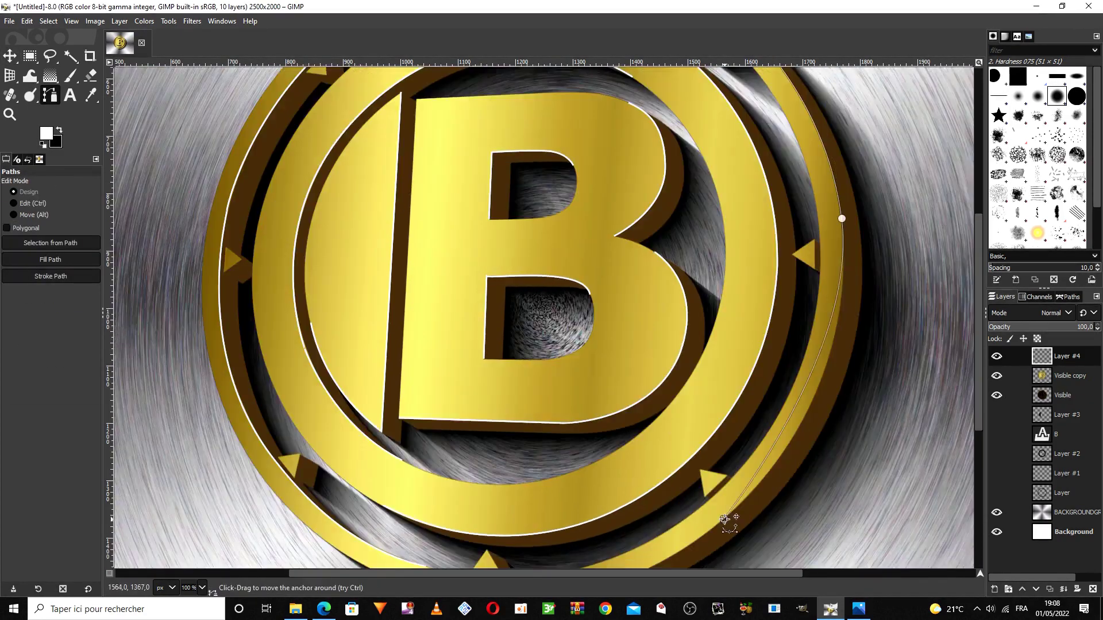
left_click(724, 395)
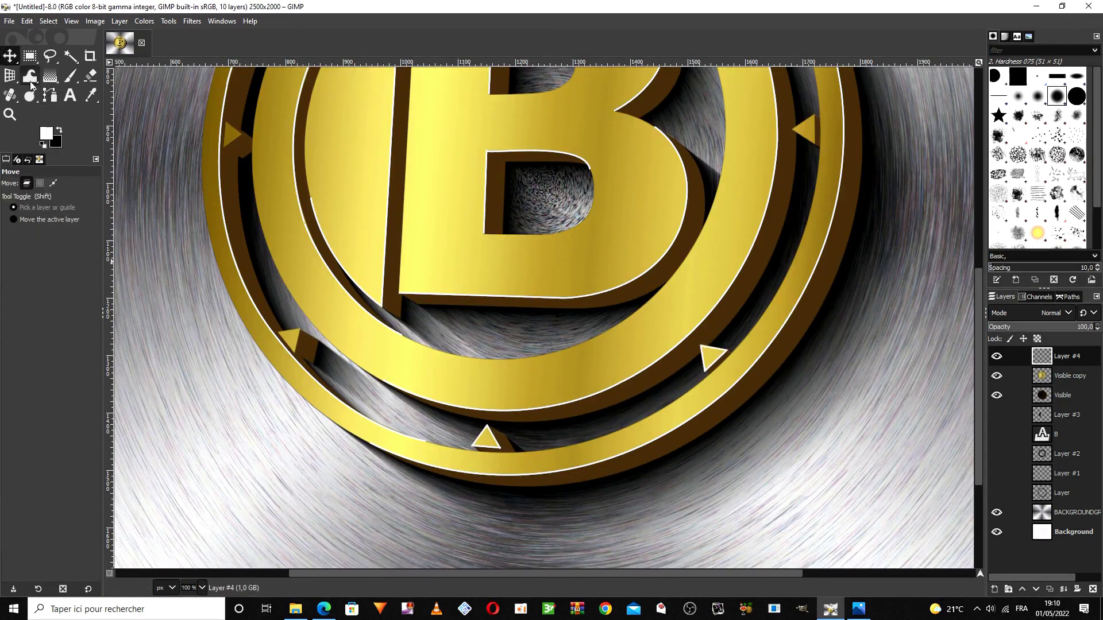
Step: Outline the outer ring's left triangle marker with a path and stroke it in white
scroll(865, 425, "up", 5)
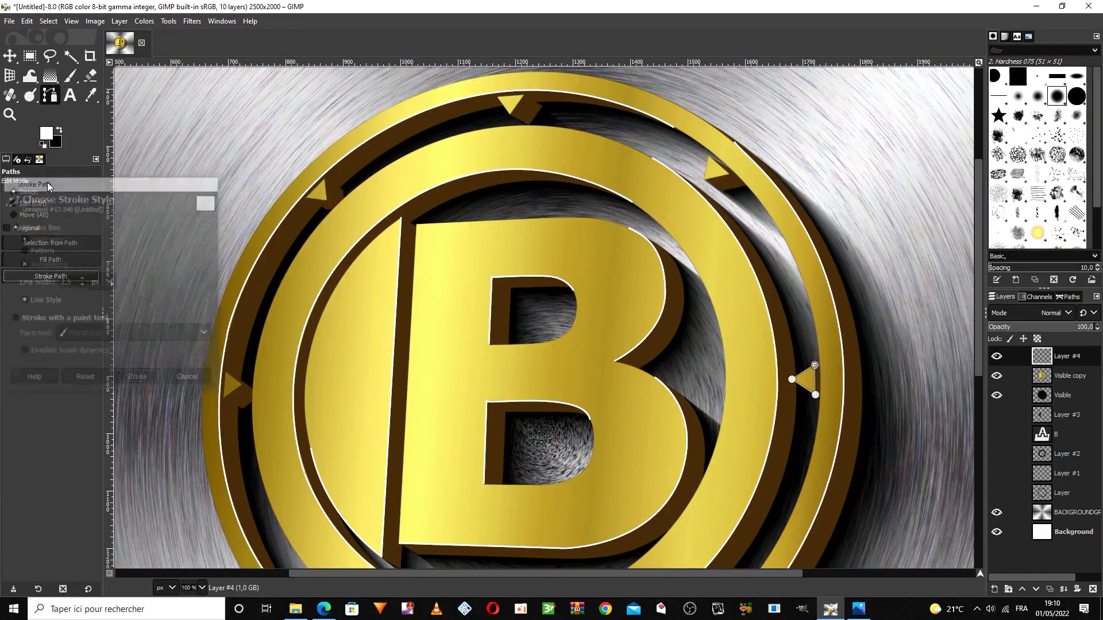
scroll(227, 250, "down", 4)
left_click(226, 247)
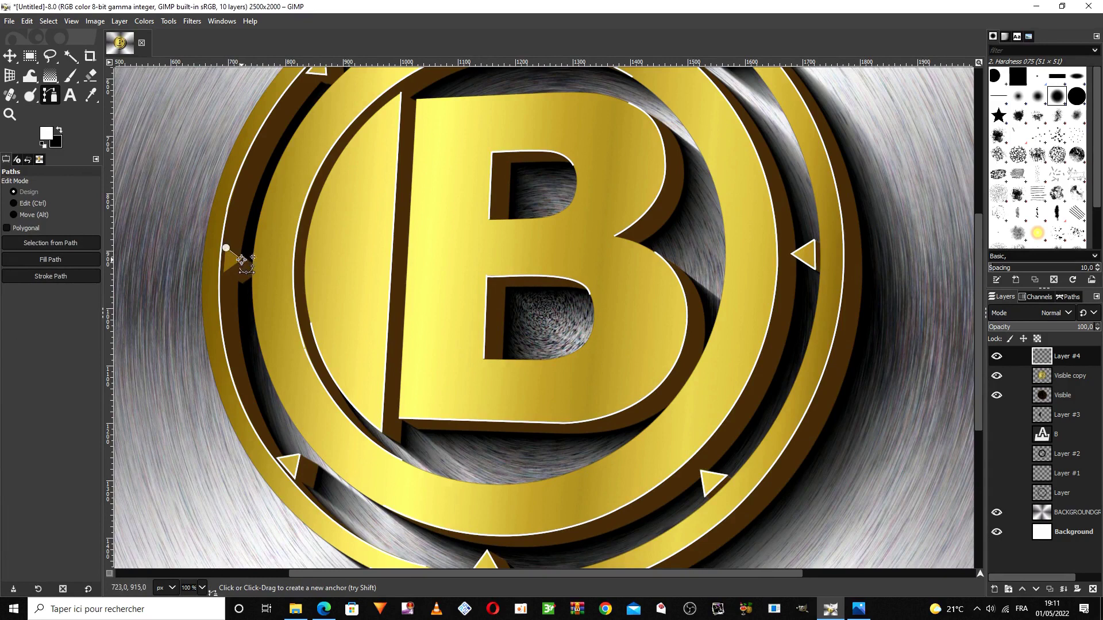
left_click(225, 274)
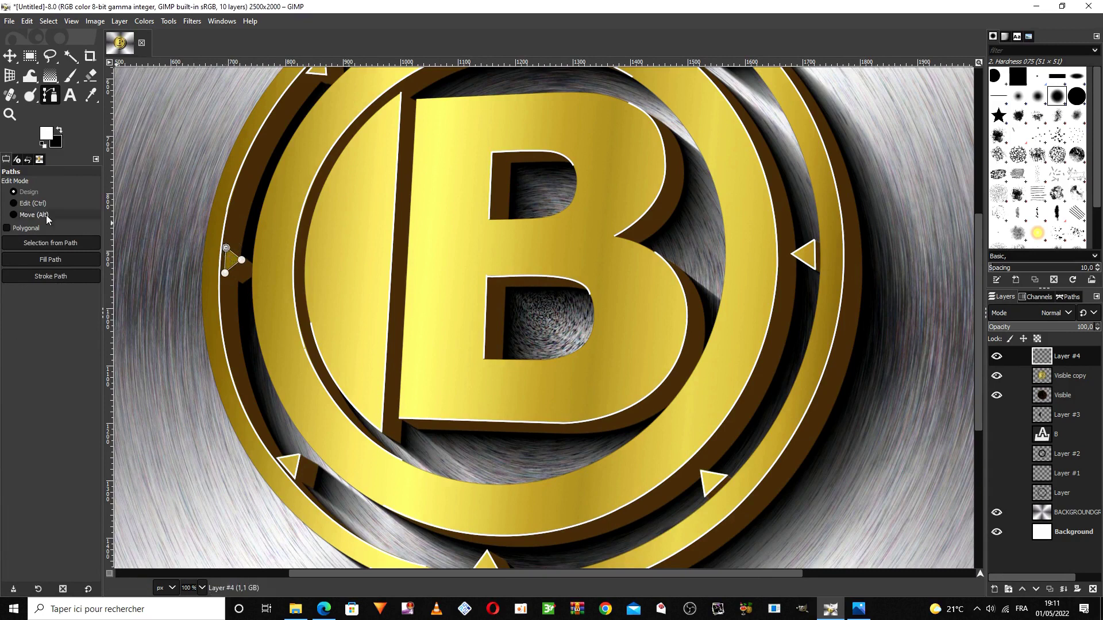
left_click(62, 276)
left_click(138, 382)
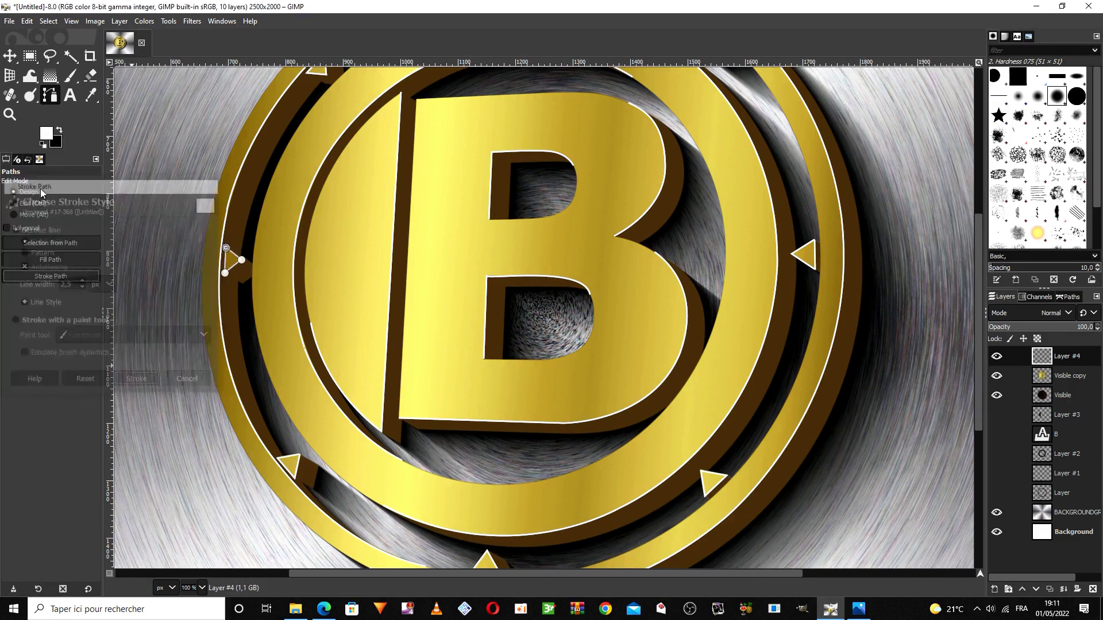
left_click(10, 56)
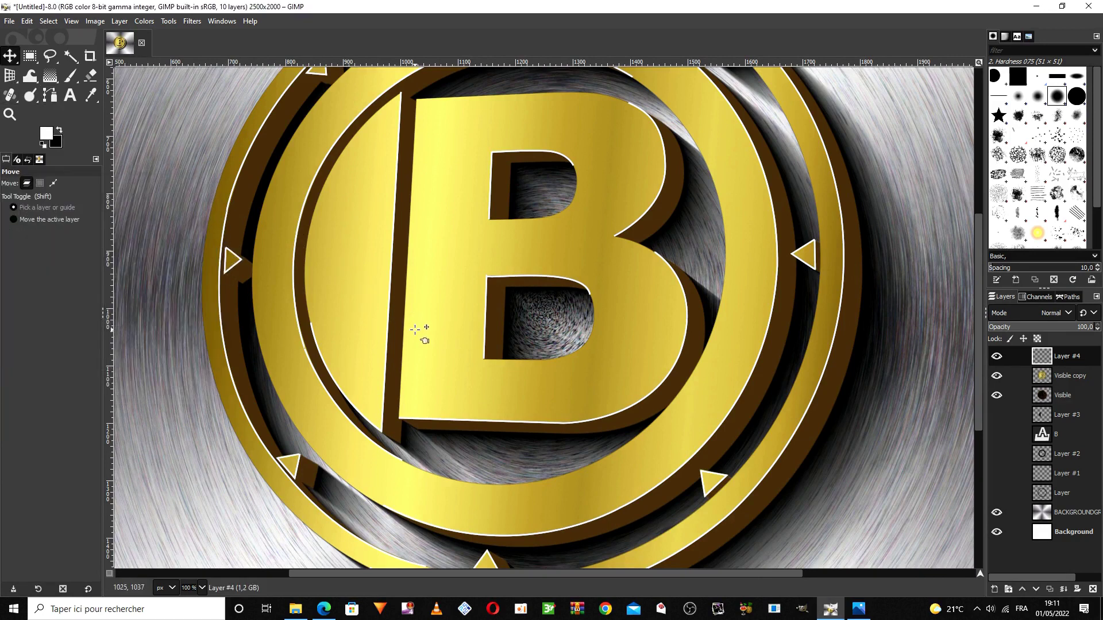
Step: Switch to the Ellipse Select tool and enable feathered edges for it
scroll(415, 329, "up", 3)
scroll(415, 329, "up", 3)
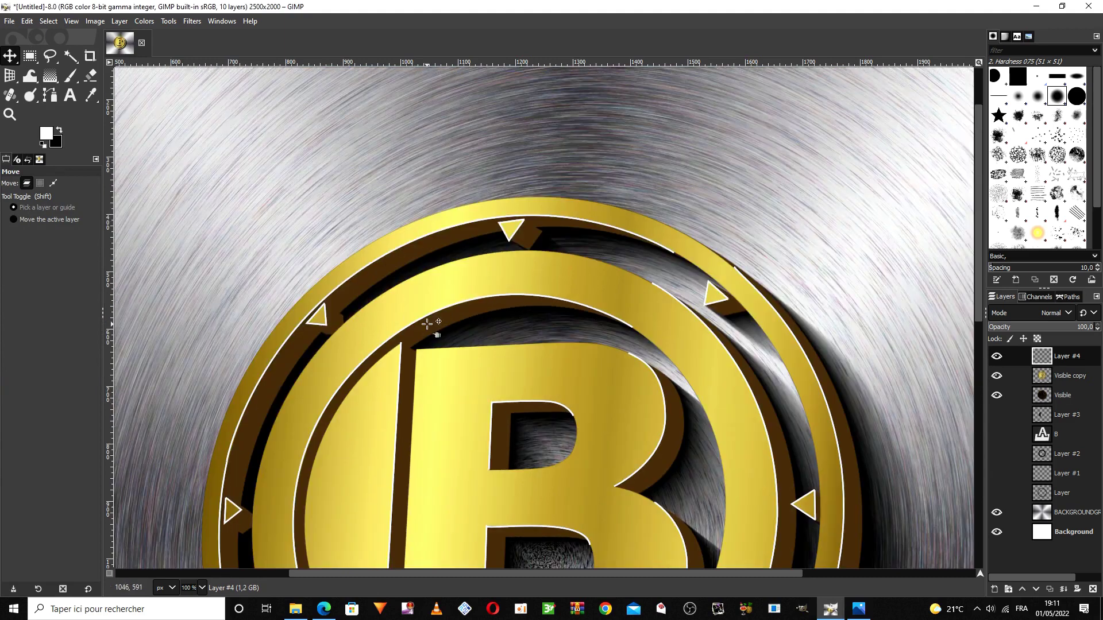
left_click(28, 56)
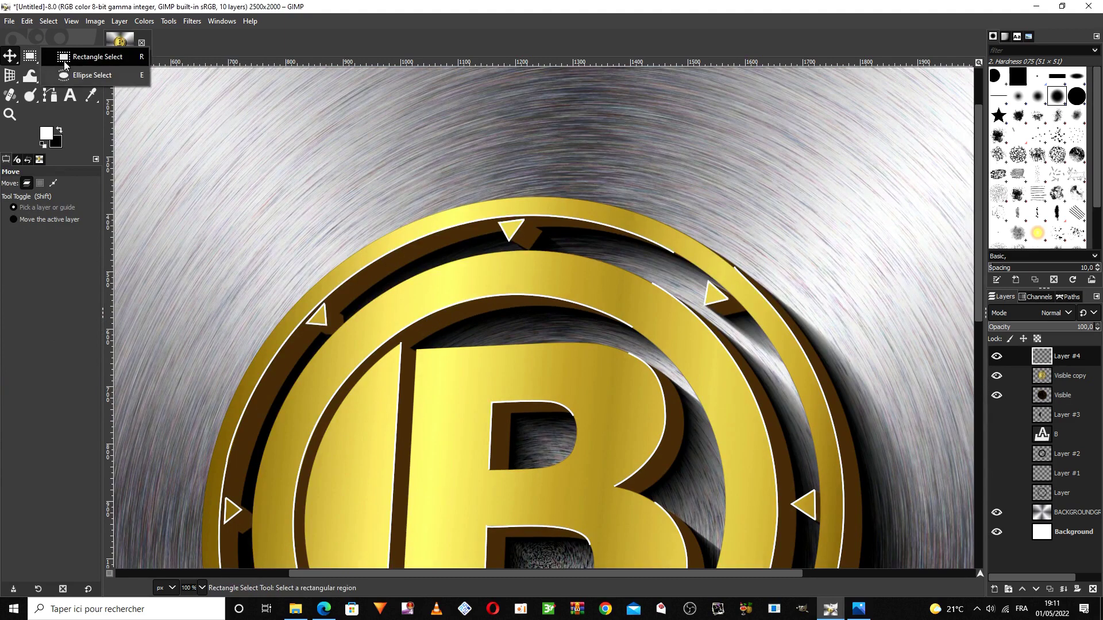
left_click(108, 77)
left_click(168, 21)
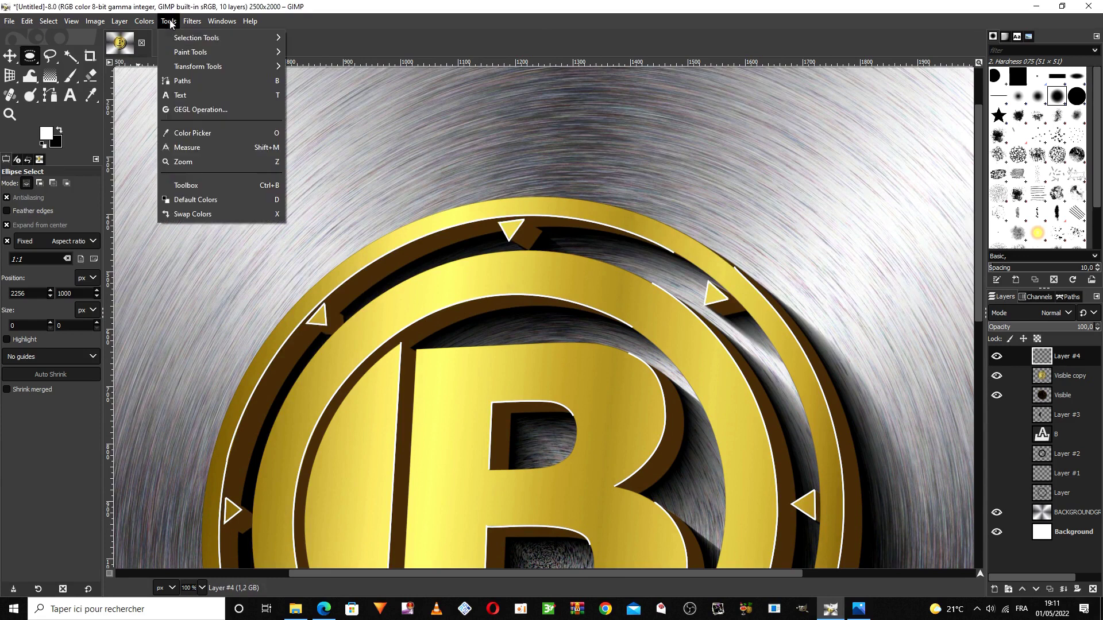
mouse_move(230, 38)
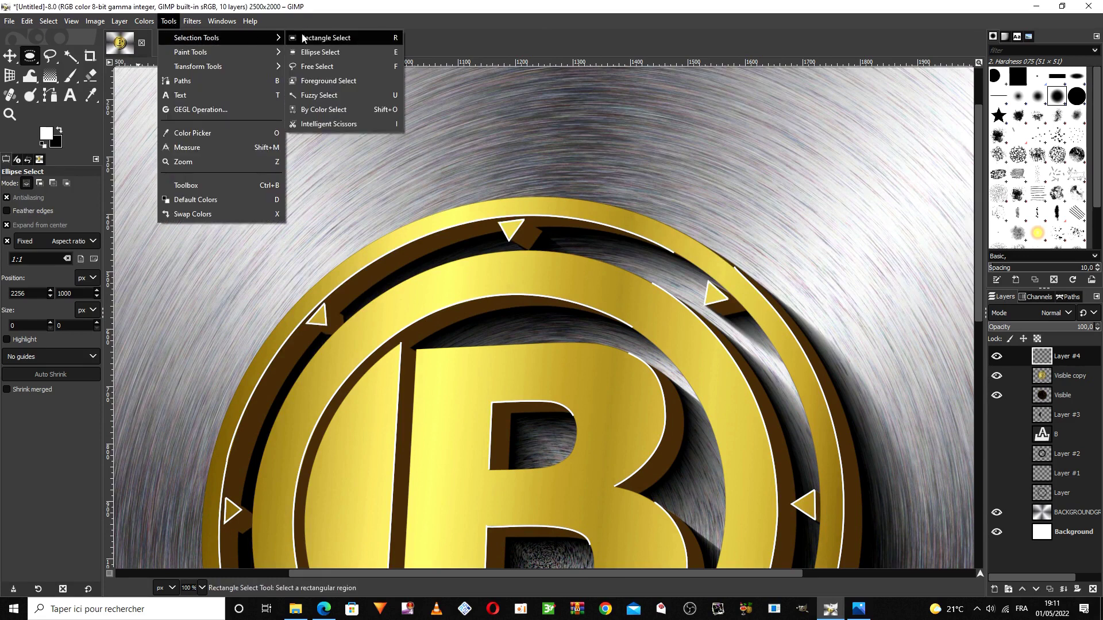
left_click(356, 52)
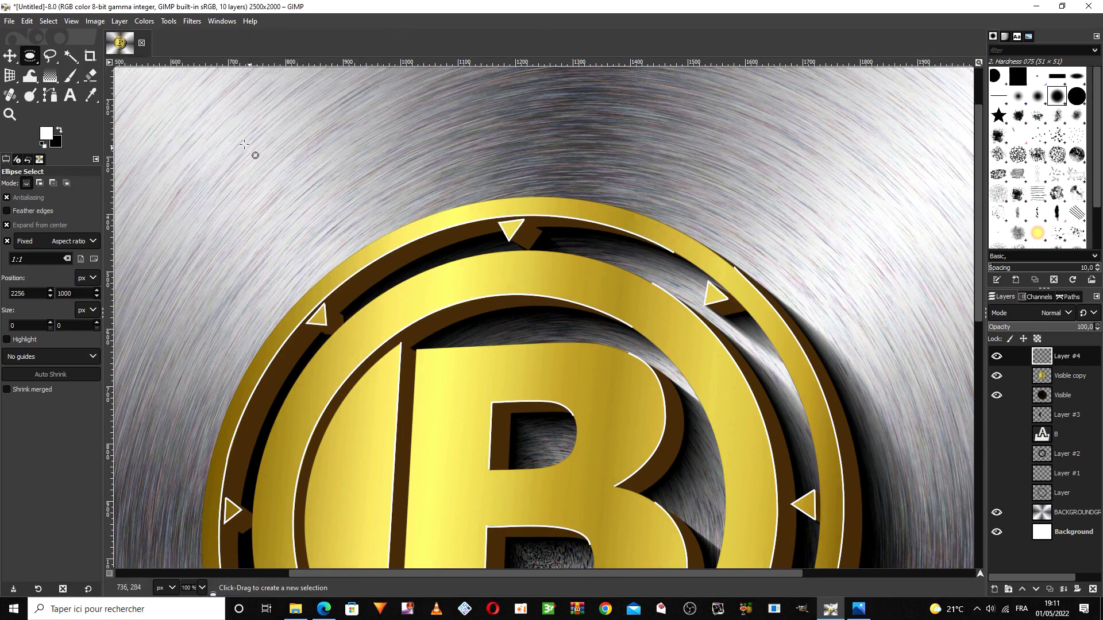
left_click(23, 211)
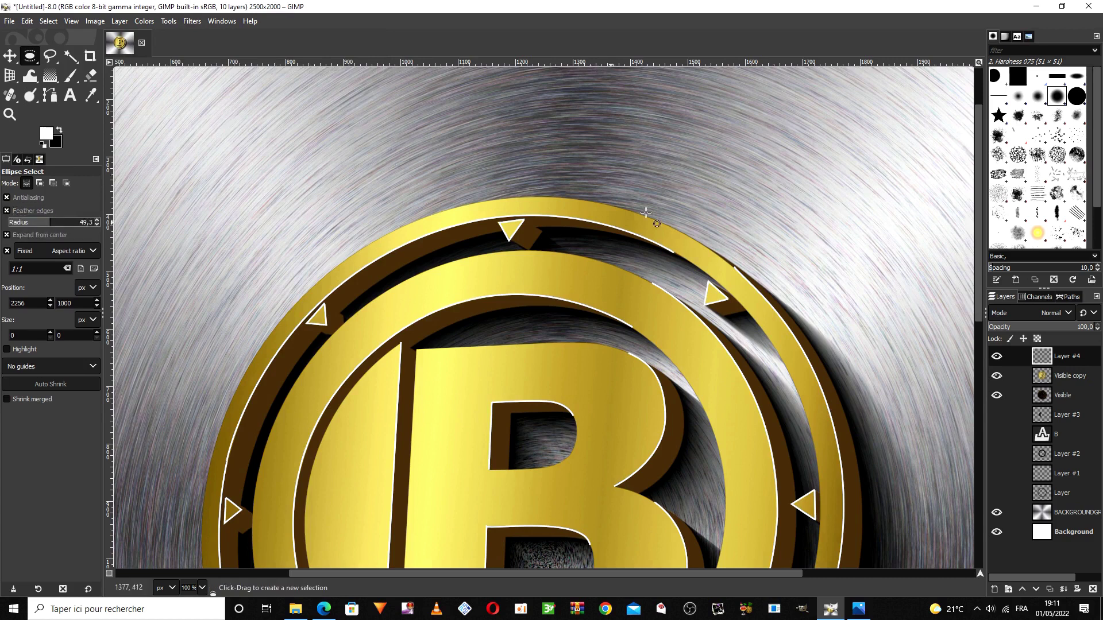
Step: Select a feathered circle about 134 px wide over the highlight's end on the outer ring's upper right and cut it
left_click_drag(700, 243, 740, 234)
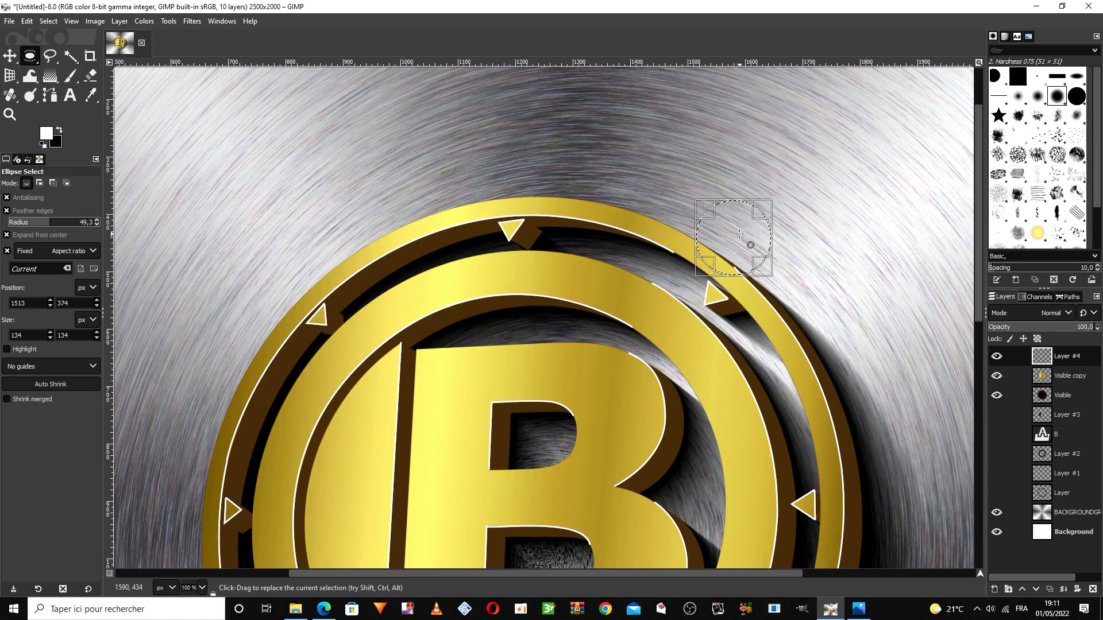
right_click(739, 235)
mouse_move(791, 269)
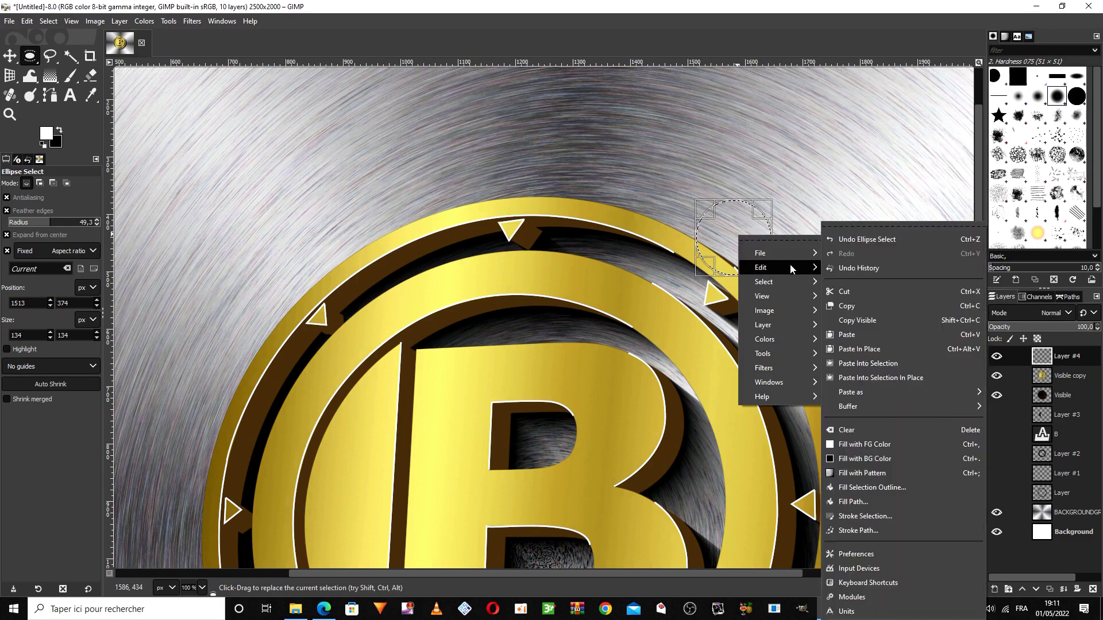
left_click(839, 291)
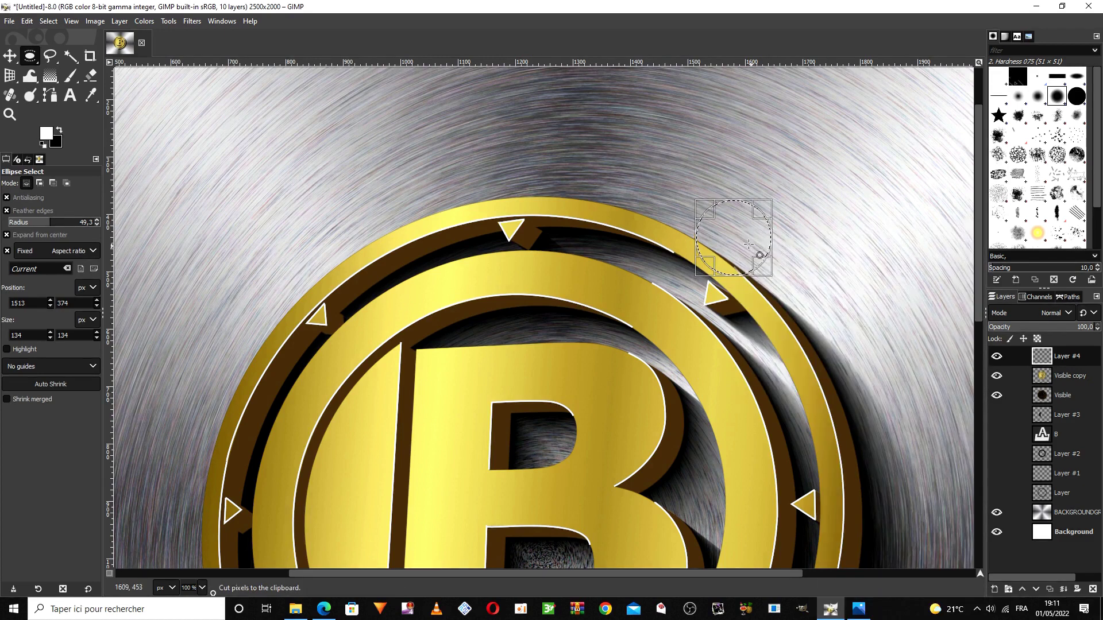
Step: Use a feathered circle about 74 px wide to cut the highlight ends at the B's upper bowl, lower bowl and lower hole
left_click_drag(745, 238, 619, 369)
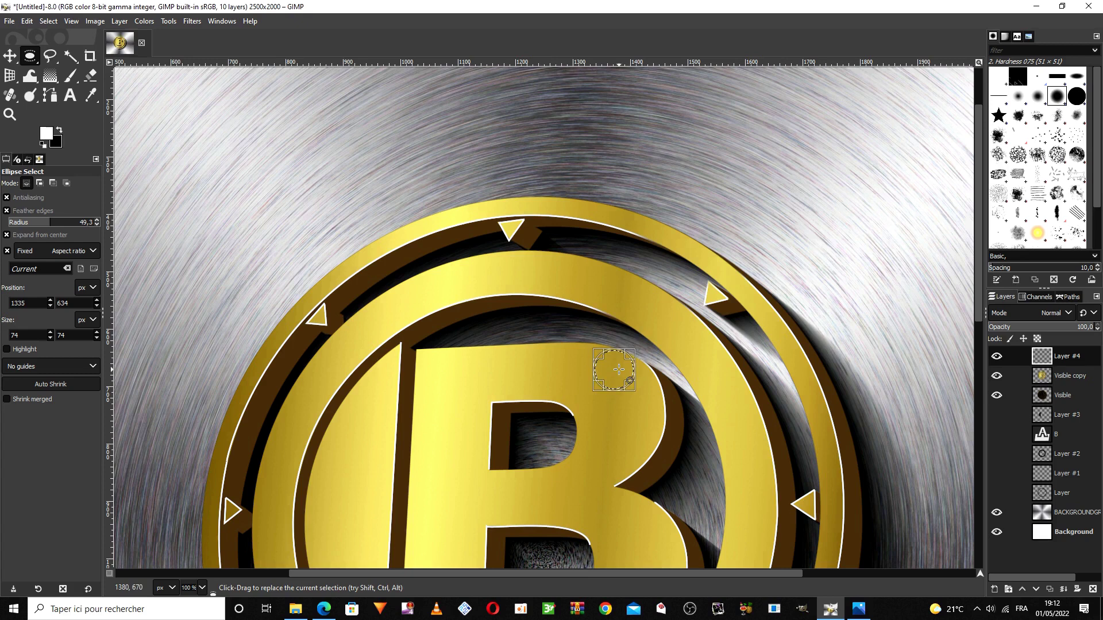
left_click(618, 369)
left_click_drag(619, 369, 645, 526)
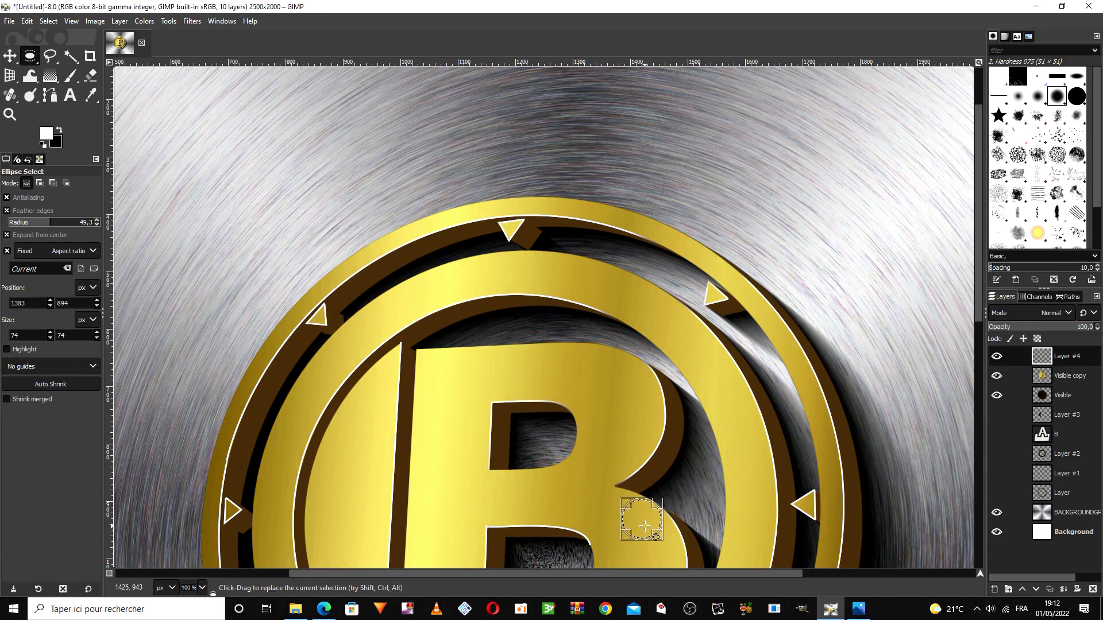
scroll(644, 526, "down", 5)
scroll(677, 373, "up", 3)
left_click_drag(650, 391, 514, 481)
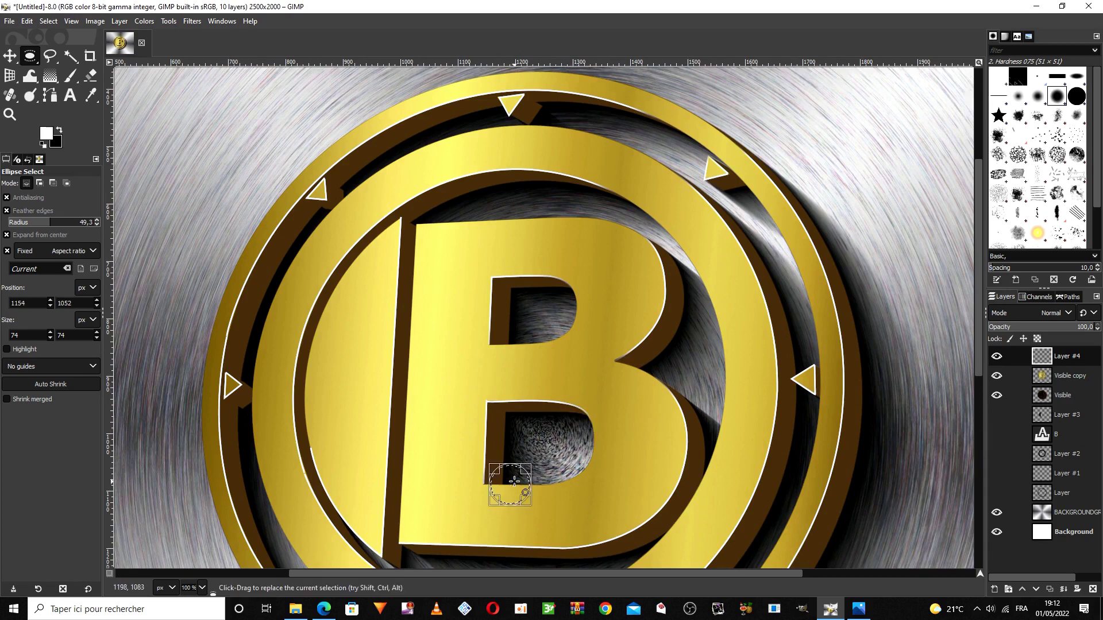
Step: Soften the highlight ends along the inner ring's left and lower-left edges and the outer ring's lower left with the 74 px feathered circle
scroll(662, 447, "down", 2)
left_click_drag(509, 364, 336, 327)
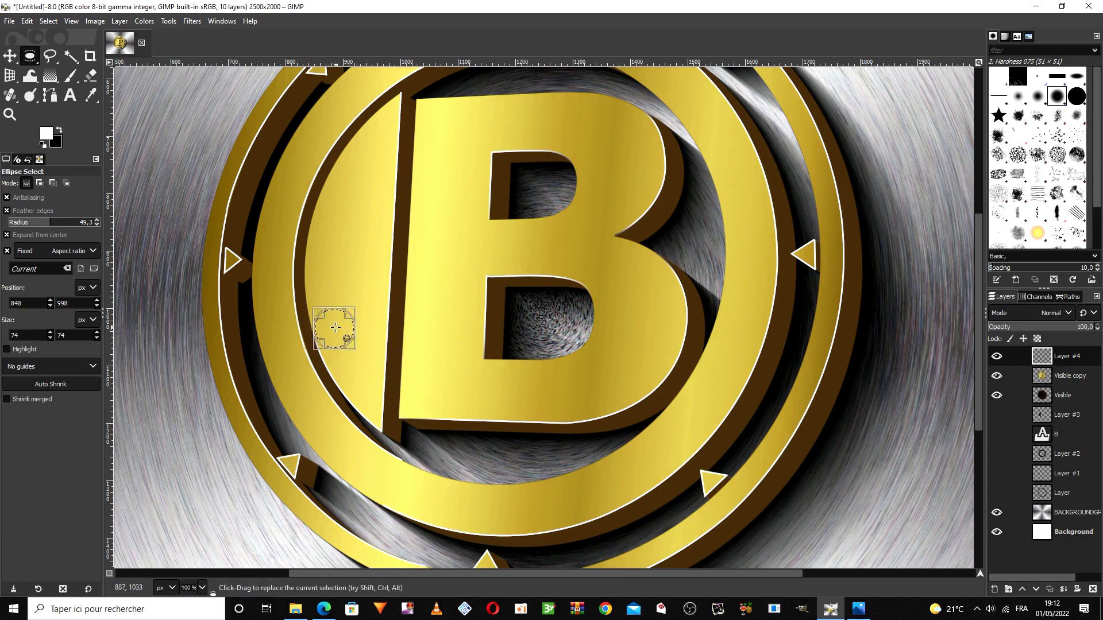
scroll(362, 324, "down", 4)
left_click_drag(334, 202, 441, 355)
left_click_drag(418, 319, 345, 431)
left_click_drag(443, 442, 444, 442)
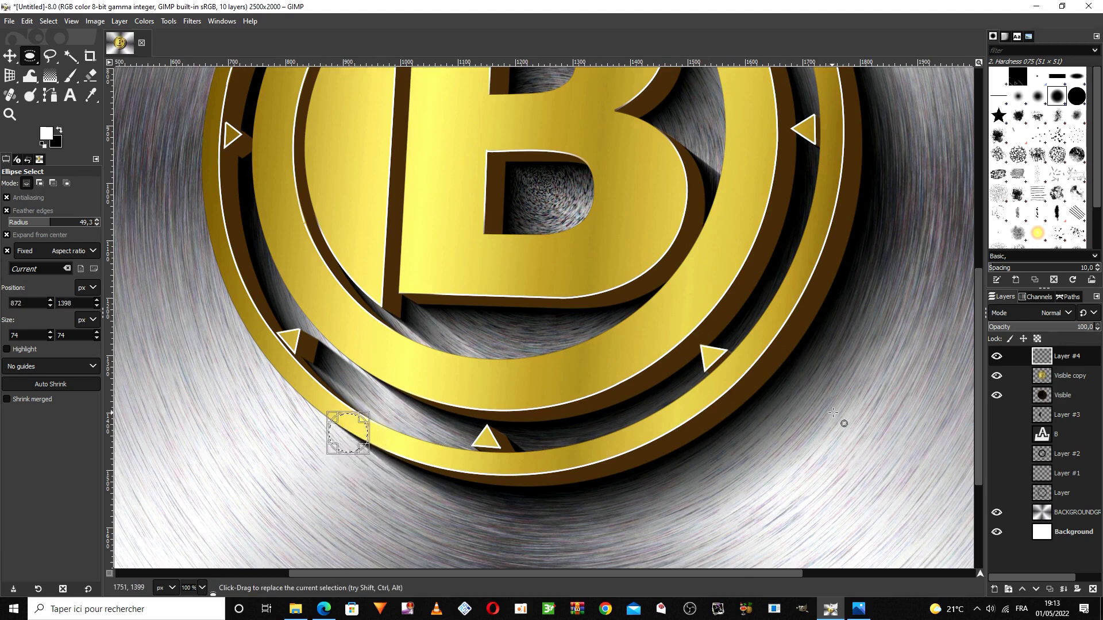
Step: Clear the circular selection and toggle the highlight layer's visibility to compare the whole logo with and without it
scroll(781, 417, "up", 10)
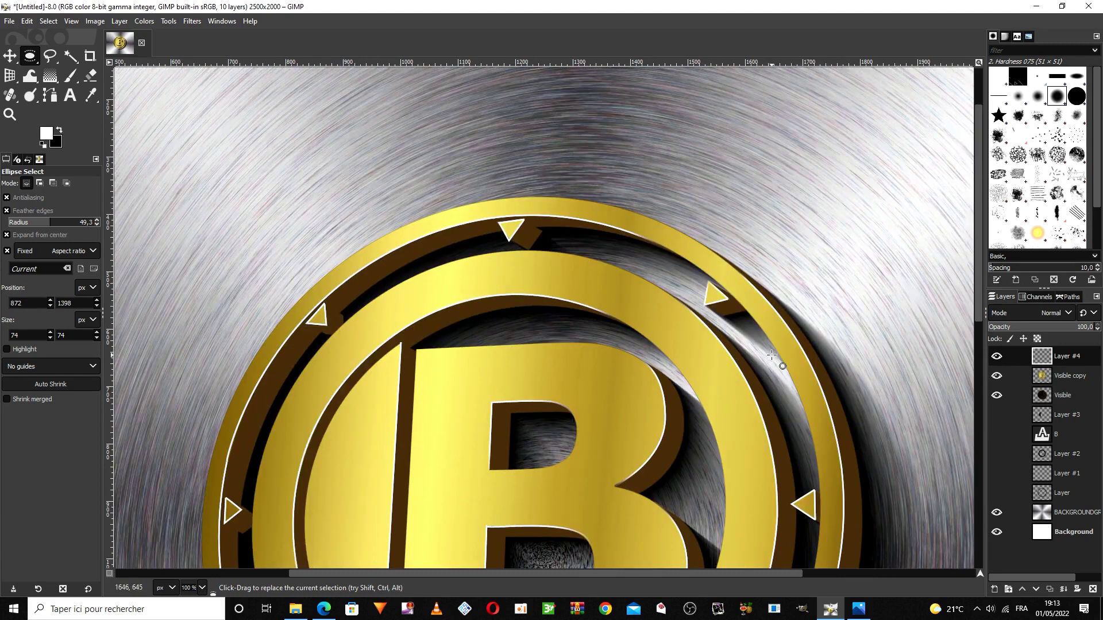
scroll(772, 355, "down", 8)
scroll(771, 355, "down", 4)
left_click(841, 406)
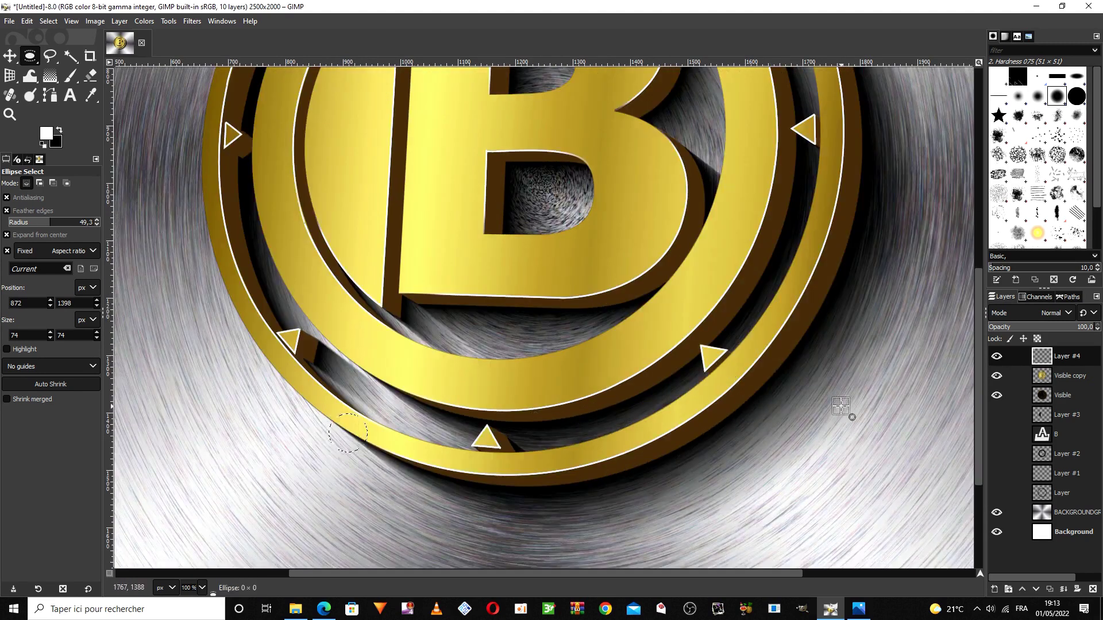
scroll(841, 406, "up", 4)
left_click(202, 587)
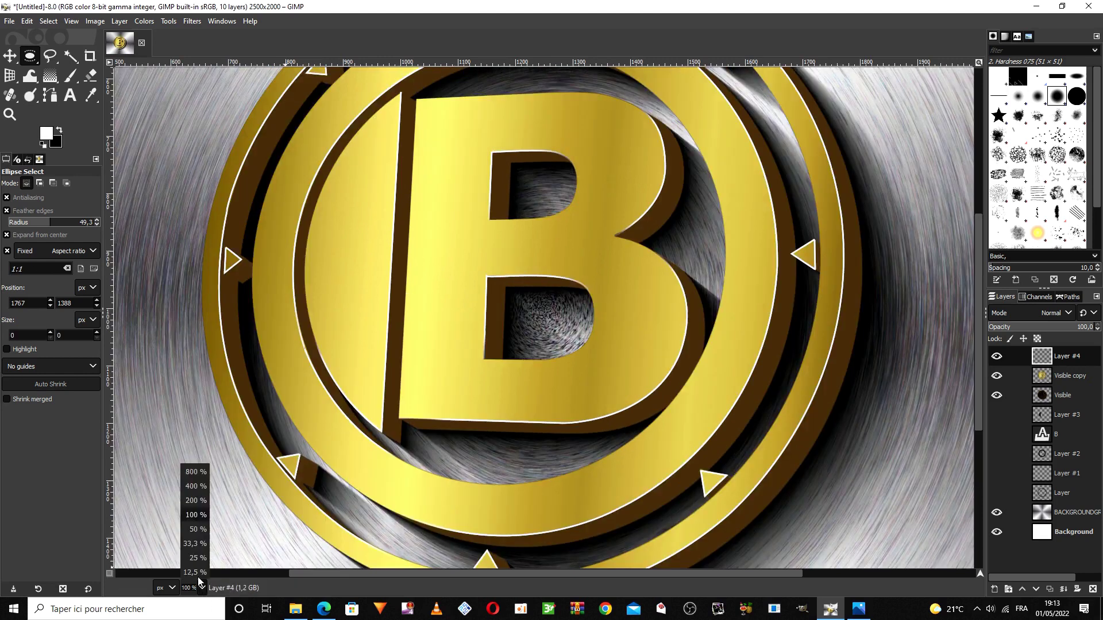
left_click(198, 532)
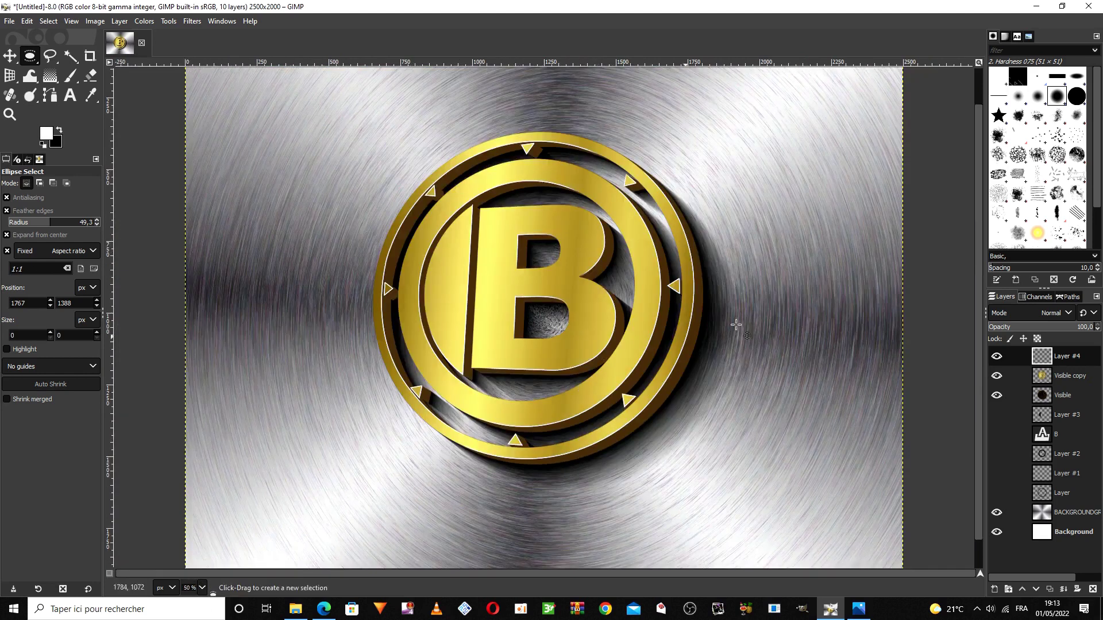
left_click(996, 358)
left_click(995, 357)
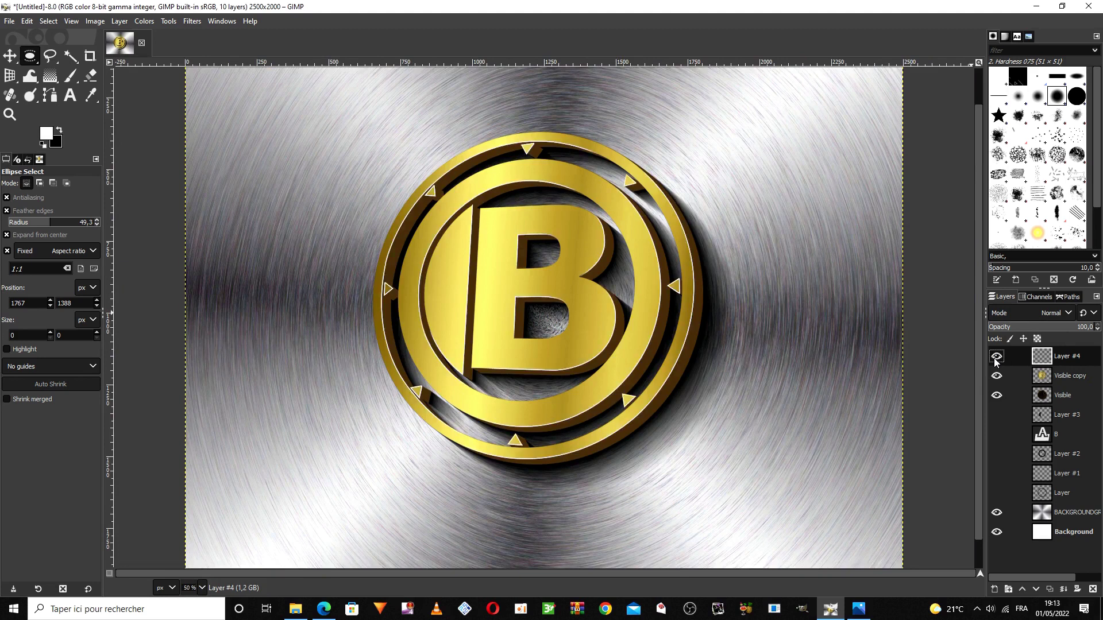
Step: Set the highlight layer's blend mode to Overlay, duplicate it, and lower the duplicate's opacity to 48.6
left_click(1060, 315)
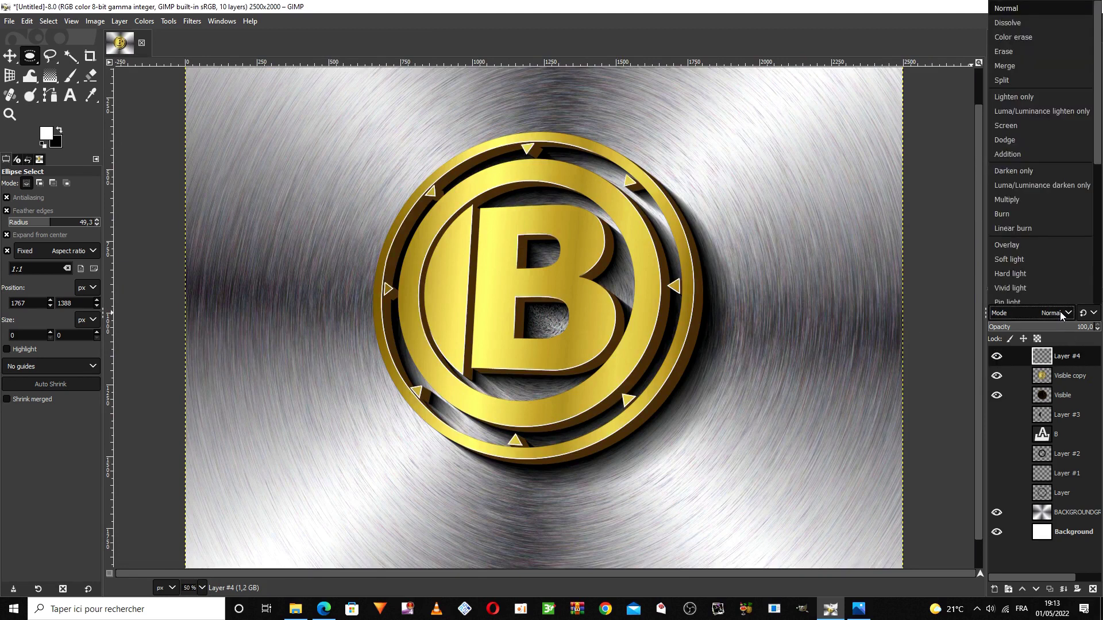
left_click(1069, 245)
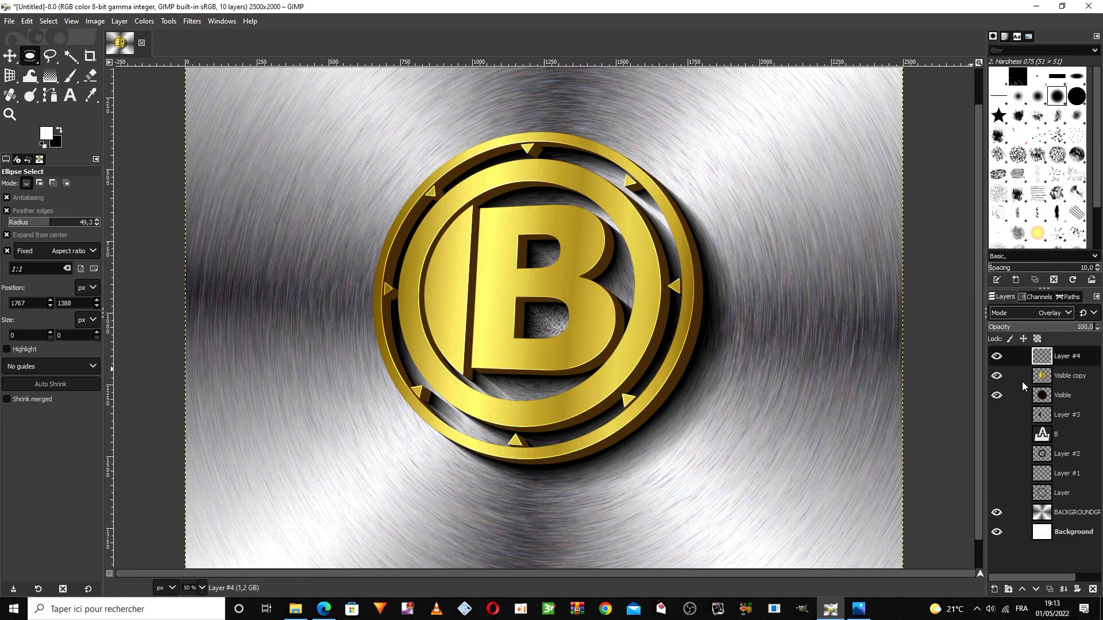
left_click(1049, 590)
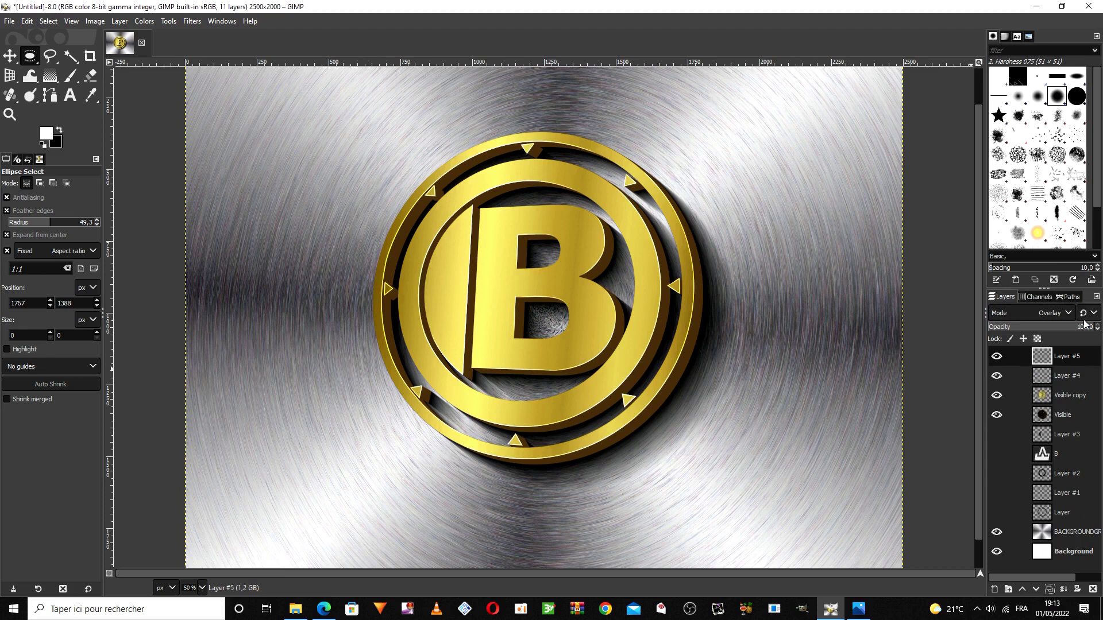
left_click(1068, 326)
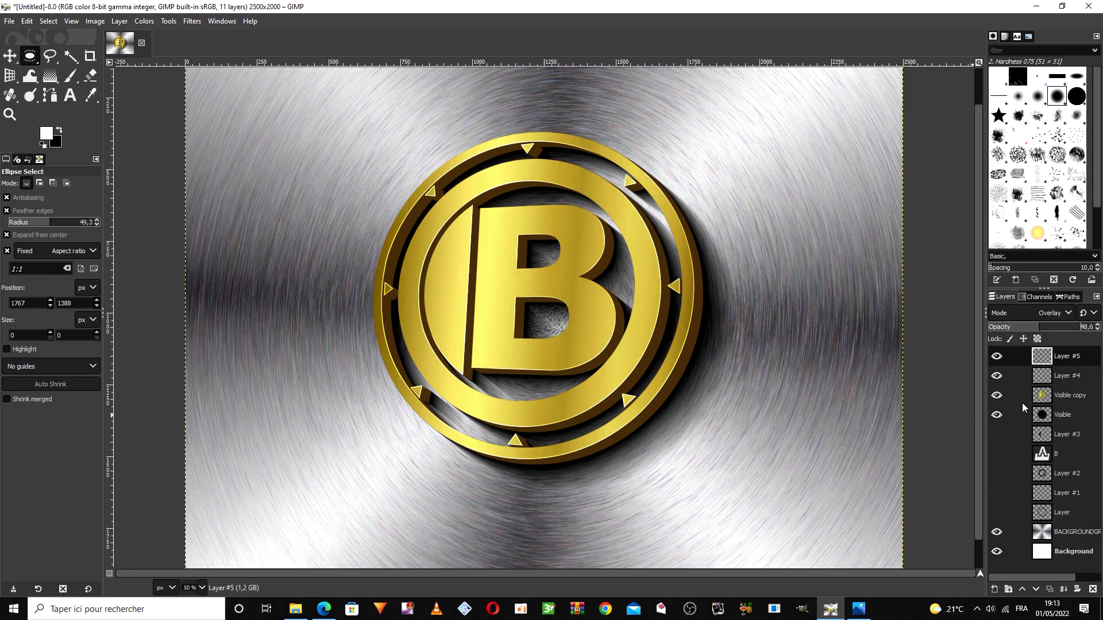
Step: Darken the Visible copy layer with a Value curve through input 68, output 22 and input 211, output 177
left_click(1045, 398)
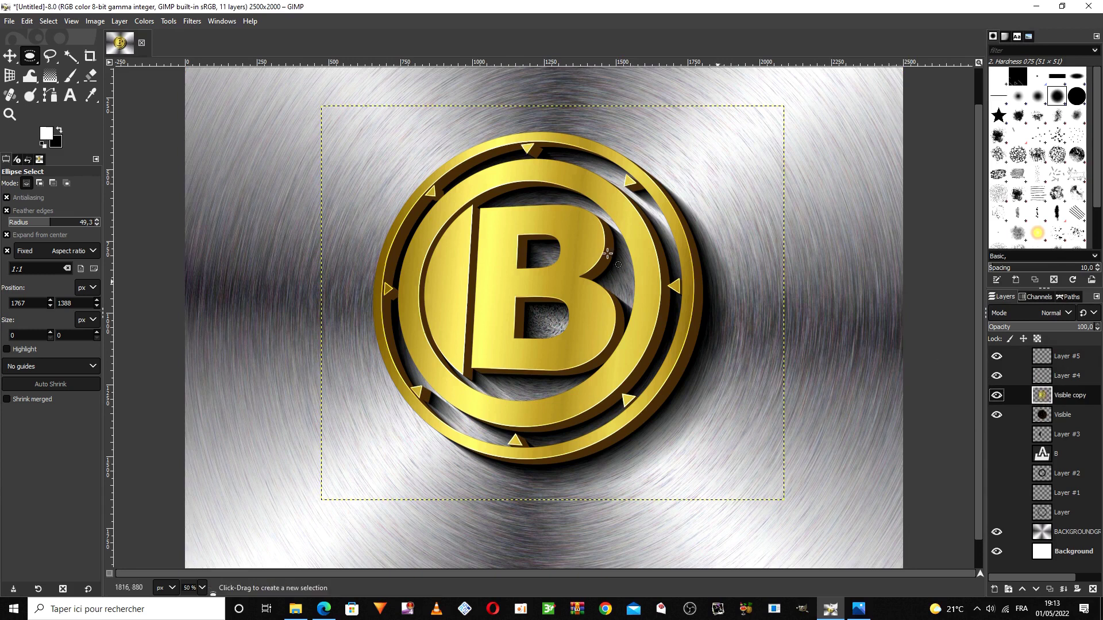
left_click(144, 21)
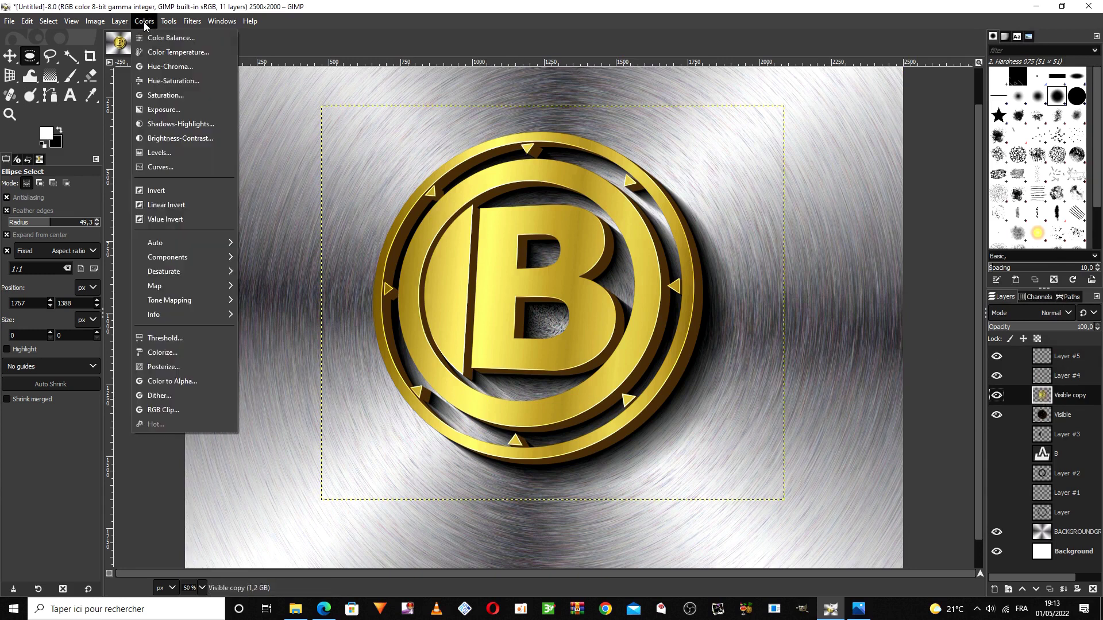
left_click(153, 167)
left_click_drag(213, 292, 230, 301)
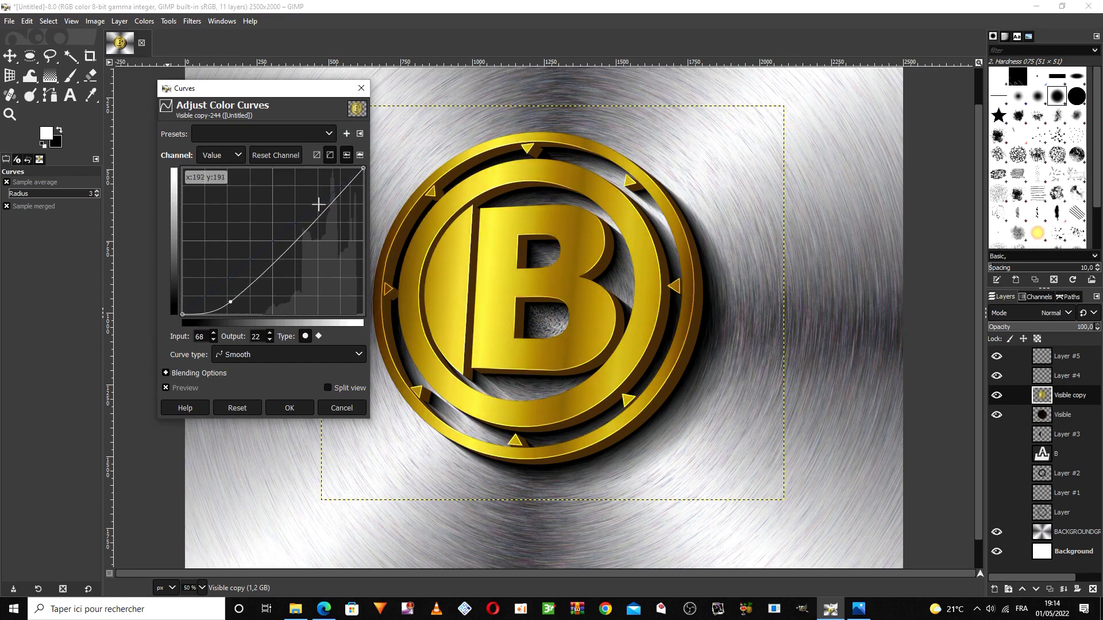
mouse_move(325, 208)
left_mouse_down()
mouse_move(321, 194)
mouse_move(332, 213)
left_mouse_up()
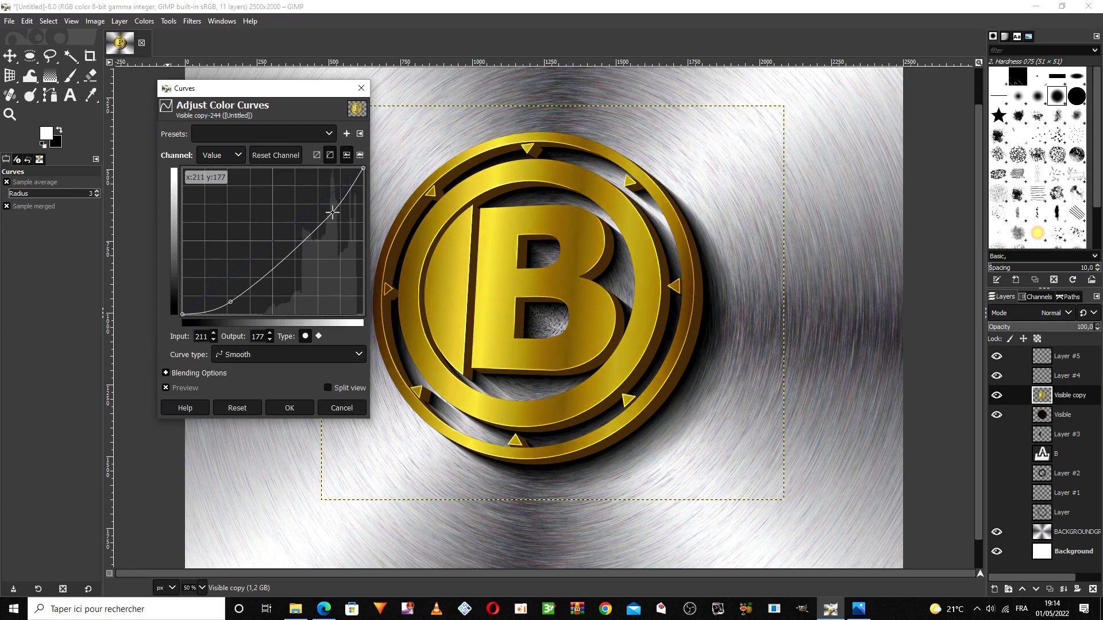
left_click(296, 408)
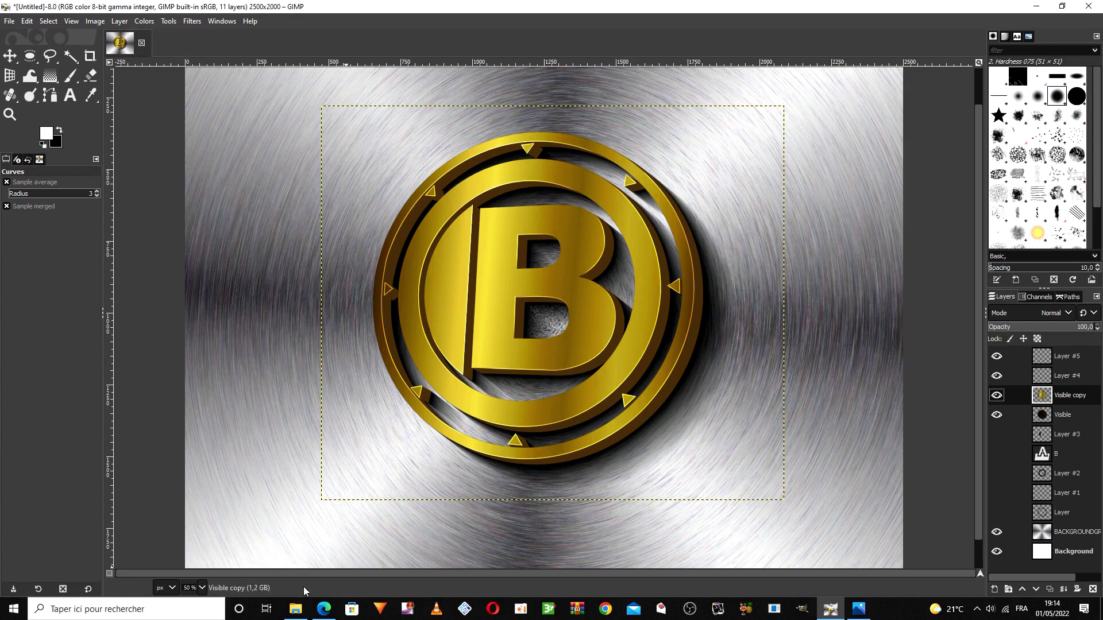
Step: Start a Long Shadow filter on the Visible layer and change the shadow colour to black
left_click(203, 587)
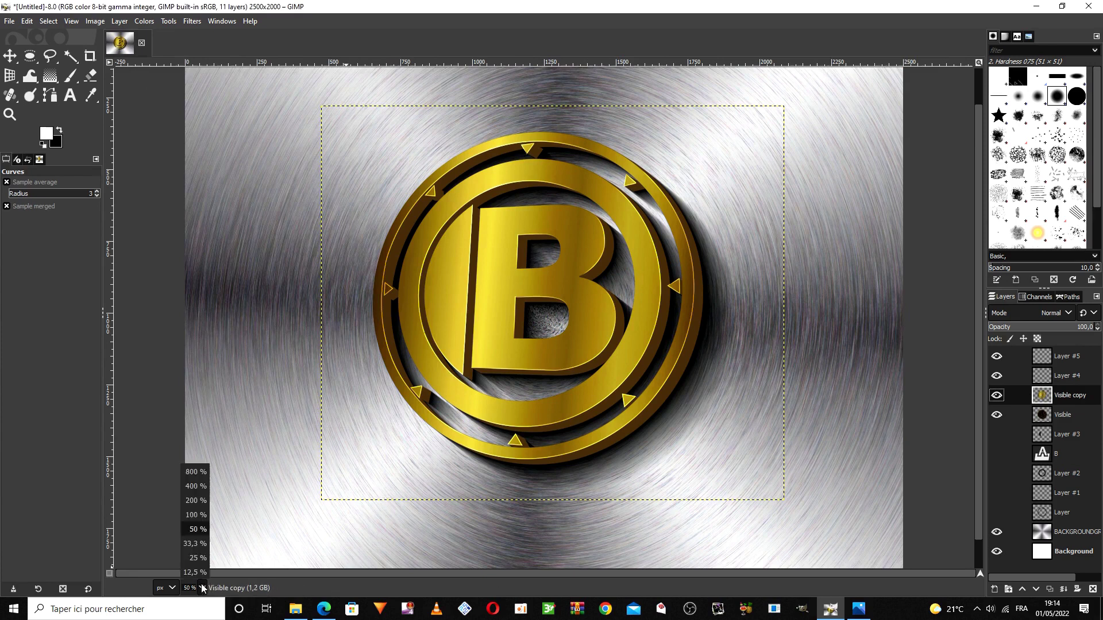
left_click(196, 544)
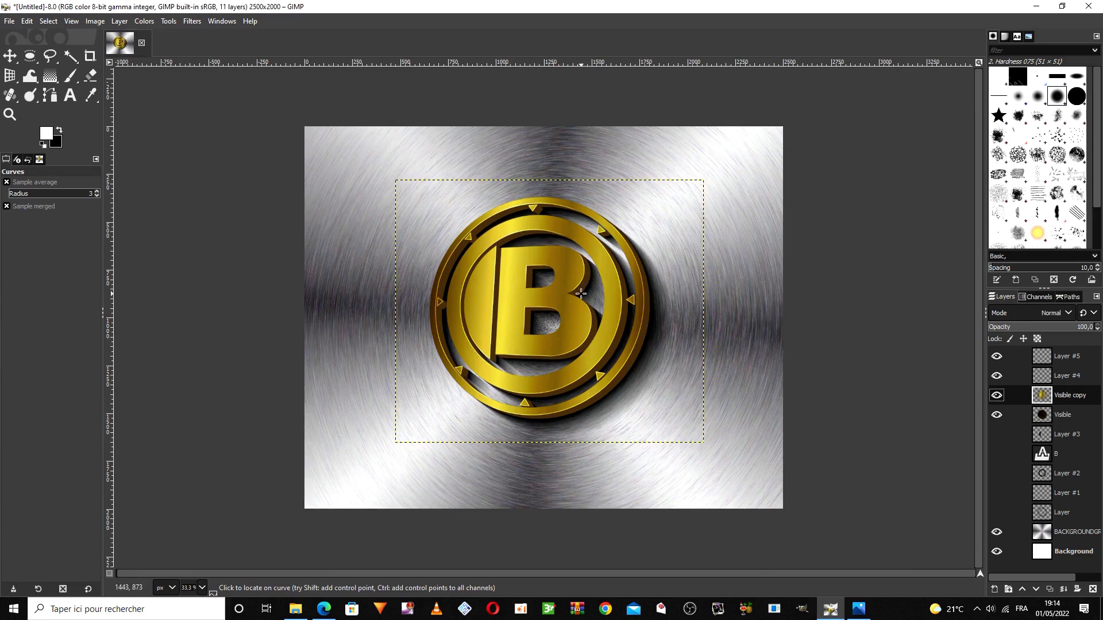
left_click(996, 415)
left_click(996, 415)
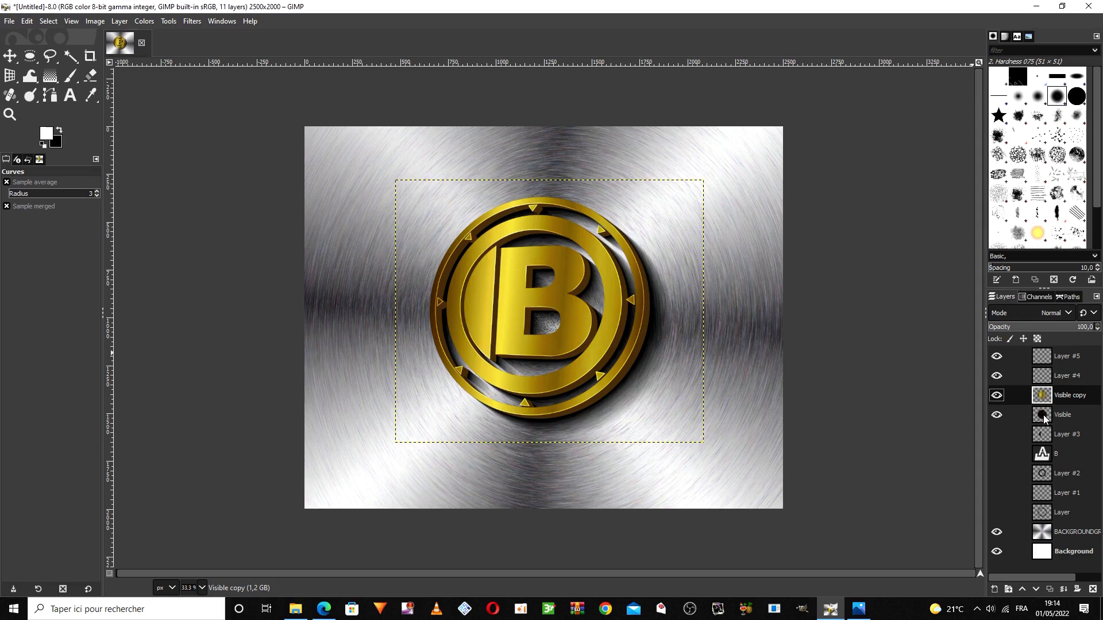
left_click(1063, 416)
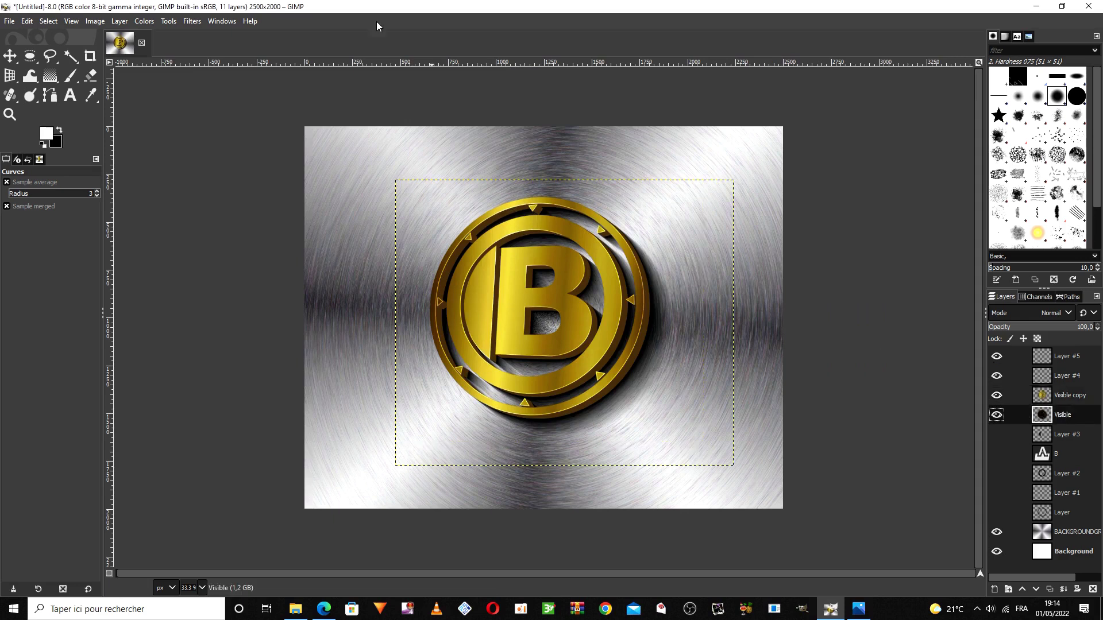
left_click(198, 21)
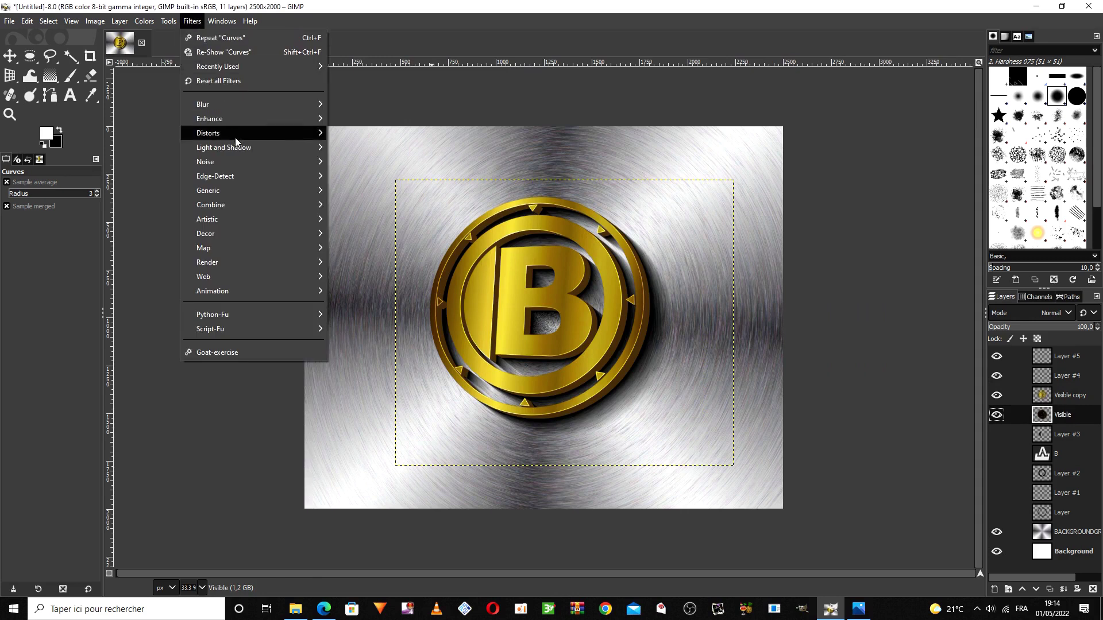
mouse_move(274, 149)
left_click(366, 257)
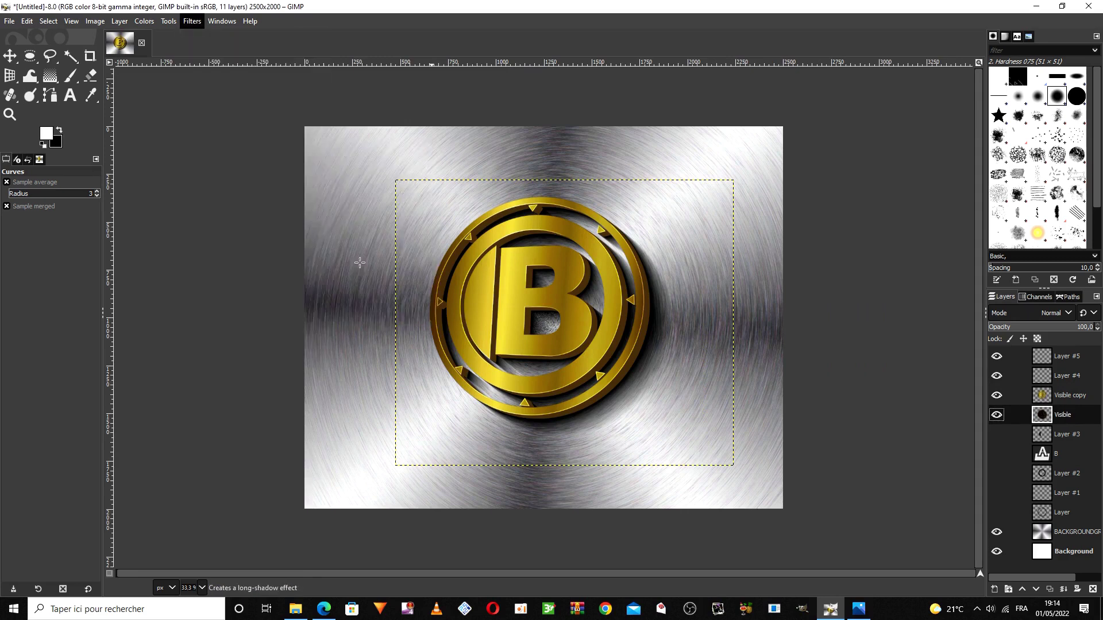
left_click(281, 230)
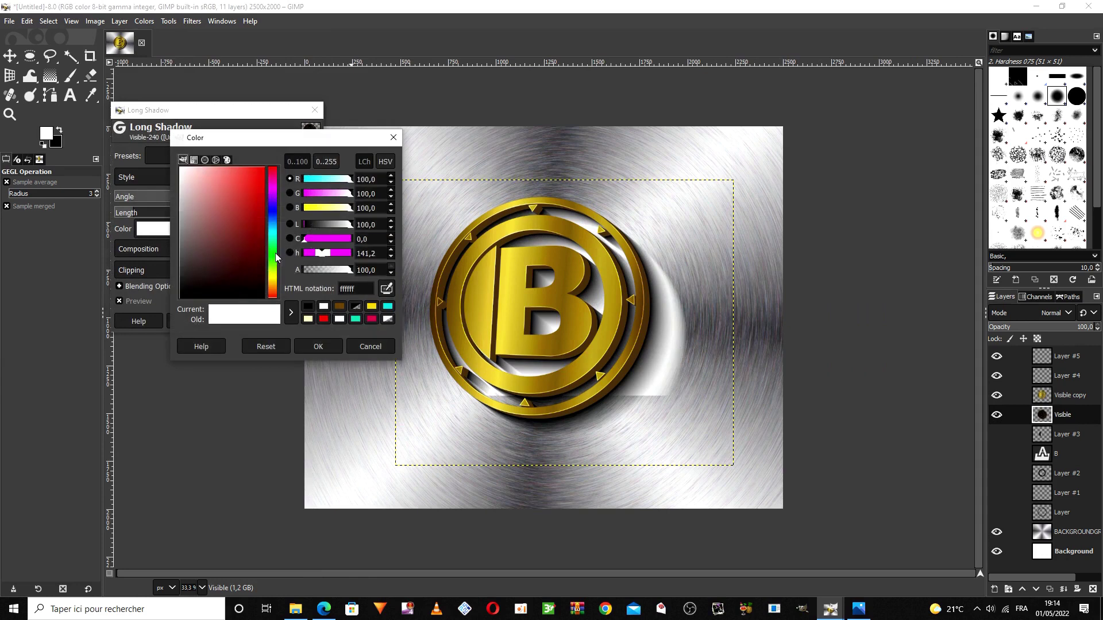
left_click_drag(275, 253, 269, 298)
left_click(310, 347)
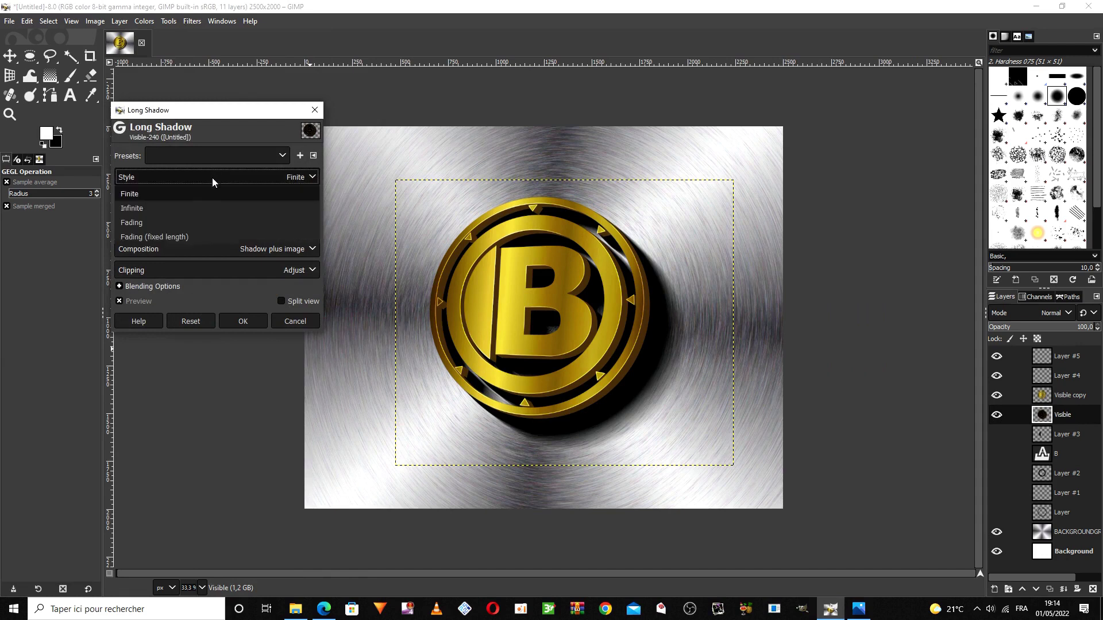
Step: Apply the long shadow with the Fading (fixed length) style and an angle of 22.23
left_click(195, 234)
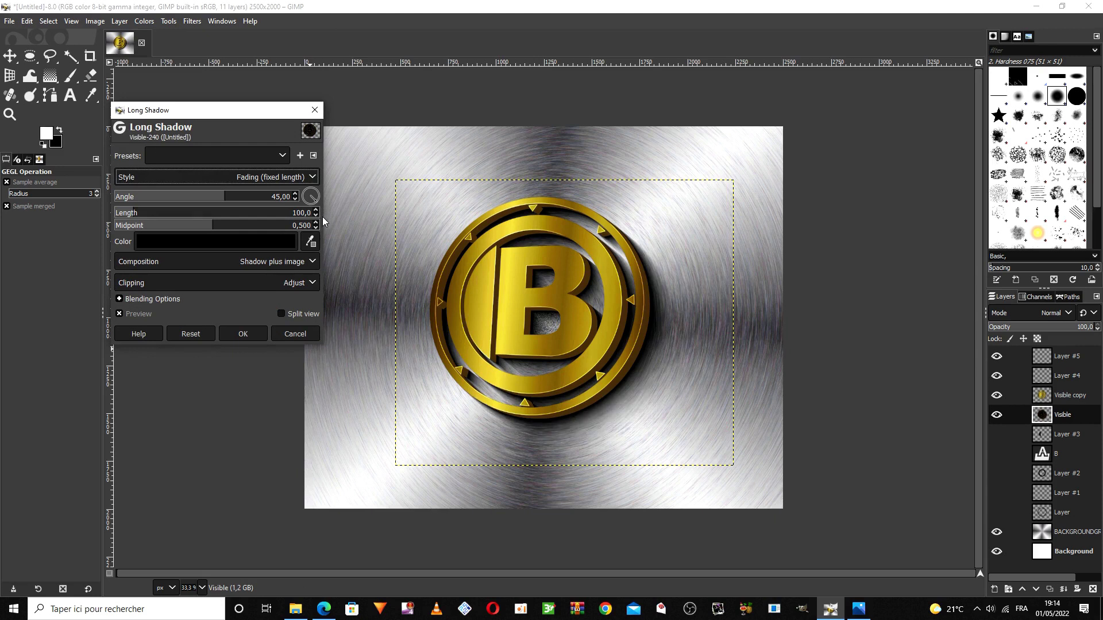
left_click_drag(314, 201, 320, 202)
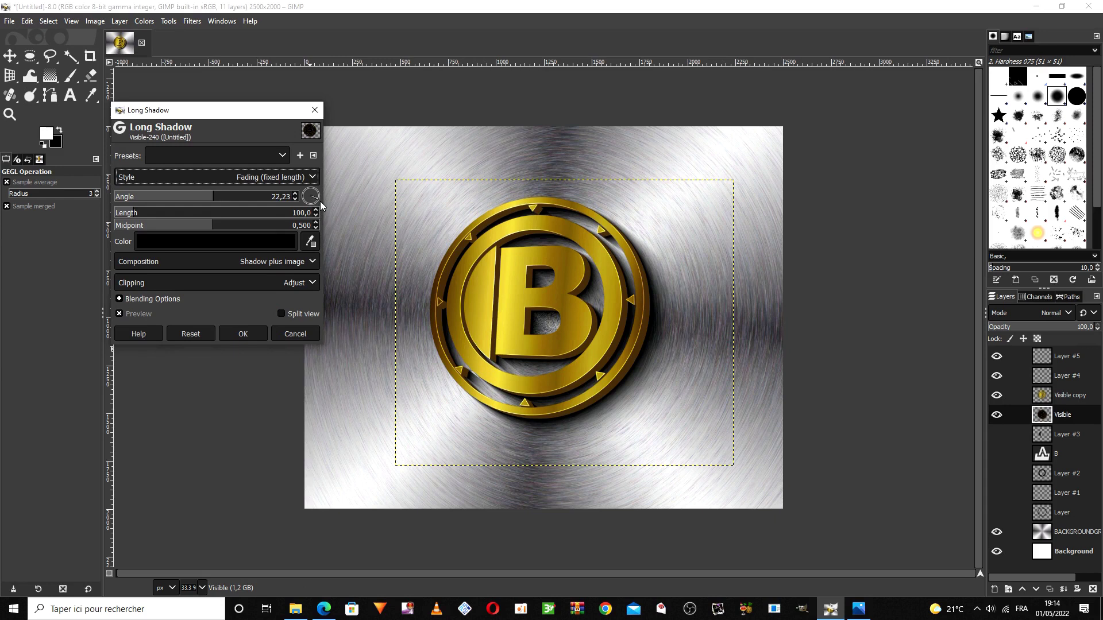
left_click(245, 333)
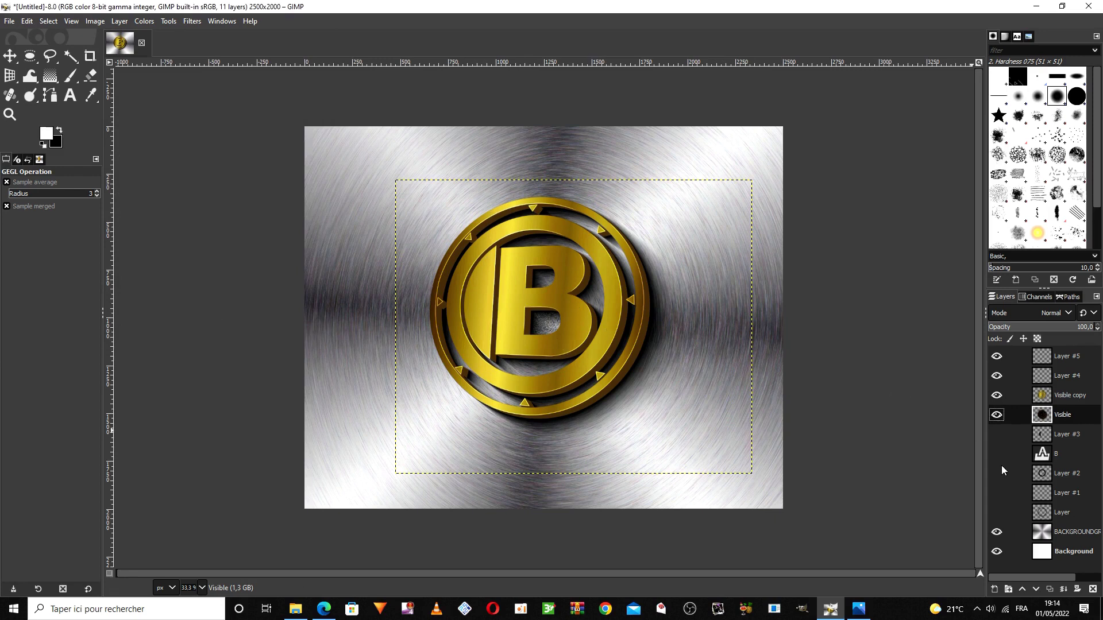
Step: Make the BACKGROUNDGRAY.JPG layer active and set the foreground colour to a dark brown, about 5e3e09
left_click(1058, 531)
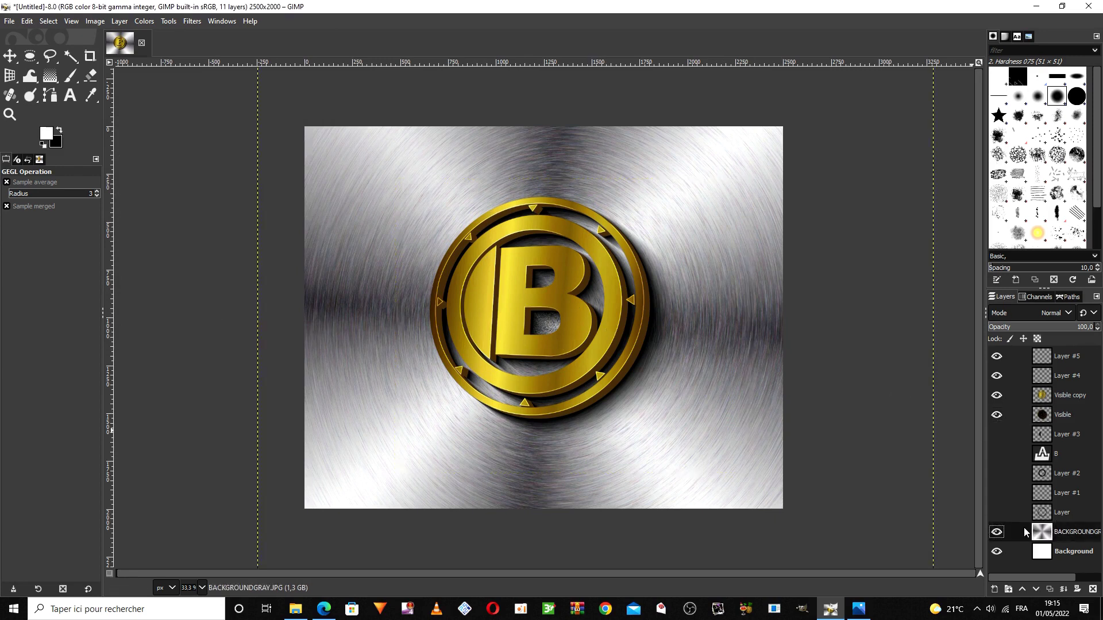
left_click(50, 134)
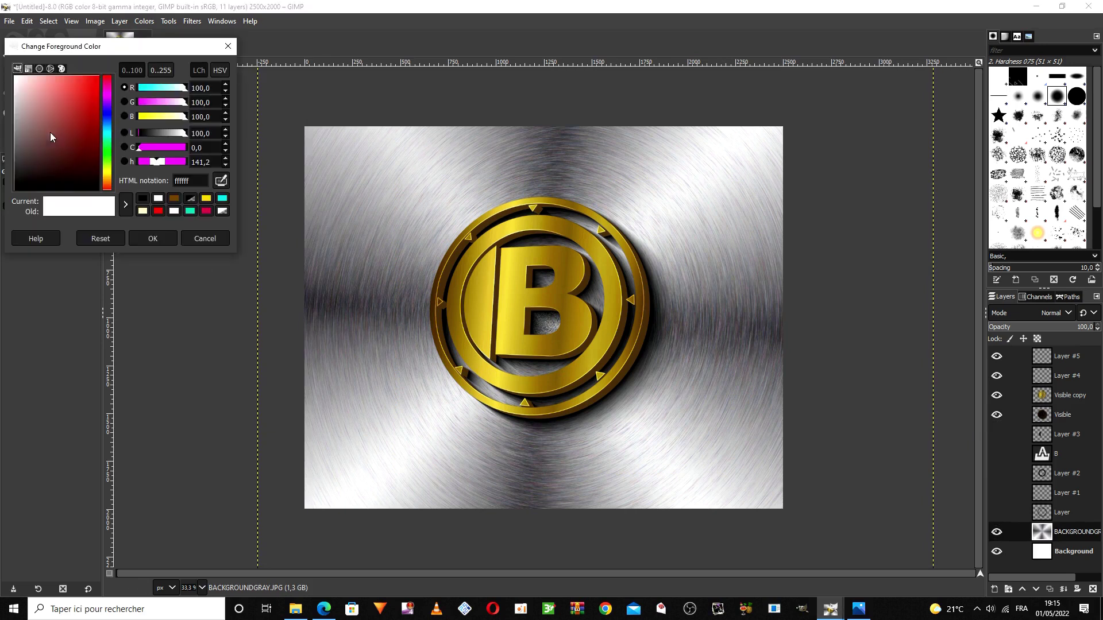
left_click(178, 195)
left_click_drag(91, 135, 90, 148)
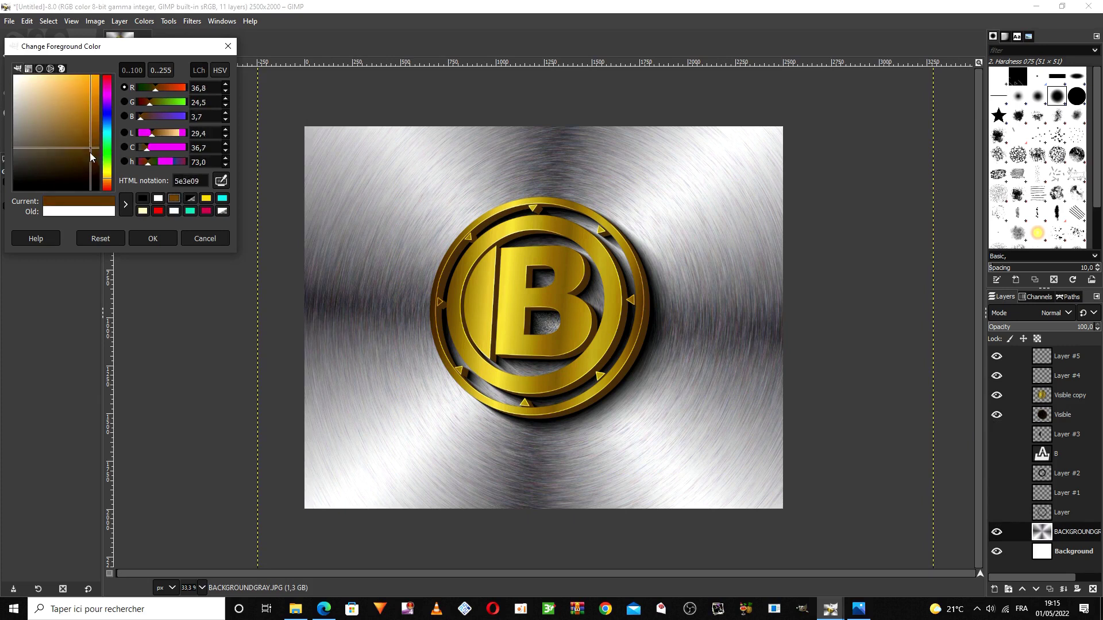
left_click(151, 241)
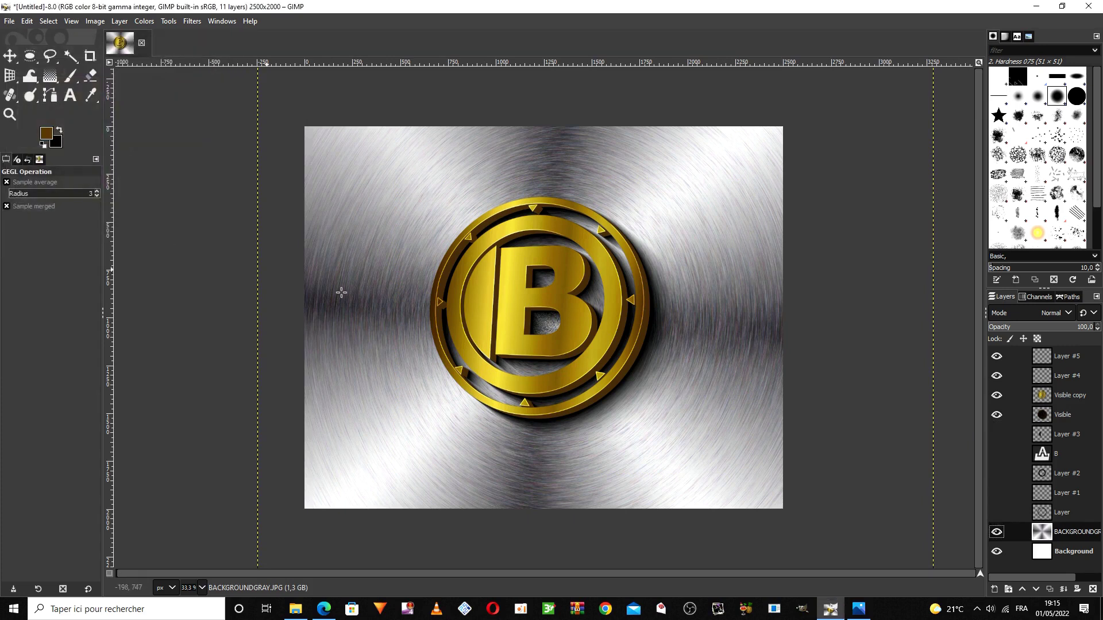
Step: Fill a new layer above the brushed-metal background with the dark brown foreground colour and set its blend mode to Overlay
left_click(999, 589)
left_click(1001, 577)
left_click(23, 22)
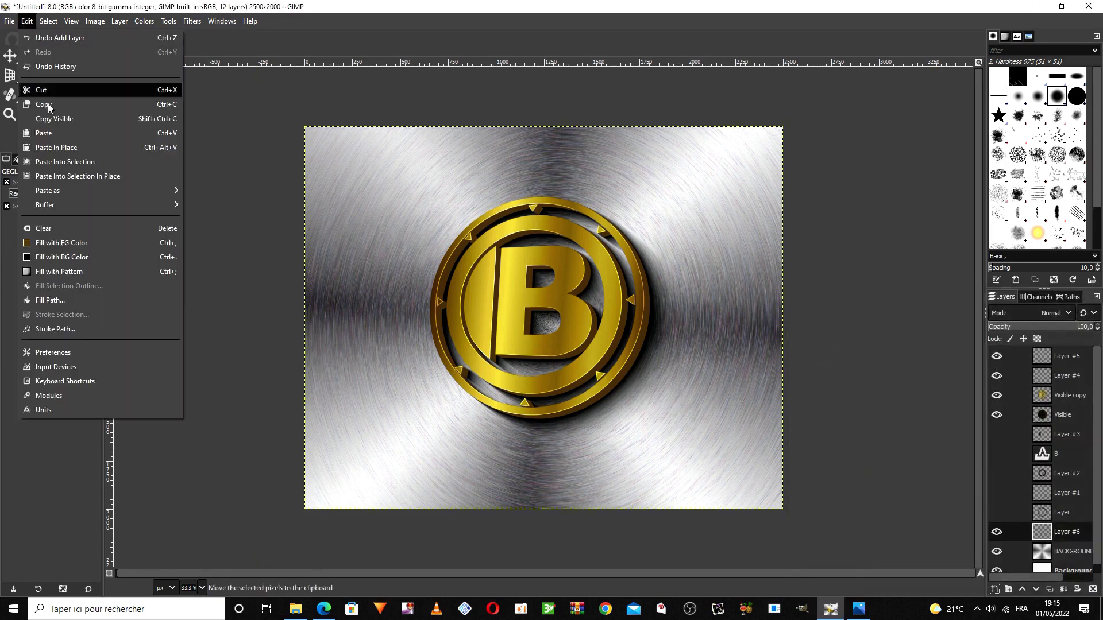
left_click(86, 242)
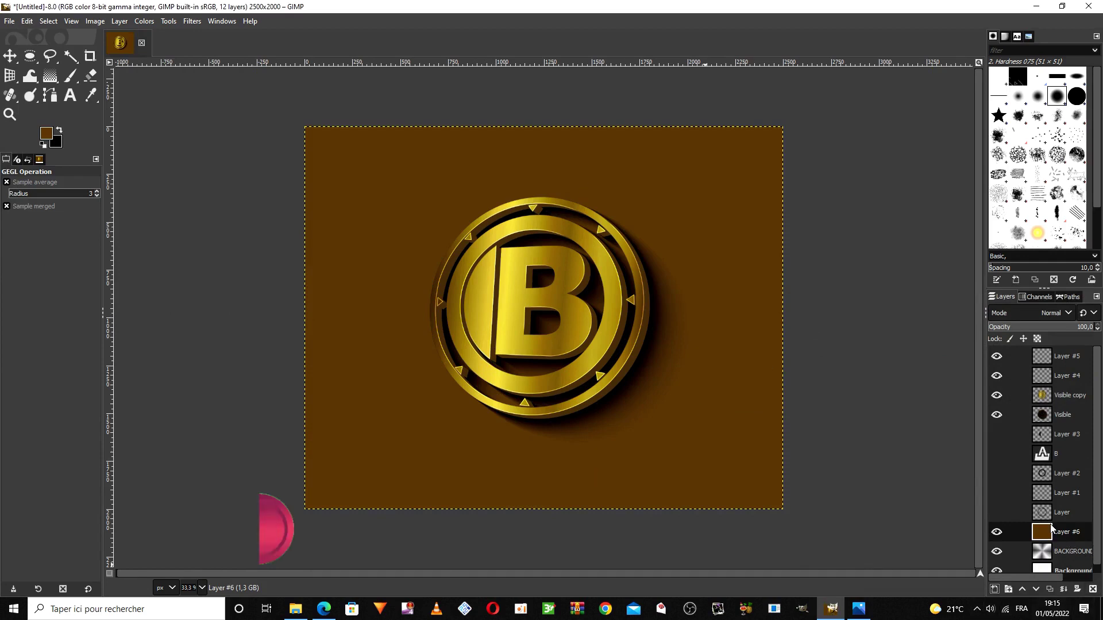
left_click(1068, 313)
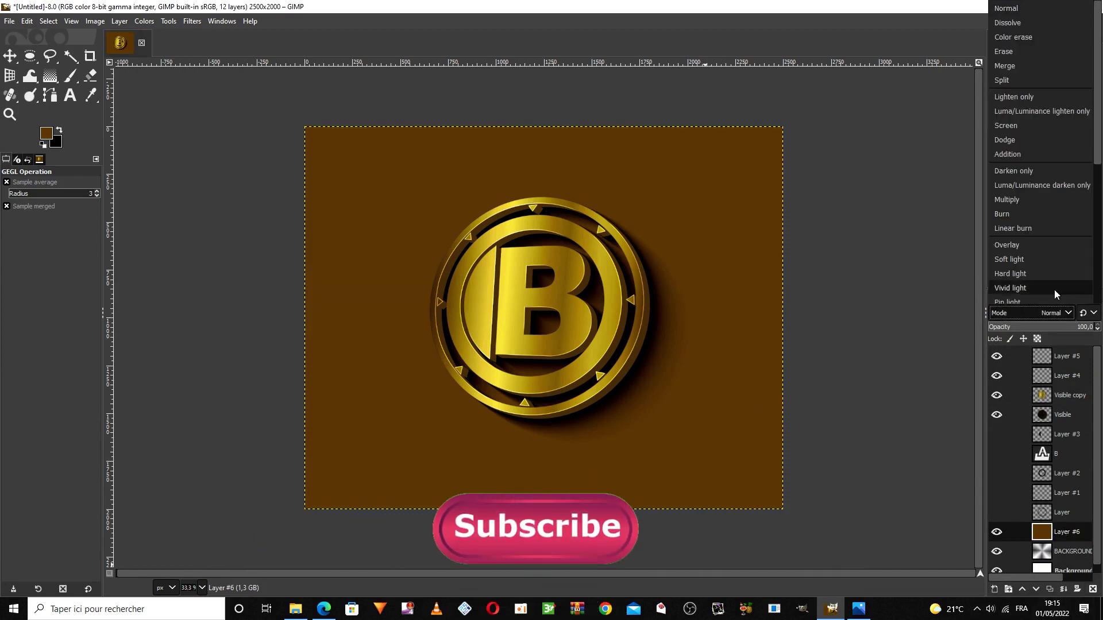
left_click(1041, 247)
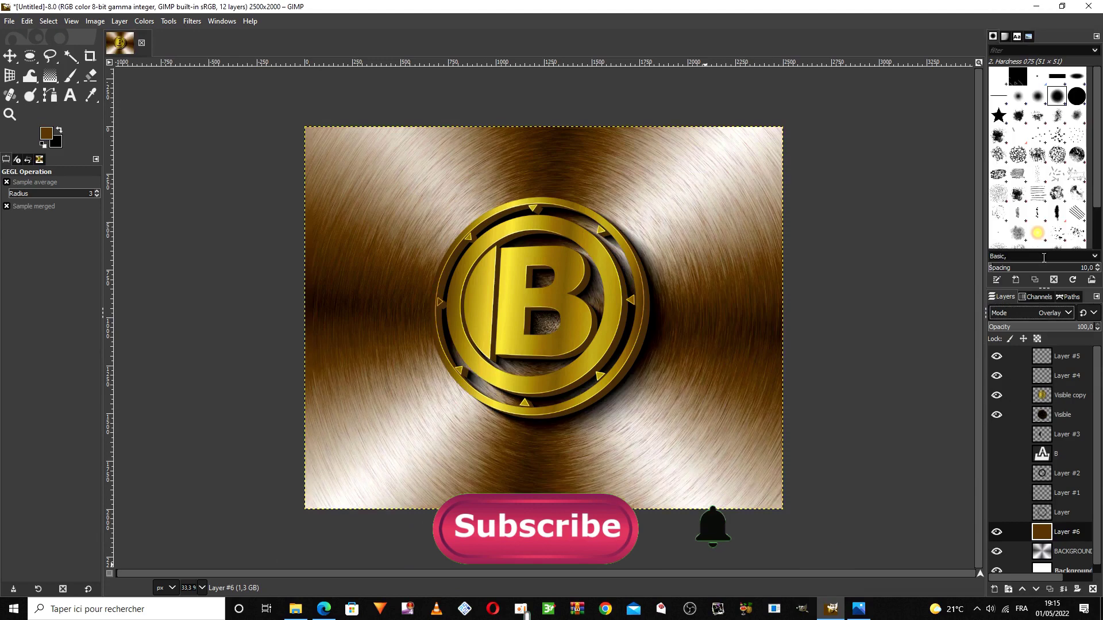